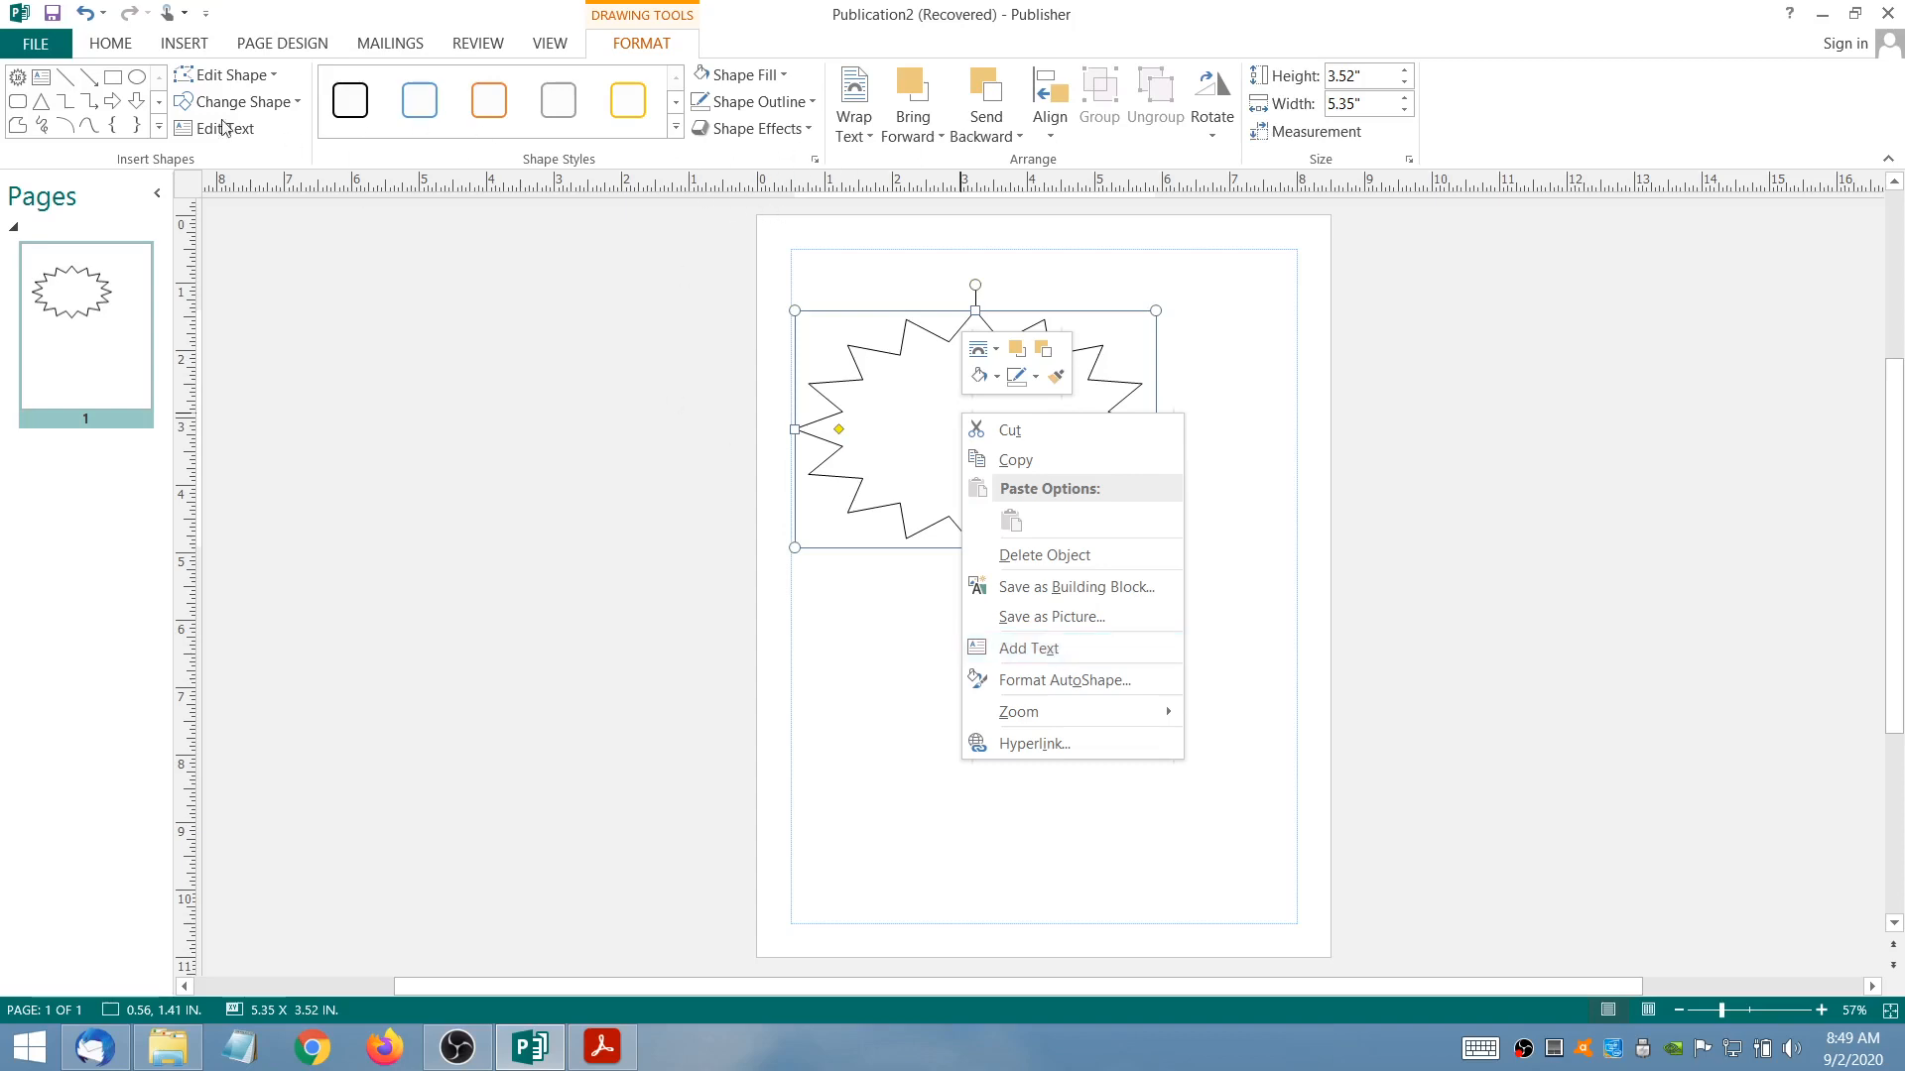
- Add the text "Microsoft Publisher" inside the starburst shape, with each word on its own line
{"action": "left_click", "coordinate": [1041, 649]}
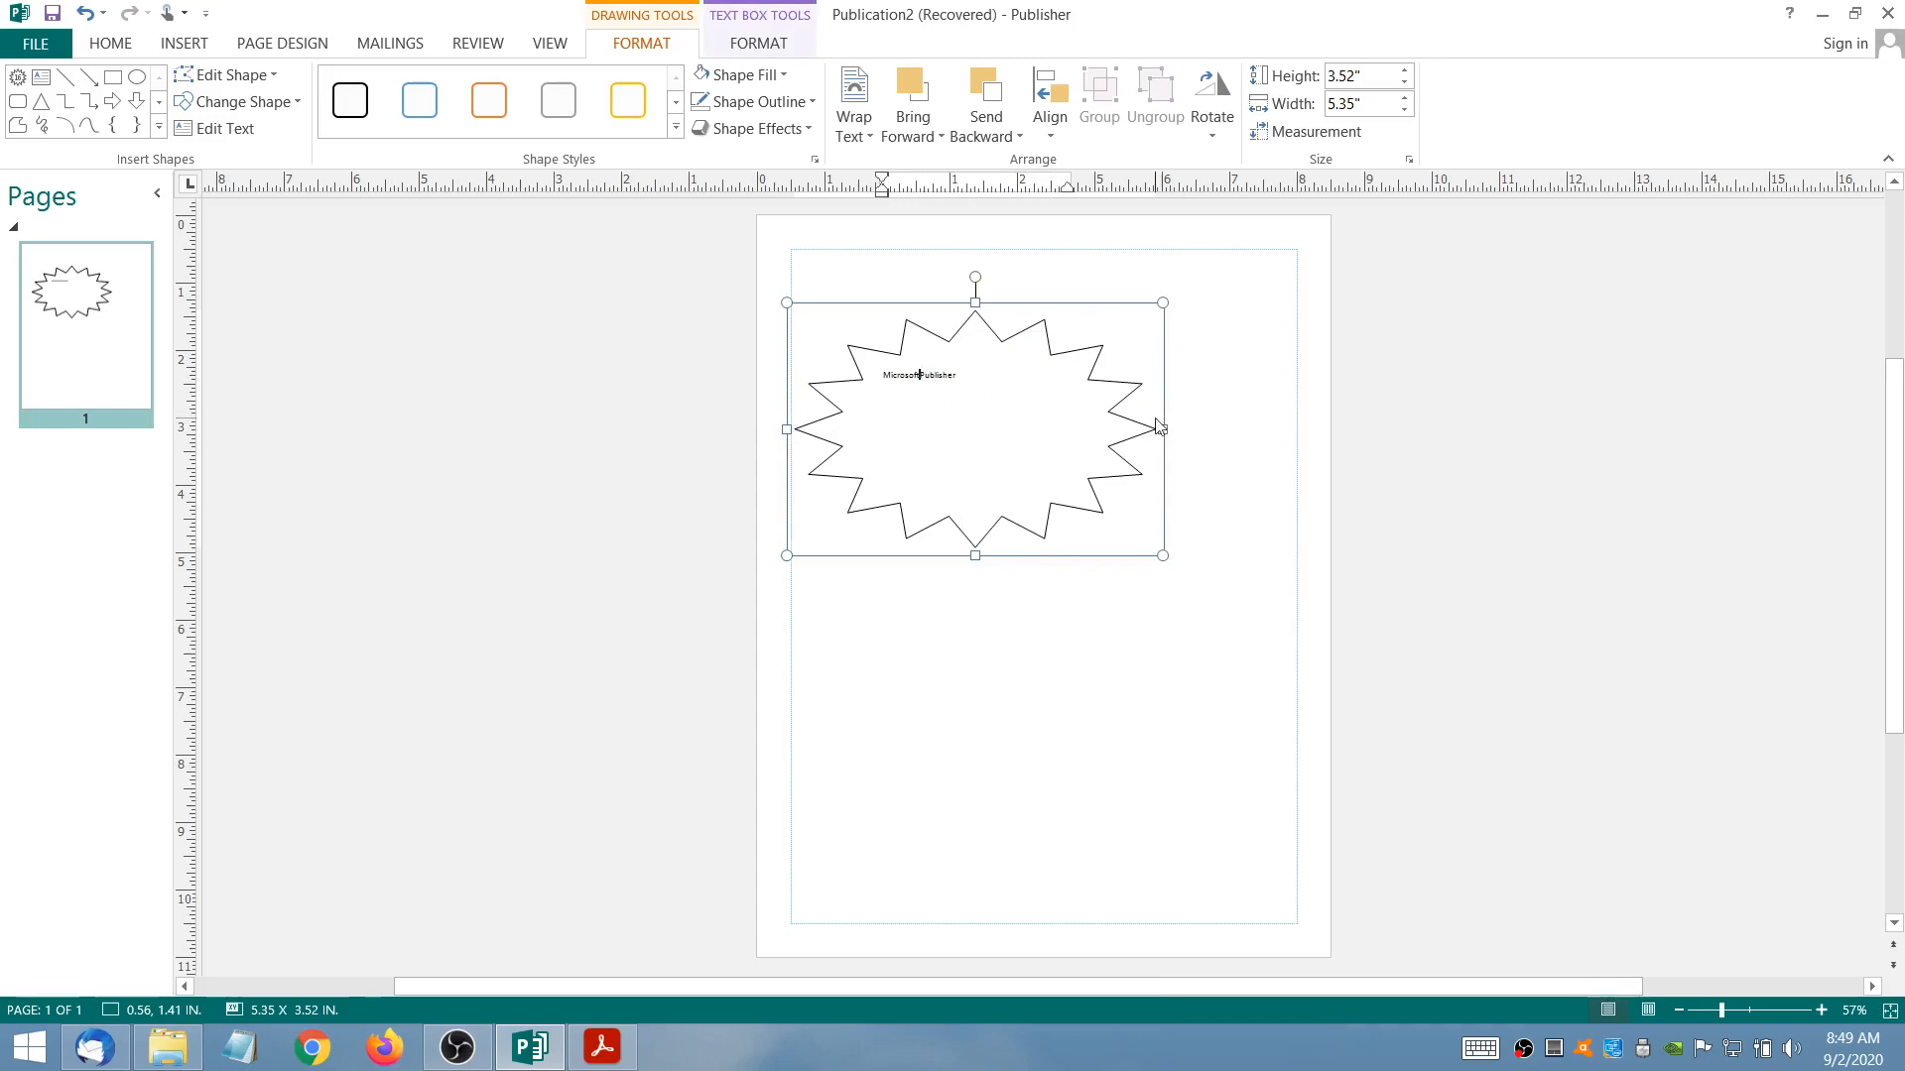
{"action": "key", "text": "Return"}
- Format both lines of the starburst text in Impact at size 28 and center them horizontally and vertically in the shape
{"action": "left_click_drag", "start_coordinate": [930, 397], "coordinate": [825, 353]}
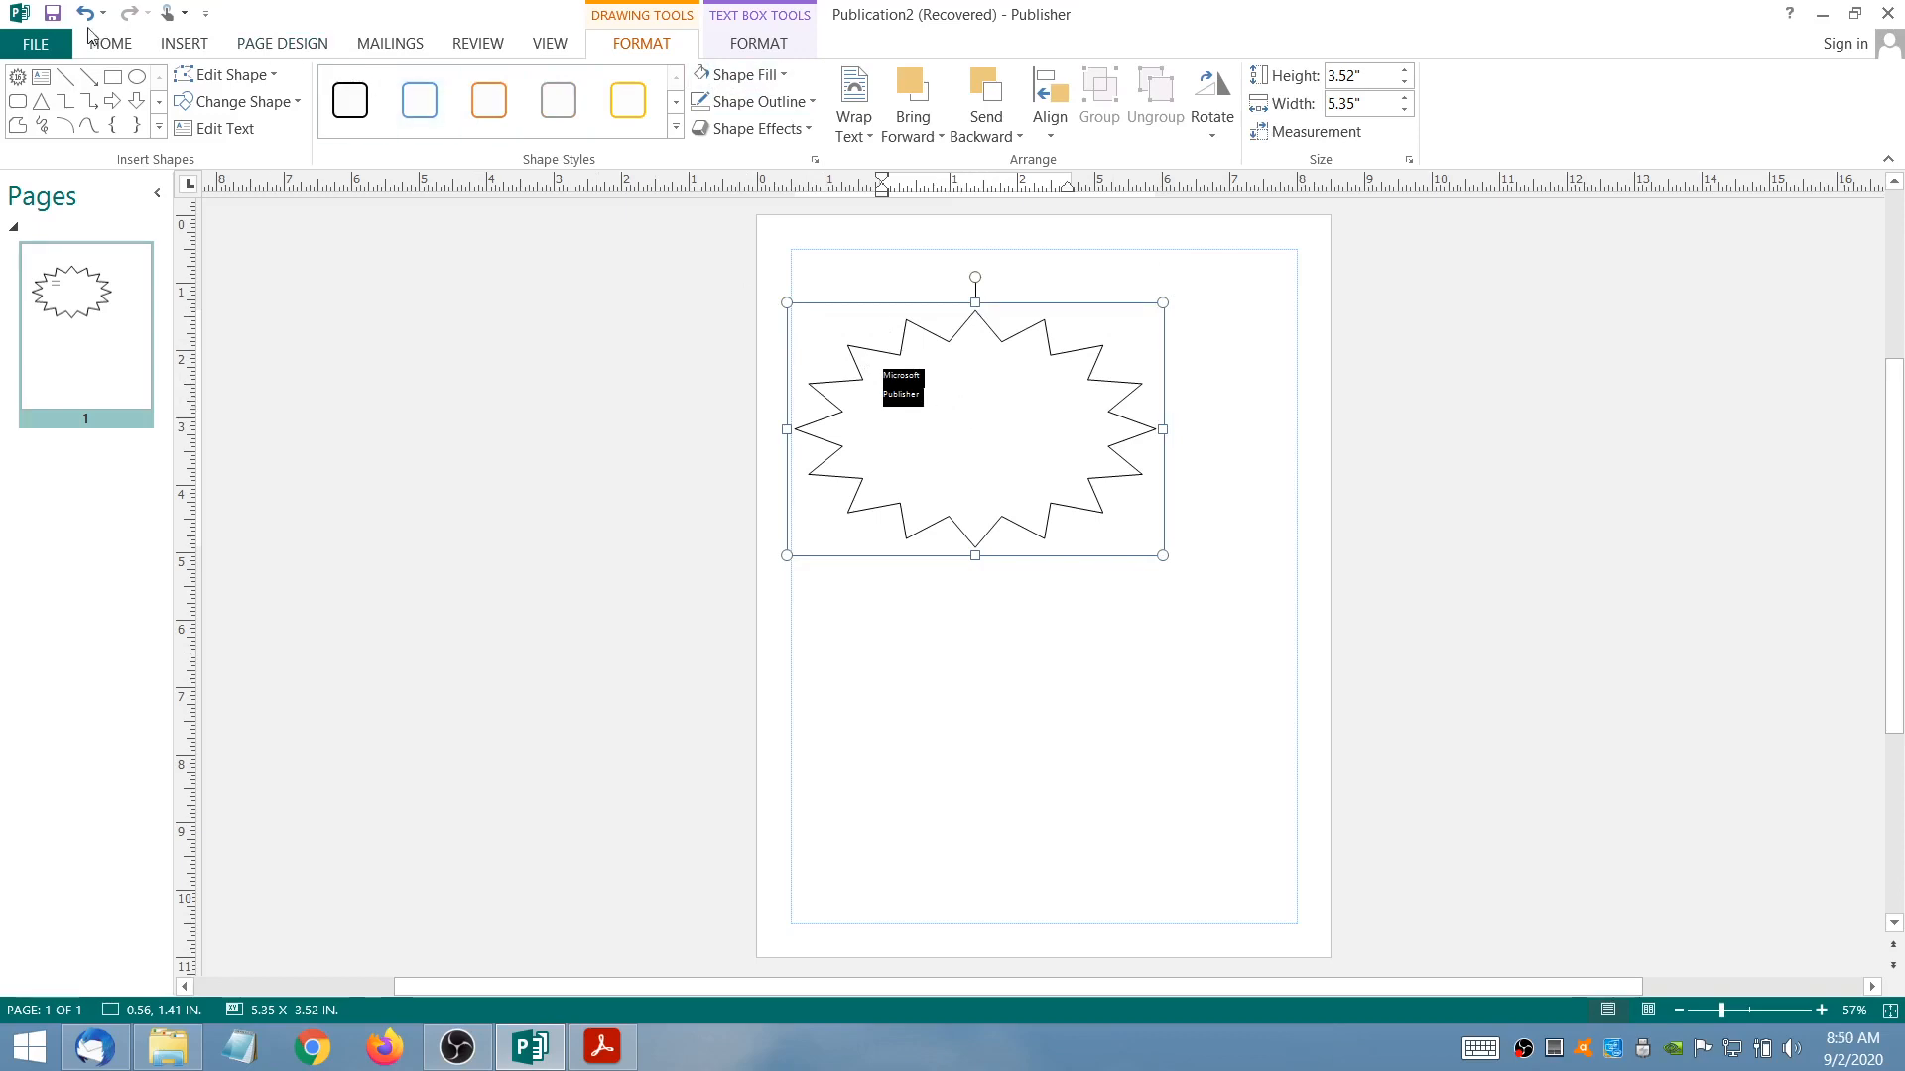
{"action": "left_click", "coordinate": [113, 45]}
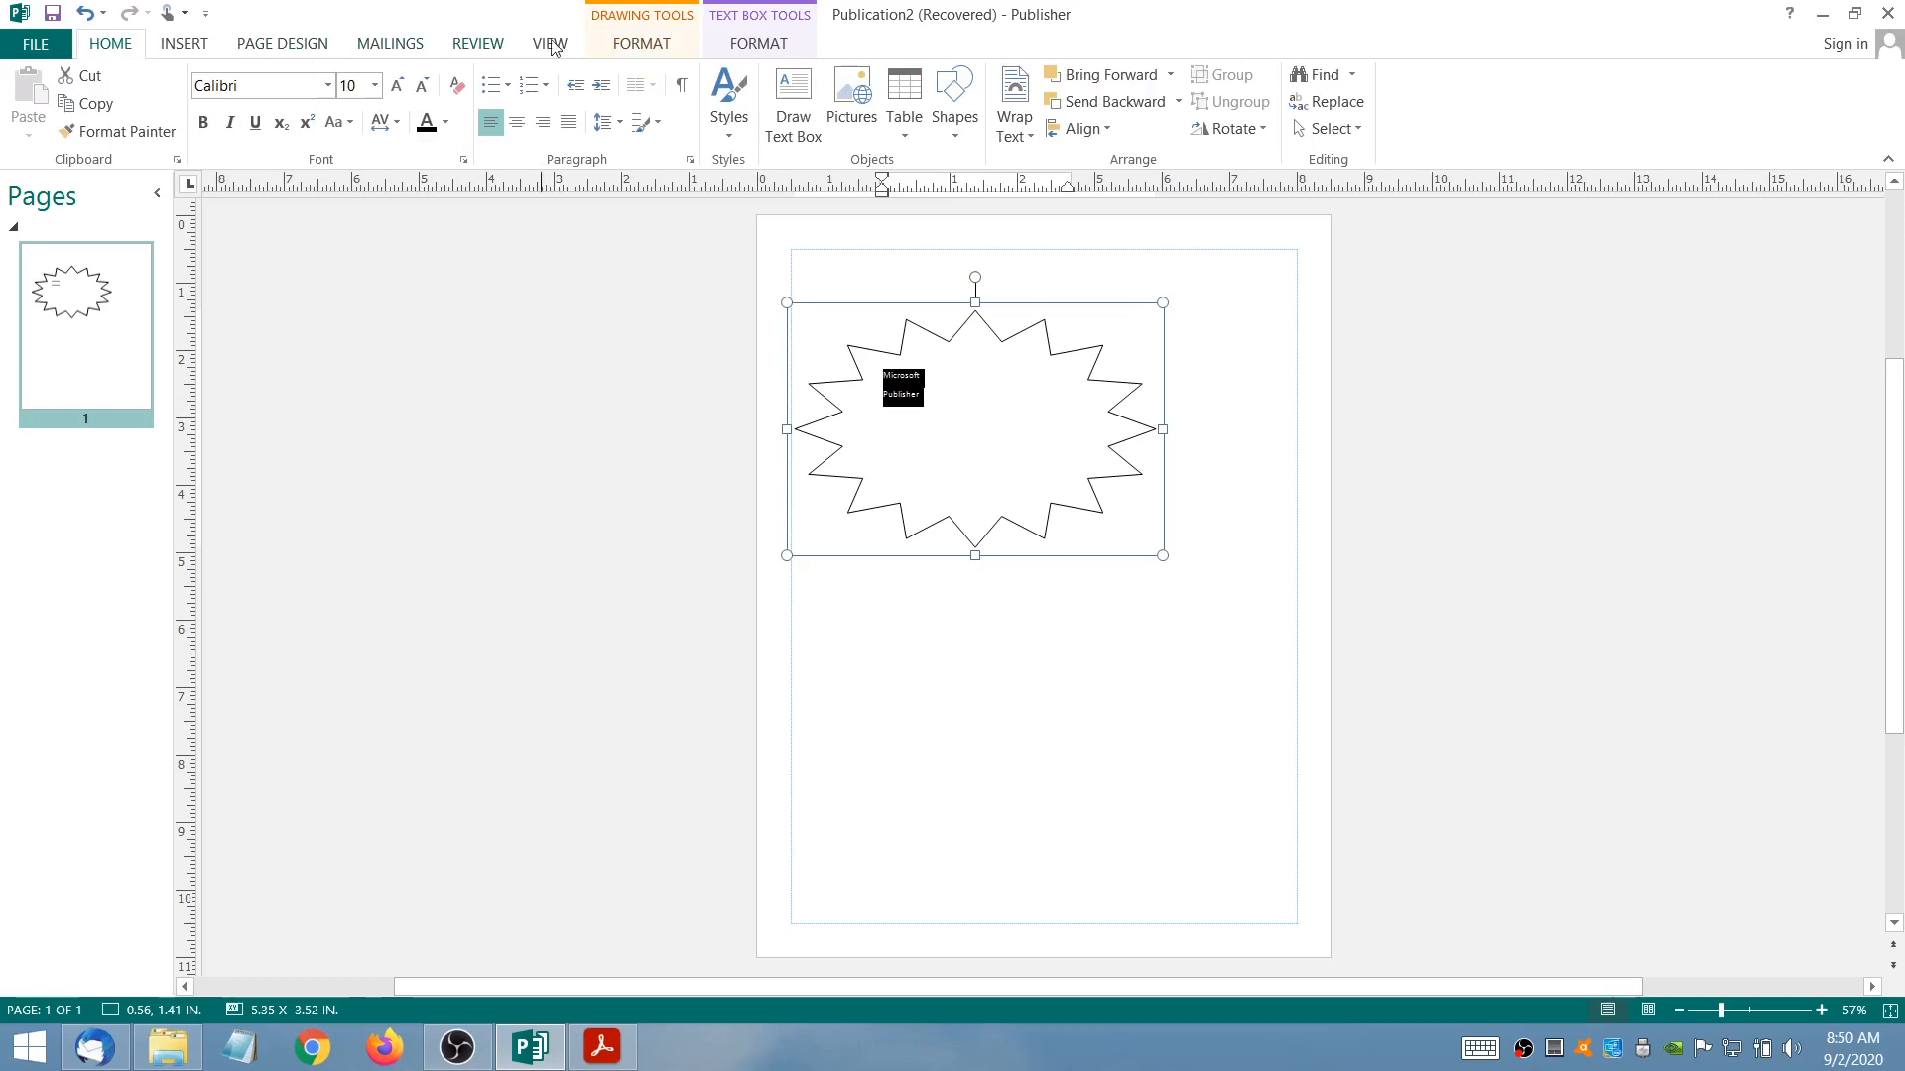
{"action": "left_click", "coordinate": [772, 46]}
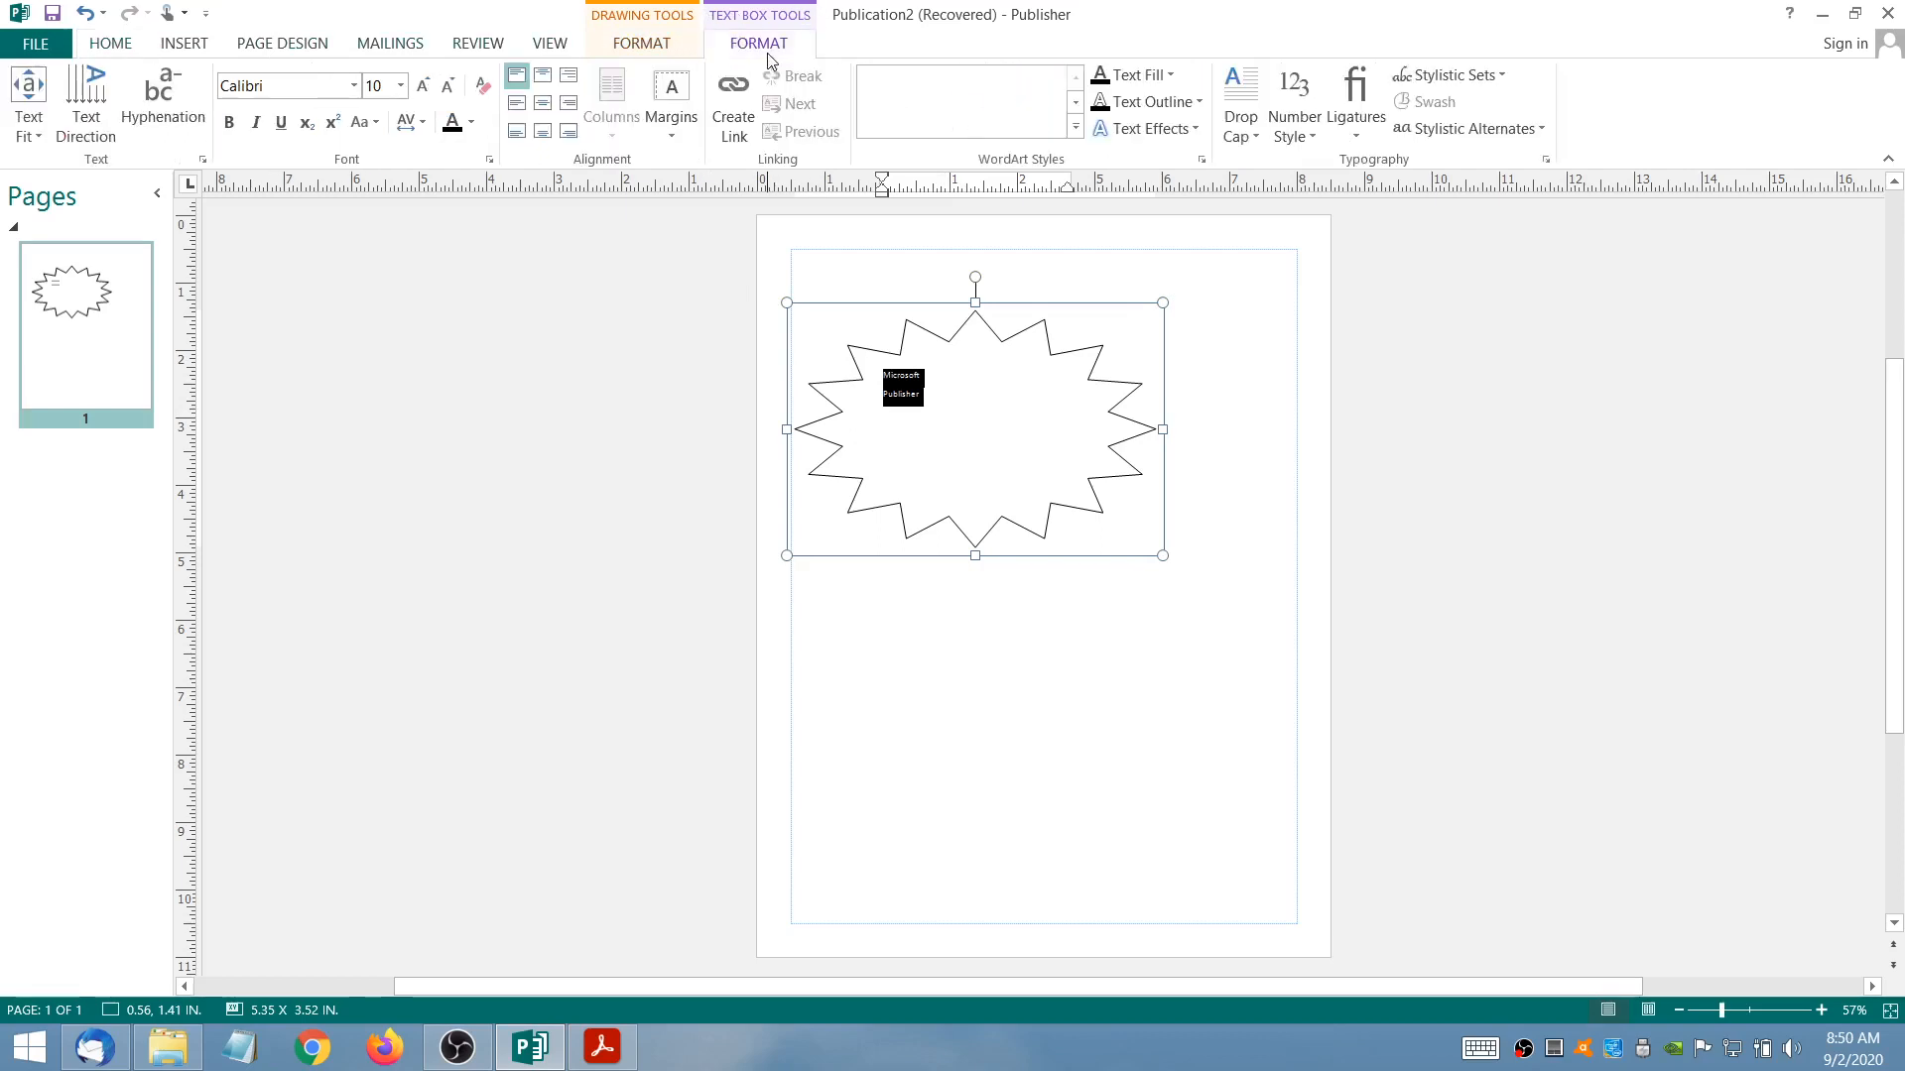
{"action": "left_click", "coordinate": [641, 43]}
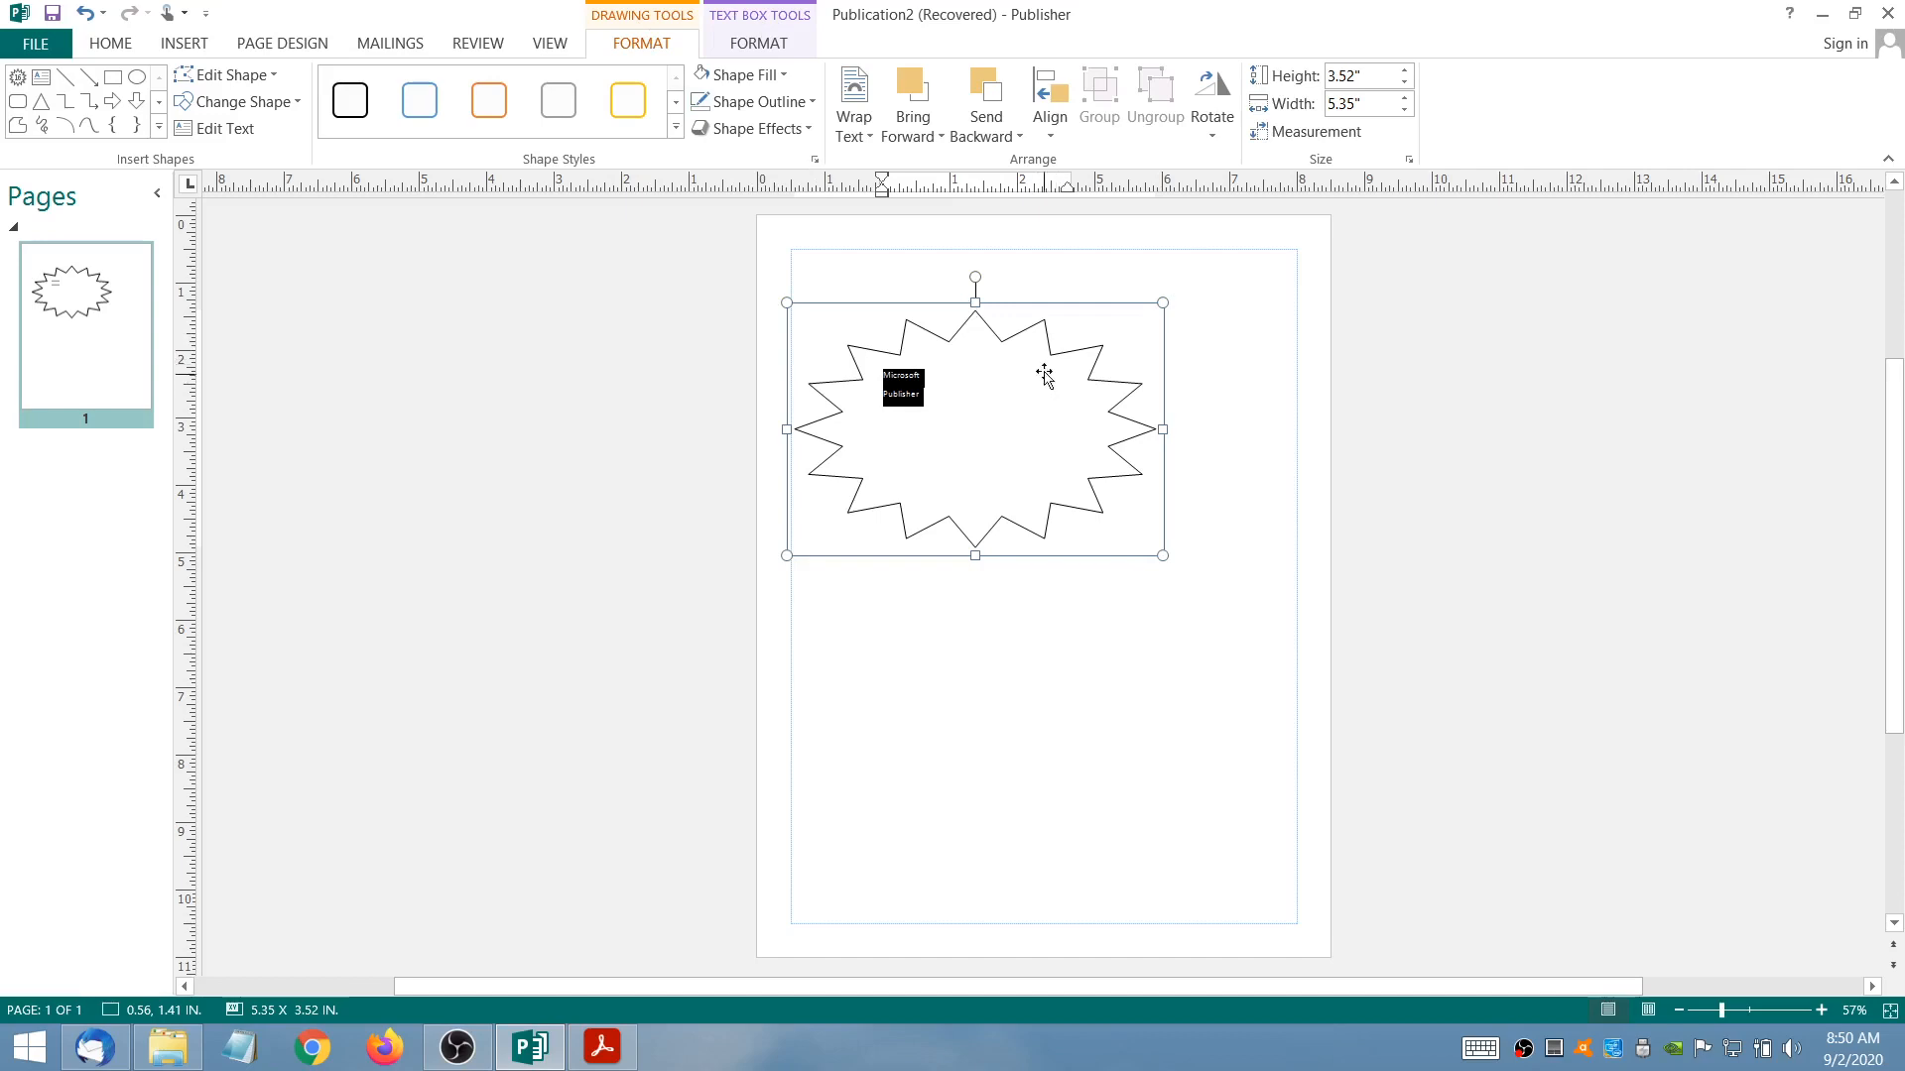
{"action": "left_click", "coordinate": [778, 47]}
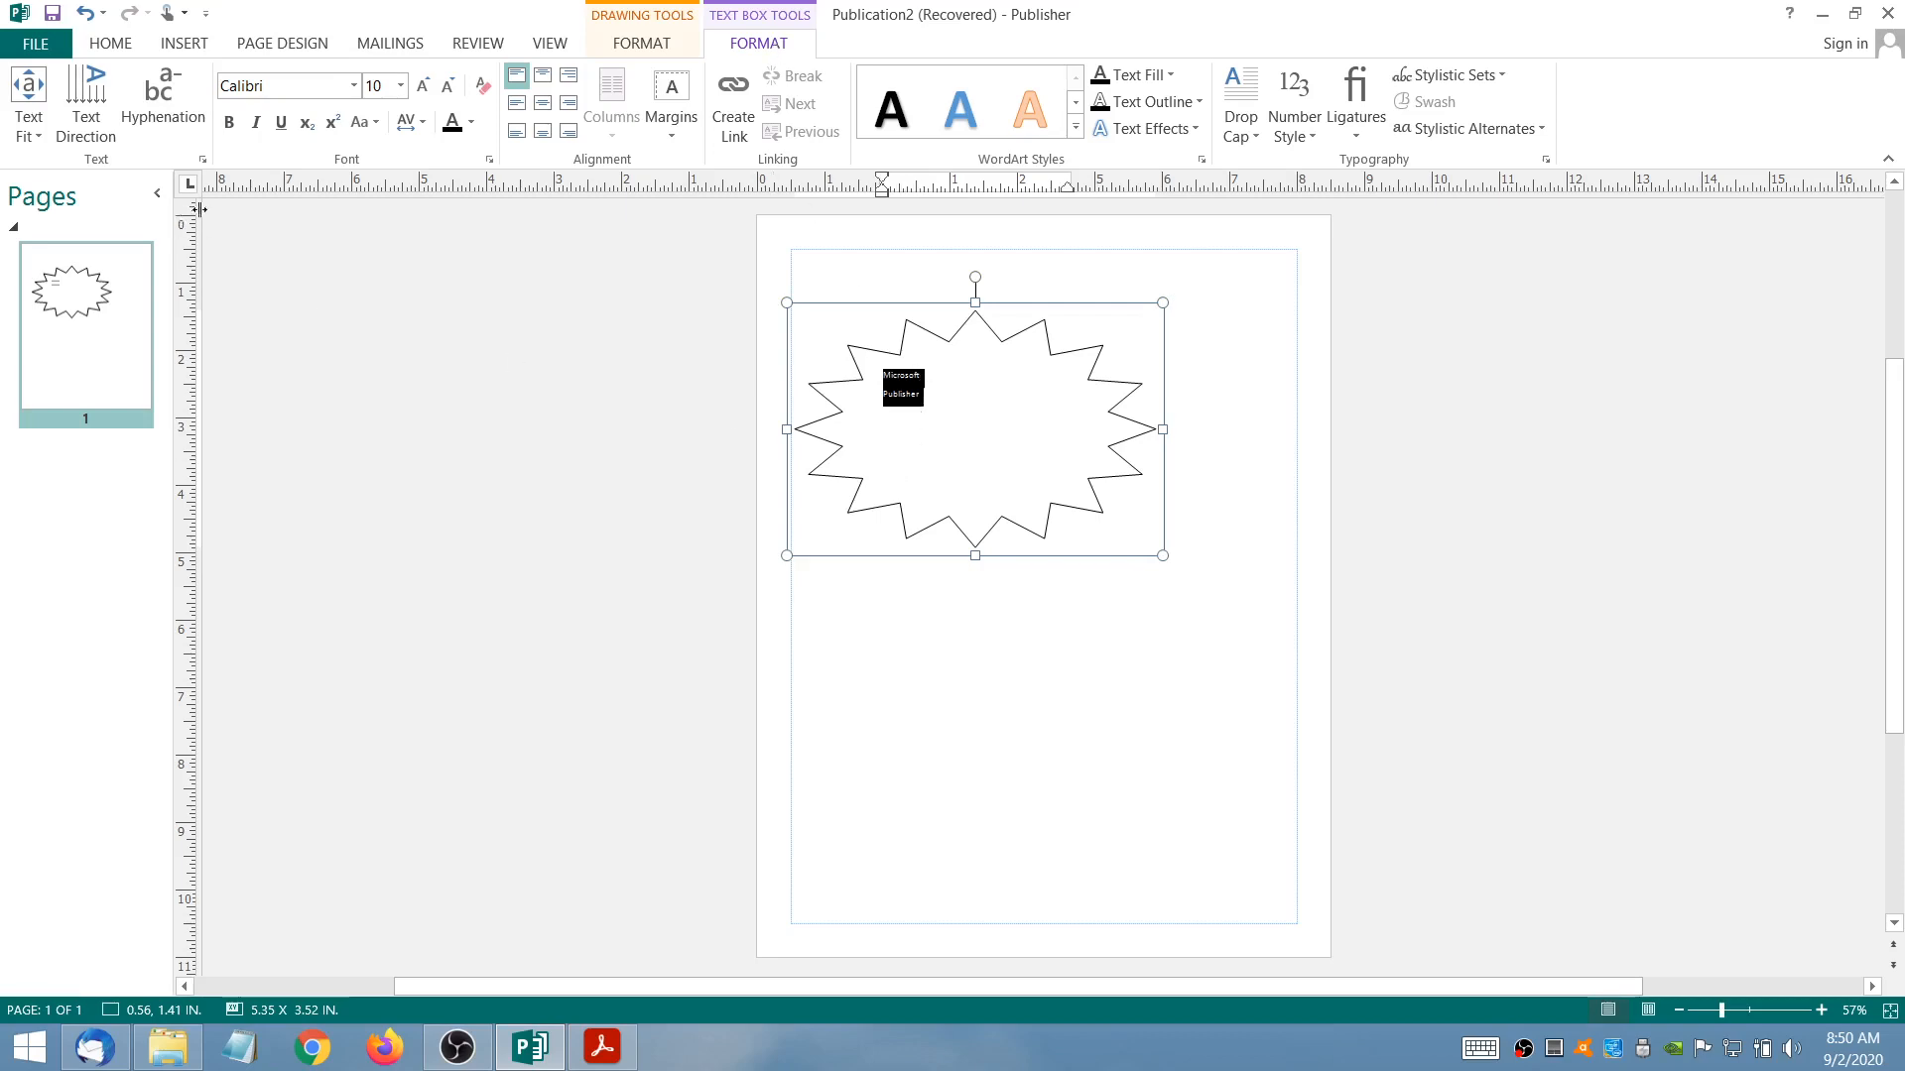
{"action": "left_click", "coordinate": [336, 88]}
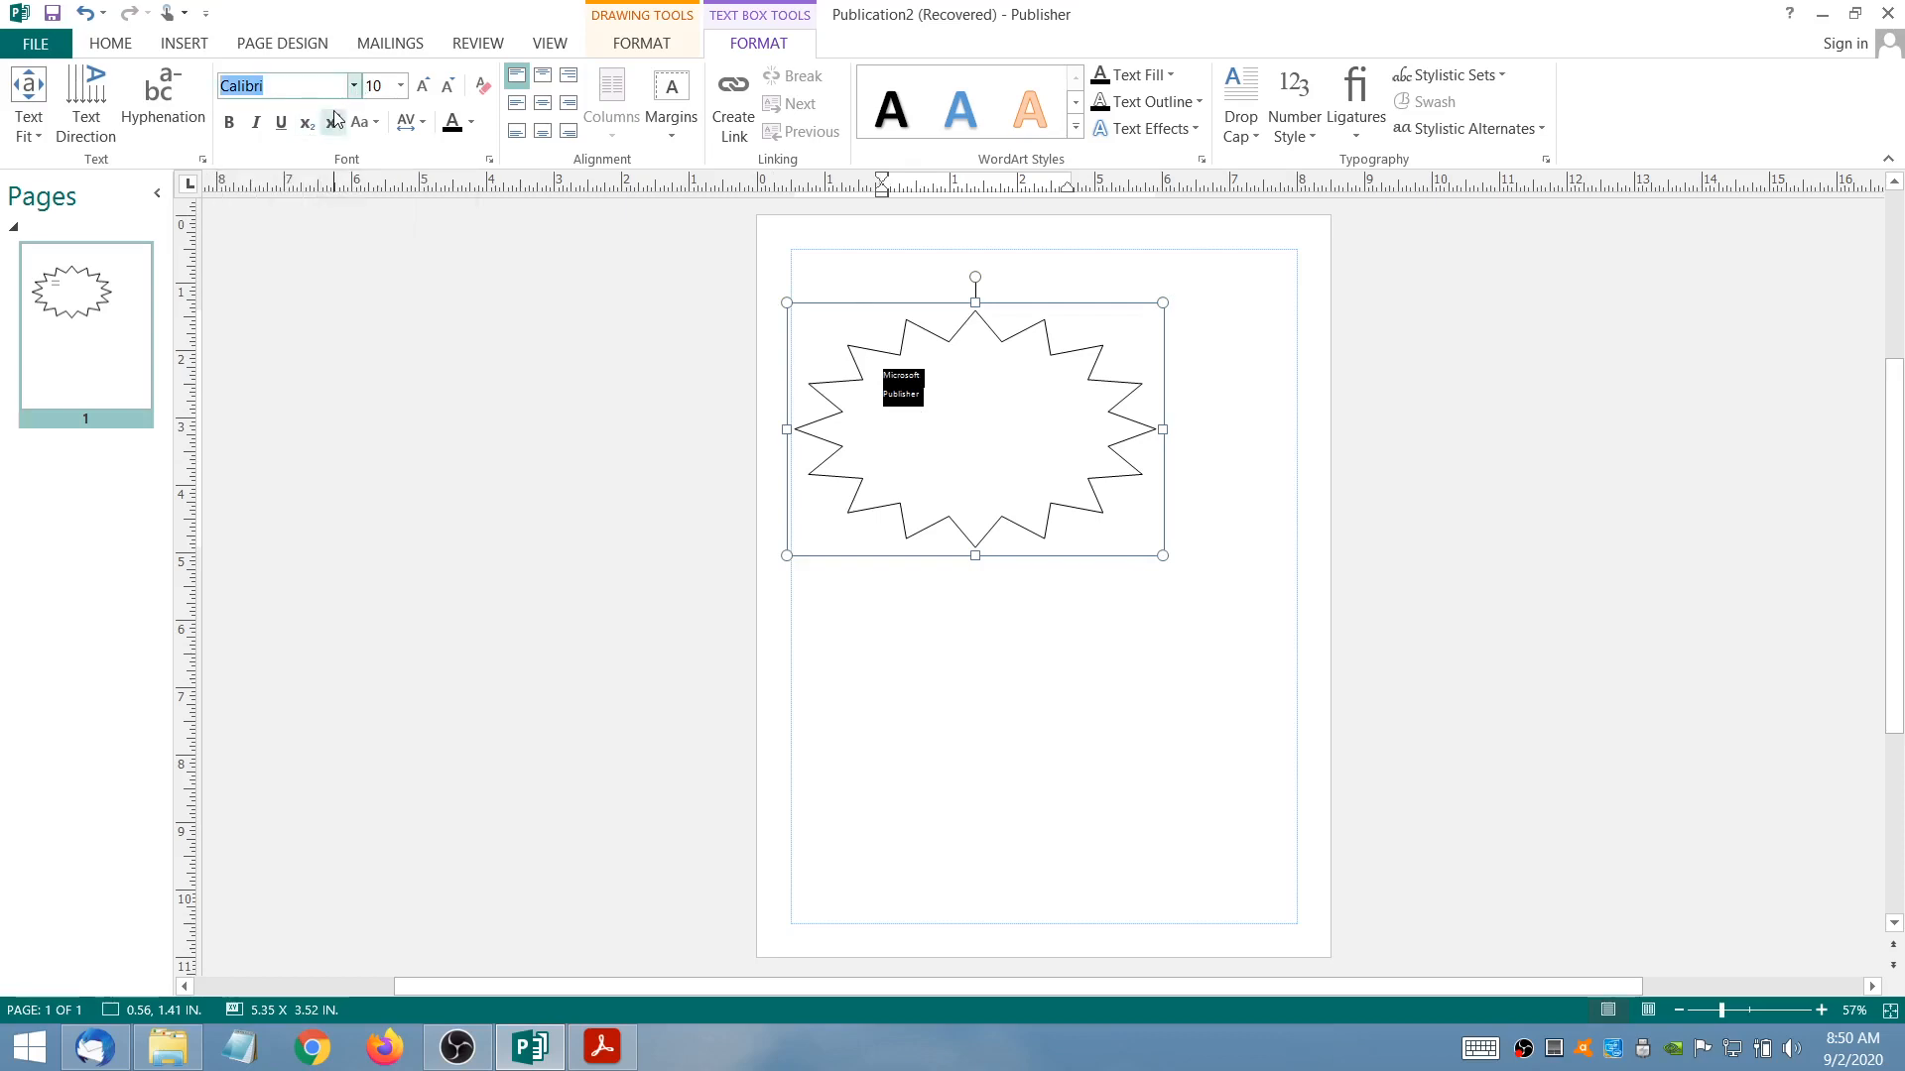
{"action": "type", "text": "Impact"}
{"action": "key", "text": "Return"}
{"action": "left_click", "coordinate": [401, 86]}
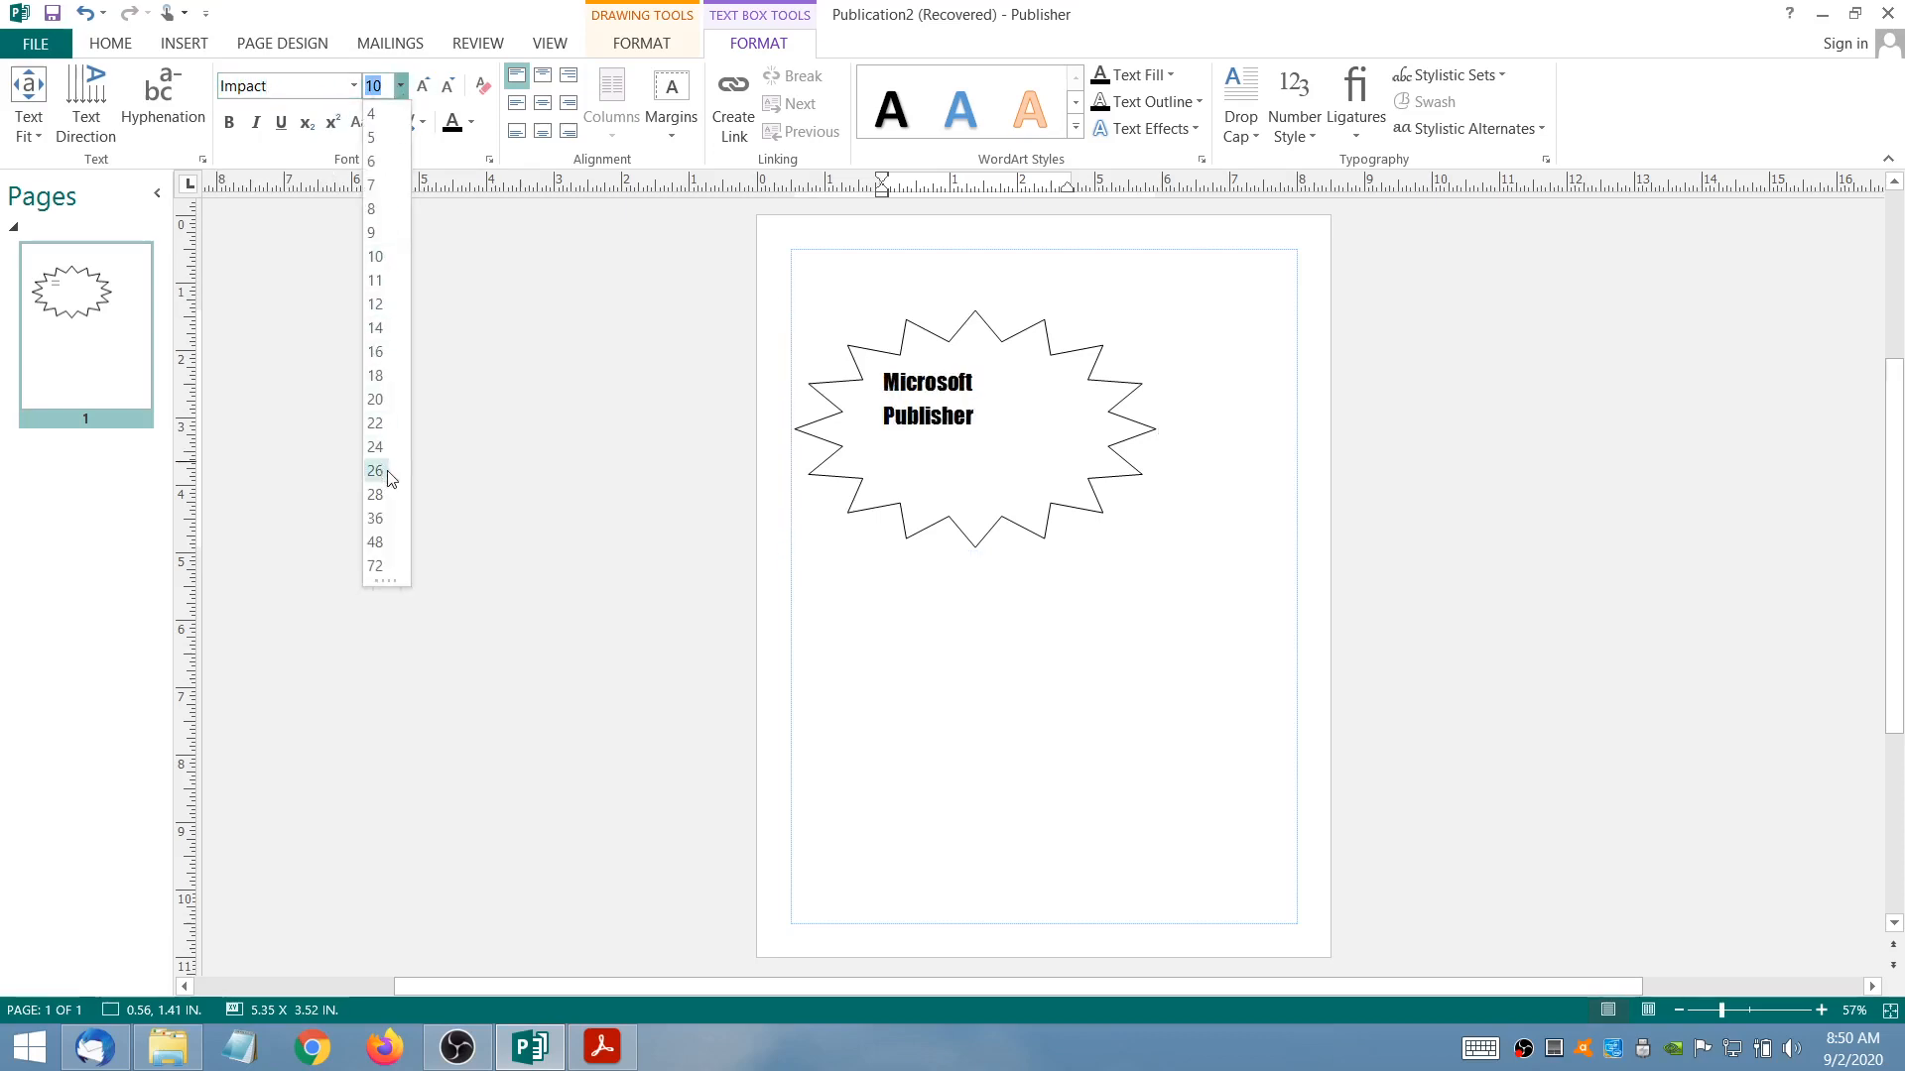
{"action": "left_click", "coordinate": [377, 494]}
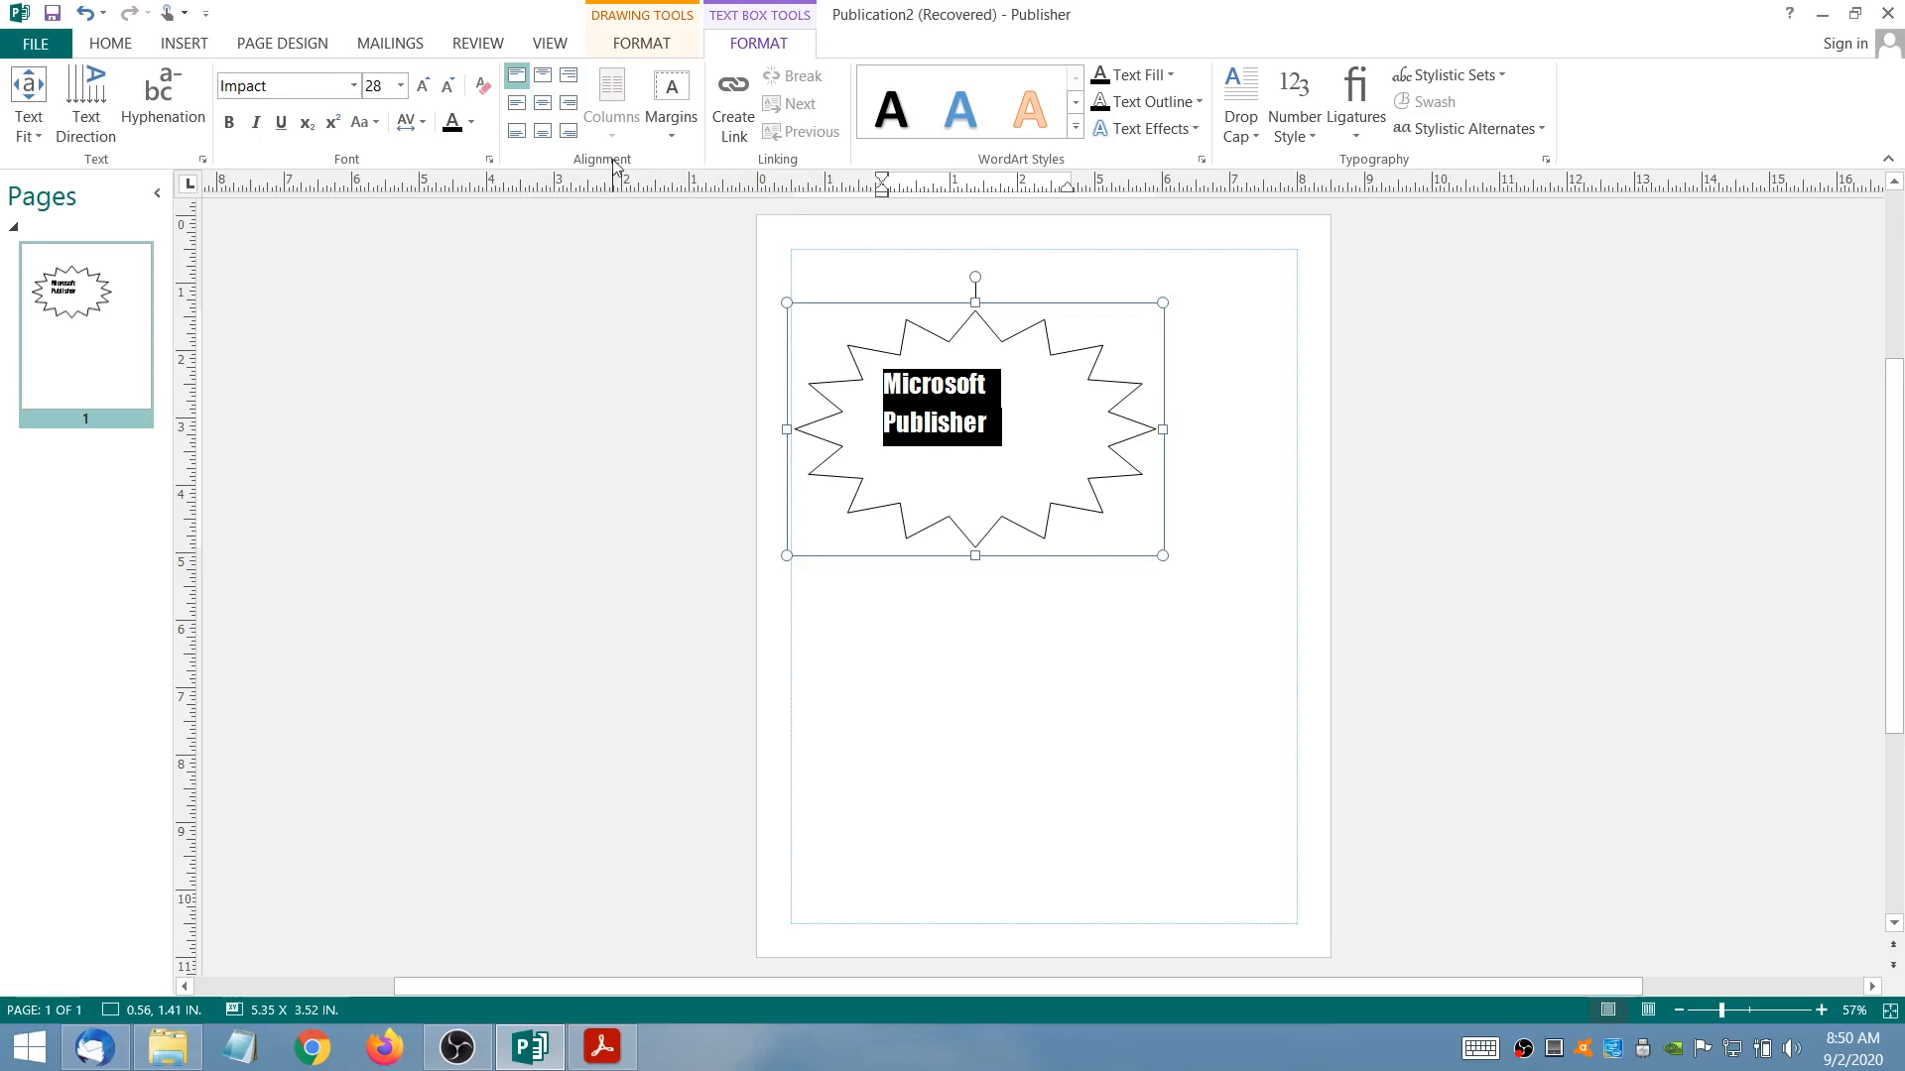
{"action": "left_click", "coordinate": [542, 104]}
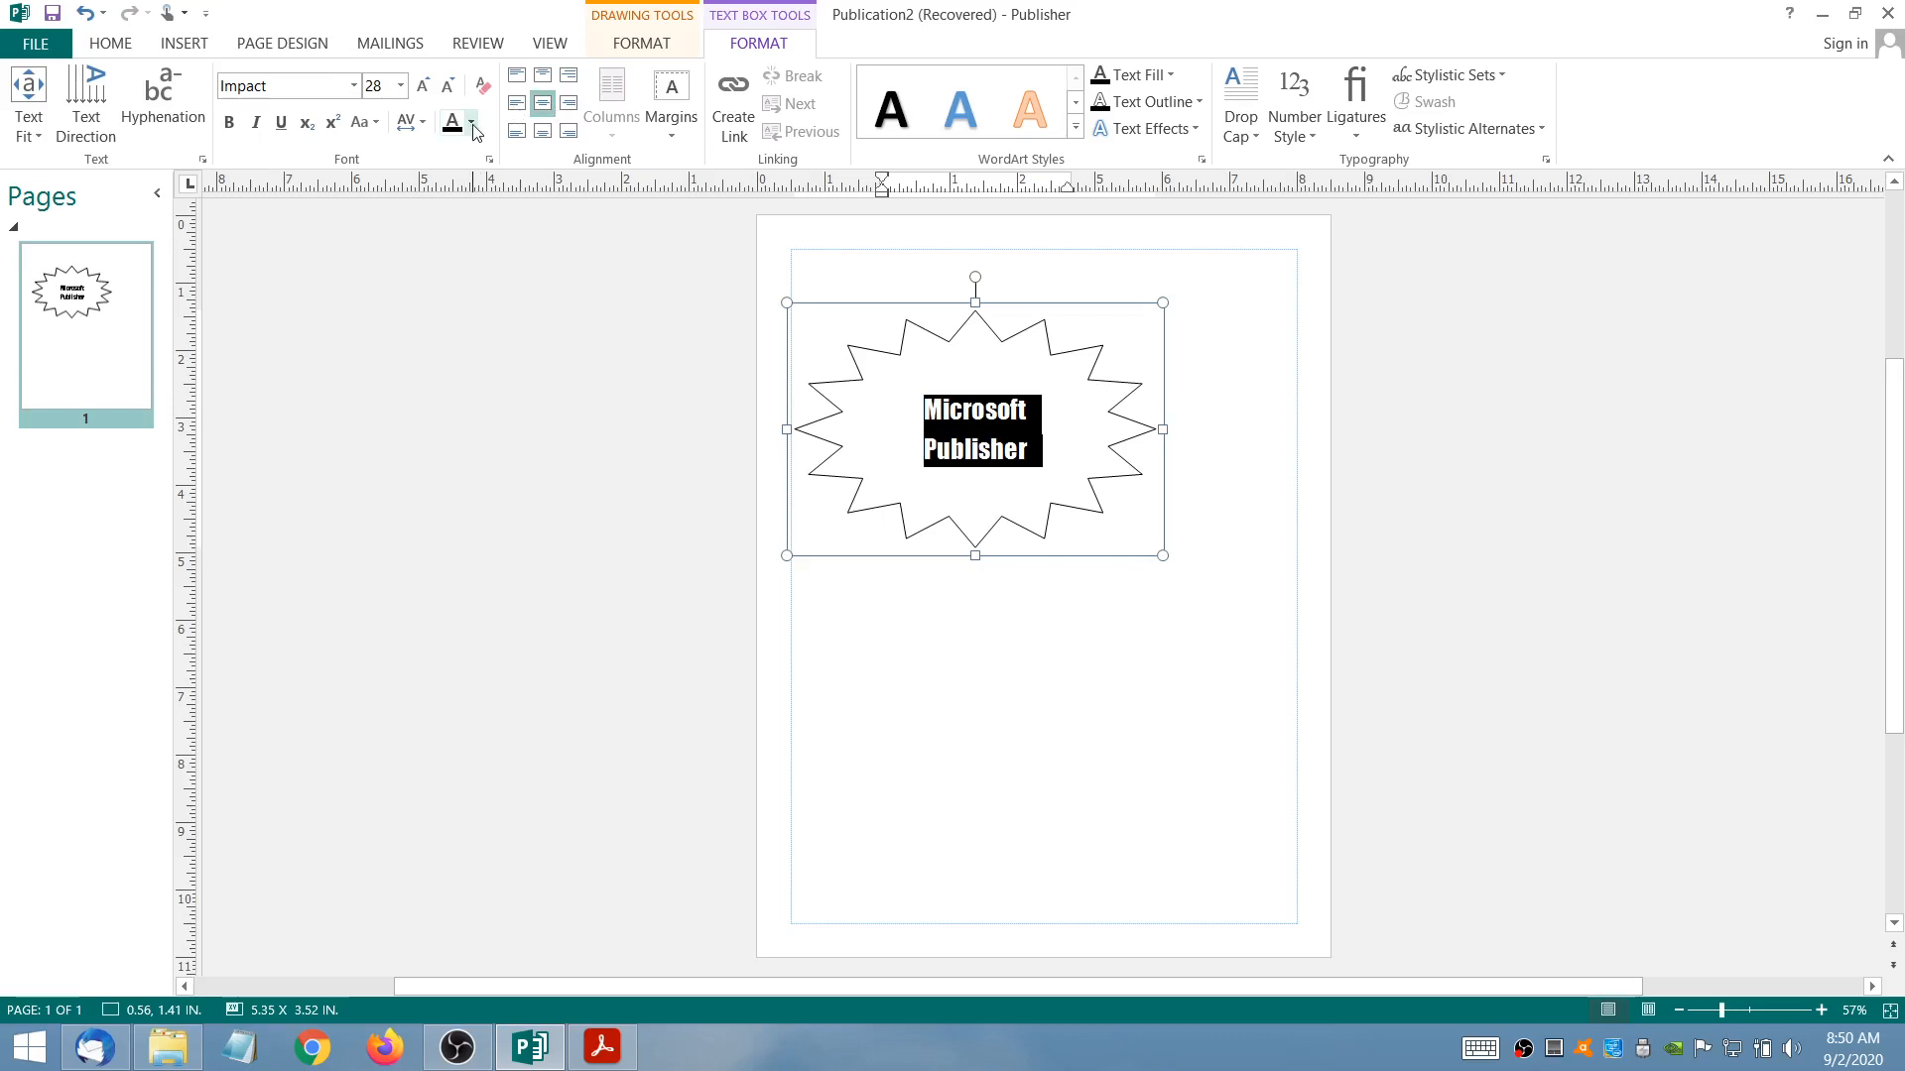
- Fill the starburst text with a medium blue from the standard colors
{"action": "left_click", "coordinate": [1172, 75]}
{"action": "left_click", "coordinate": [1191, 317]}
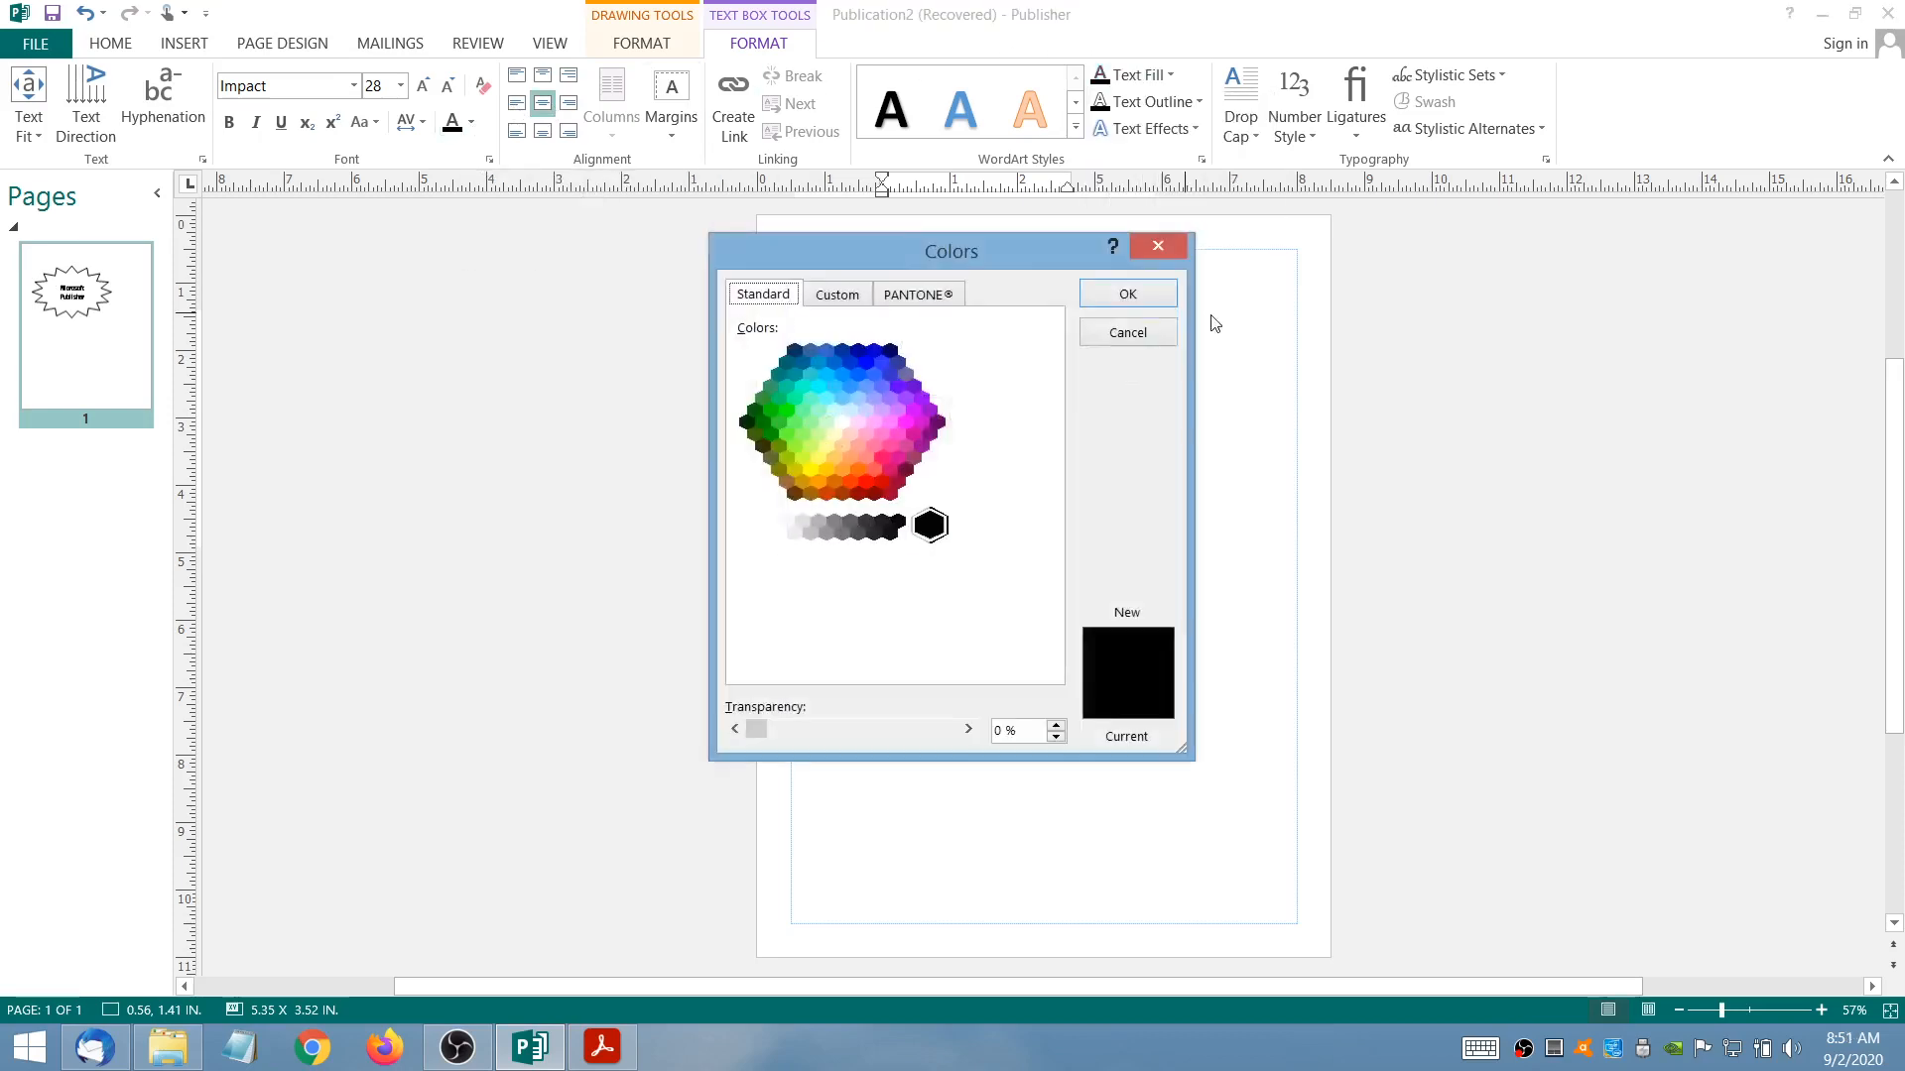
{"action": "left_click_drag", "start_coordinate": [1021, 248], "coordinate": [1467, 215]}
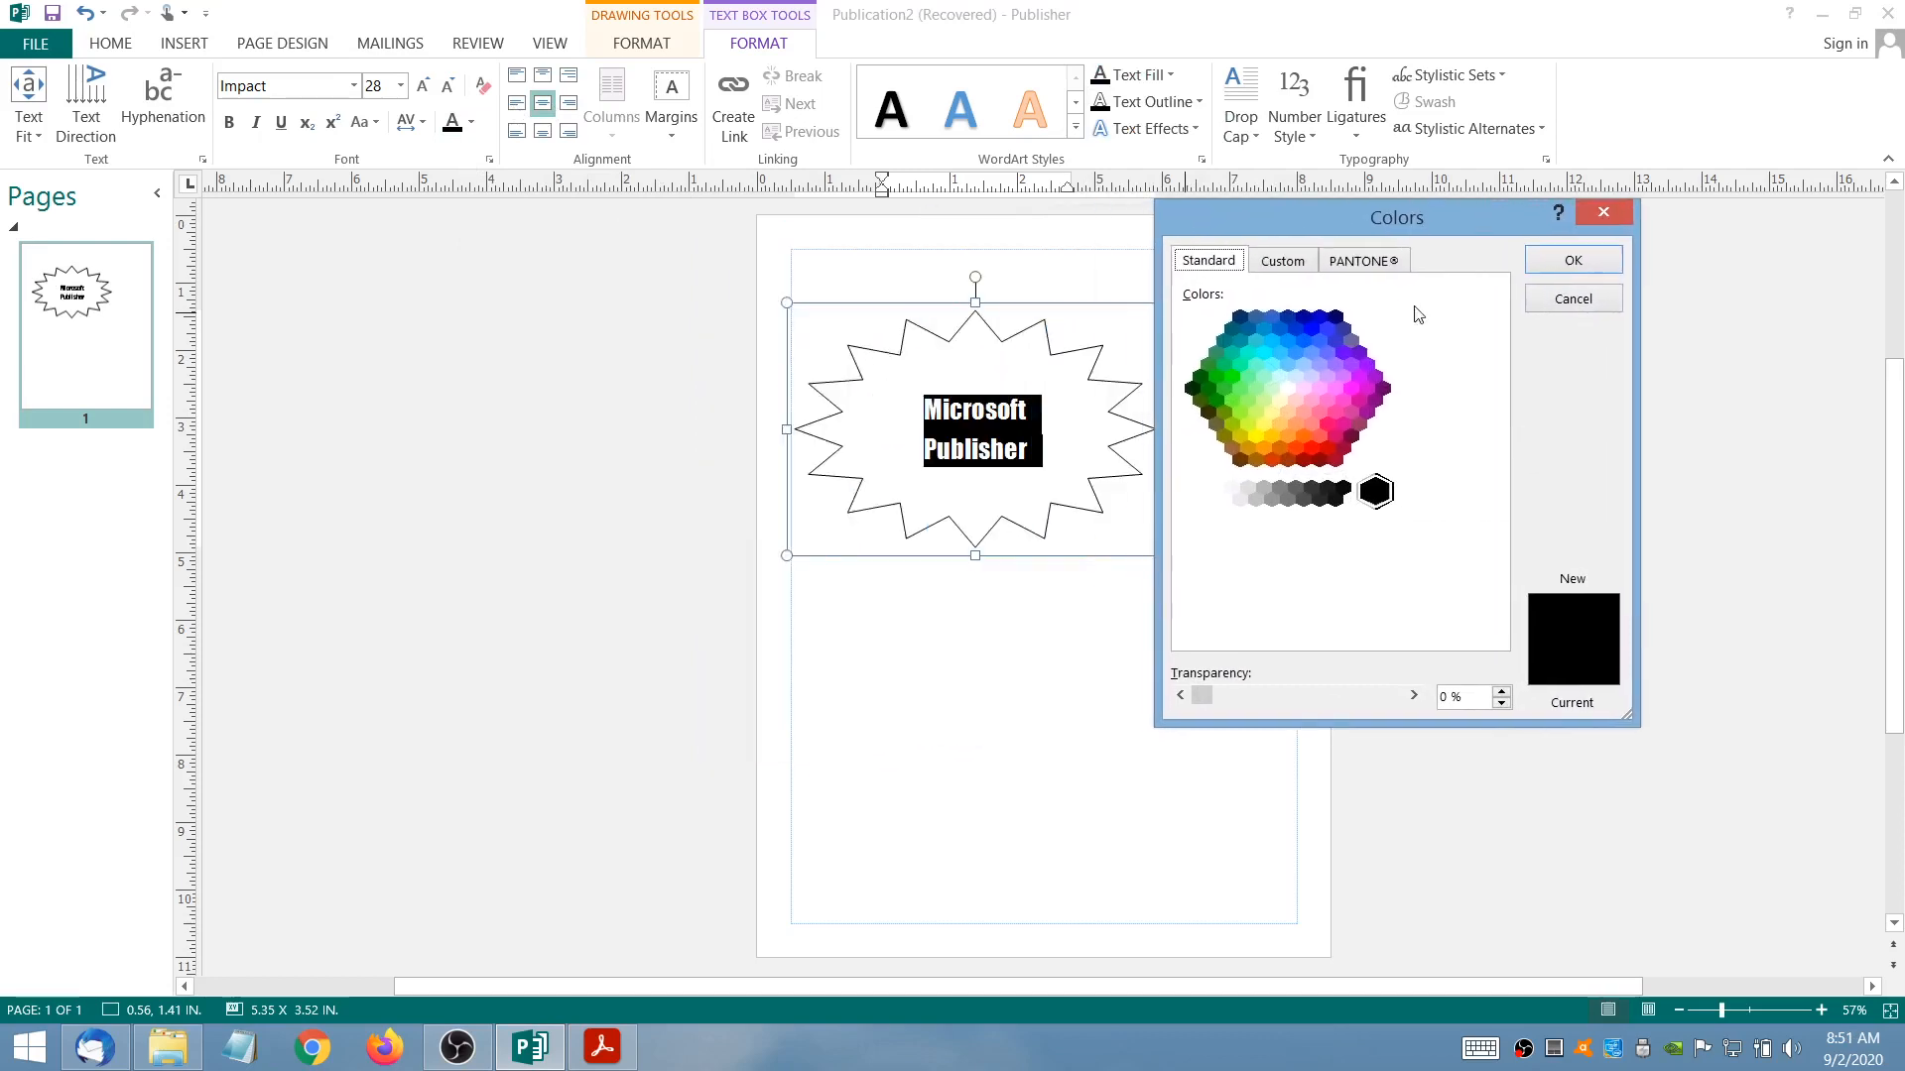
{"action": "left_click", "coordinate": [1355, 363]}
{"action": "left_click", "coordinate": [1335, 342]}
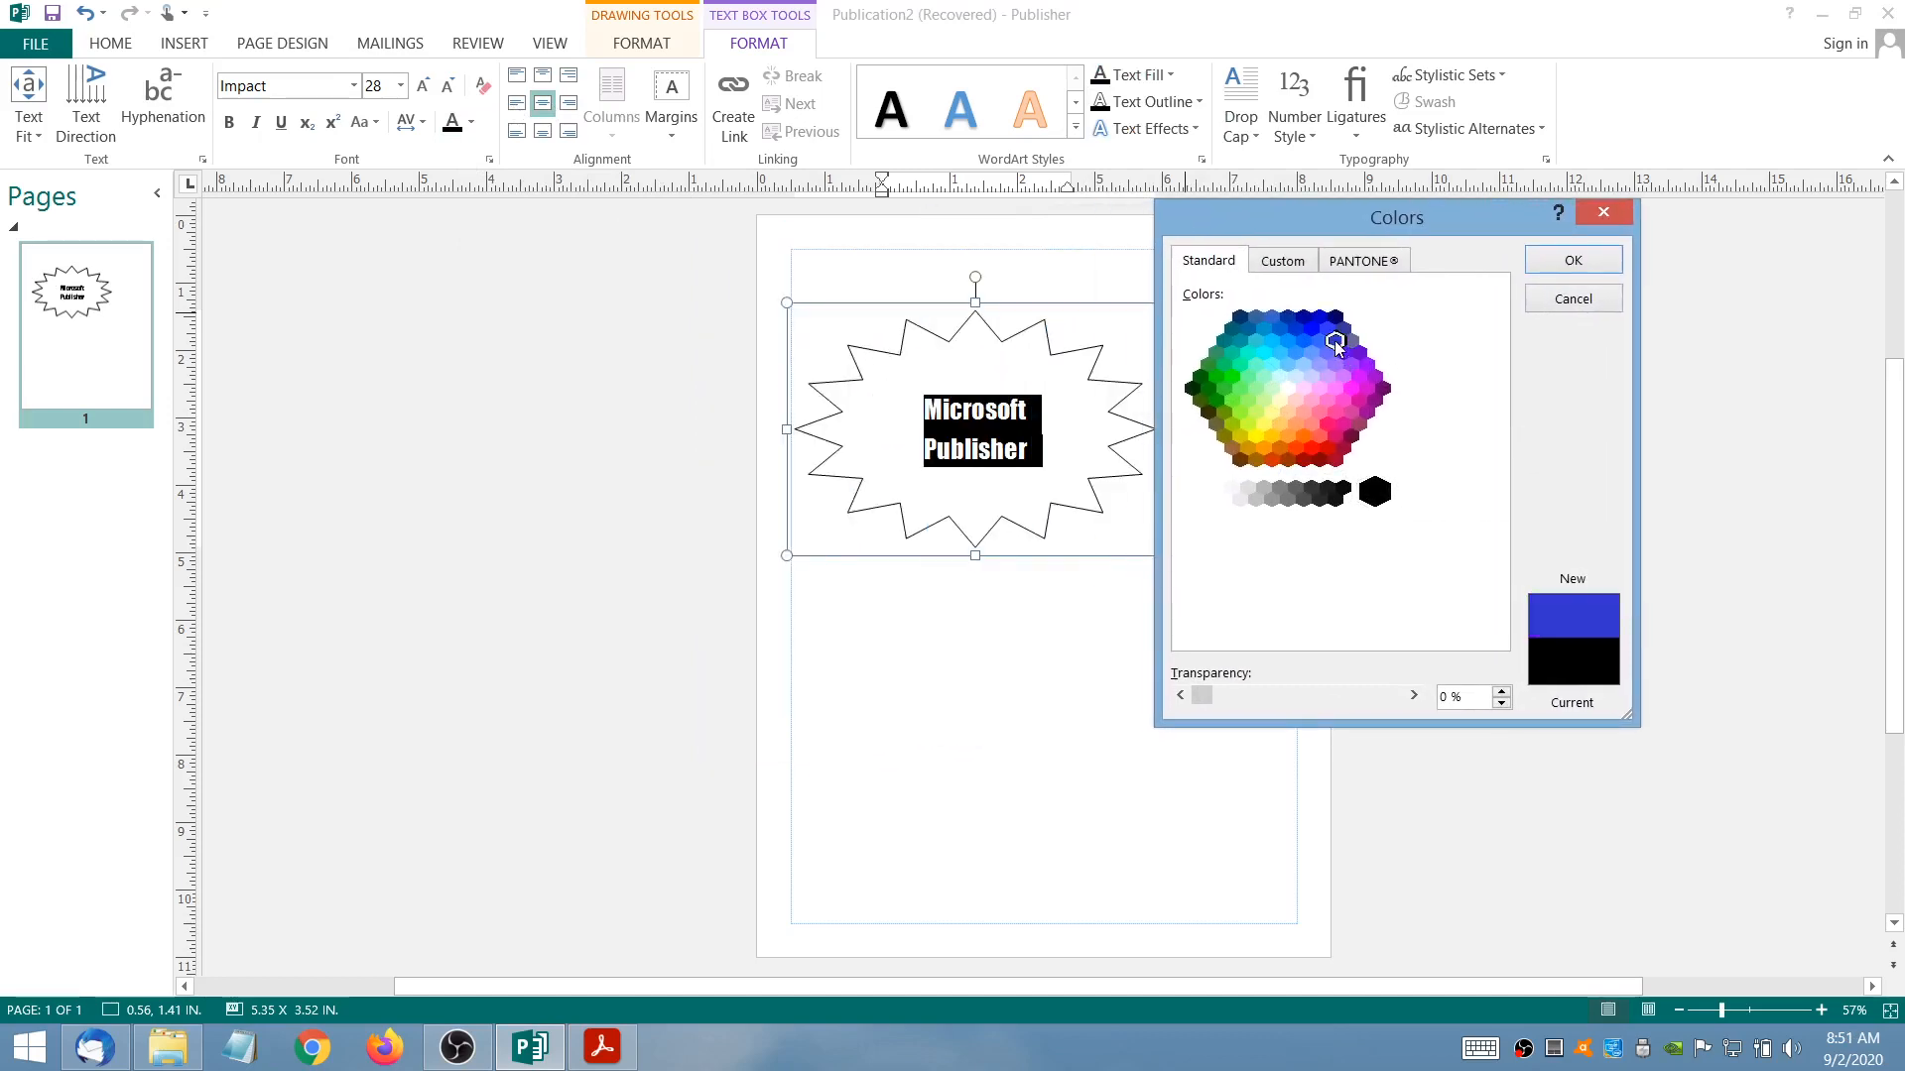
{"action": "left_click", "coordinate": [1573, 260]}
{"action": "left_click", "coordinate": [1001, 456]}
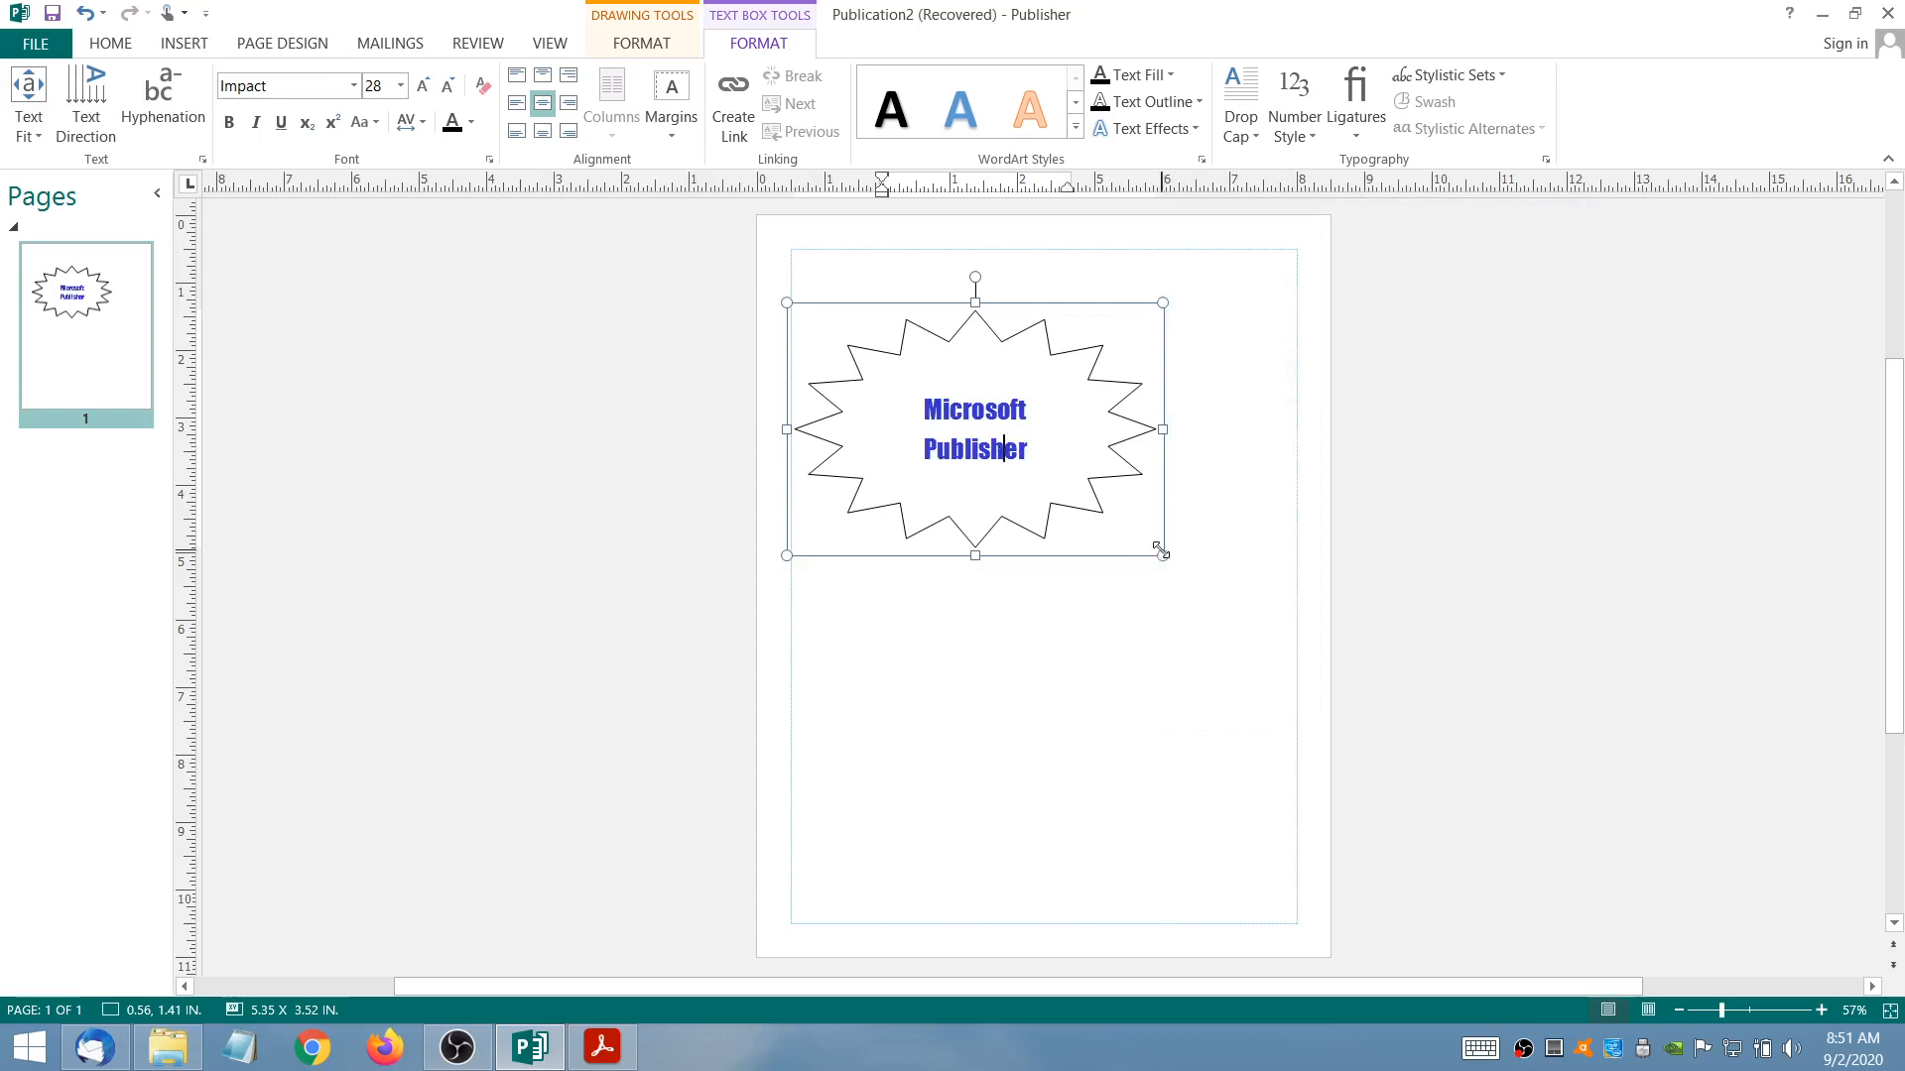
- Shrink the starburst to about 3.59 × 2.25 in, checking the reference flyer in Adobe Acrobat Reader, and reposition it at about 1.22, 1.77 in
{"action": "left_click_drag", "start_coordinate": [1156, 548], "coordinate": [1058, 489]}
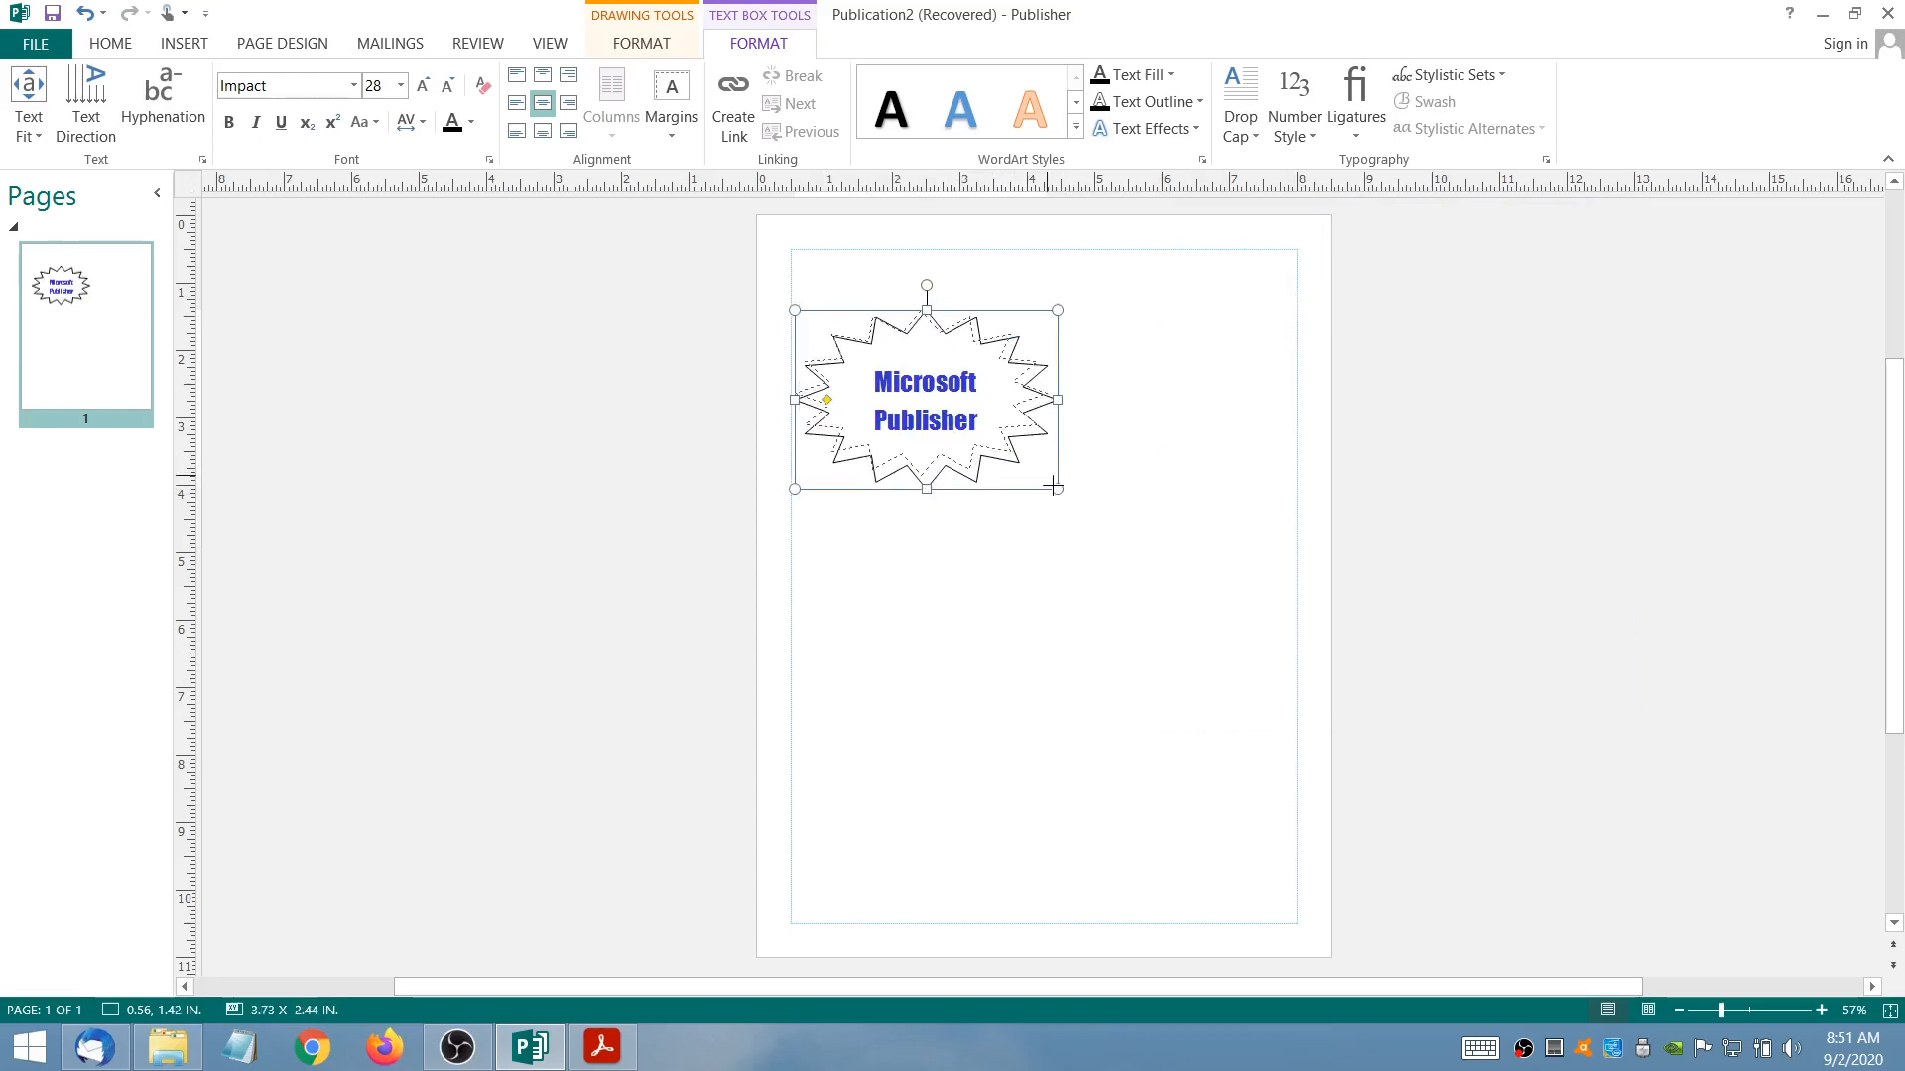
{"action": "left_click", "coordinate": [591, 1057]}
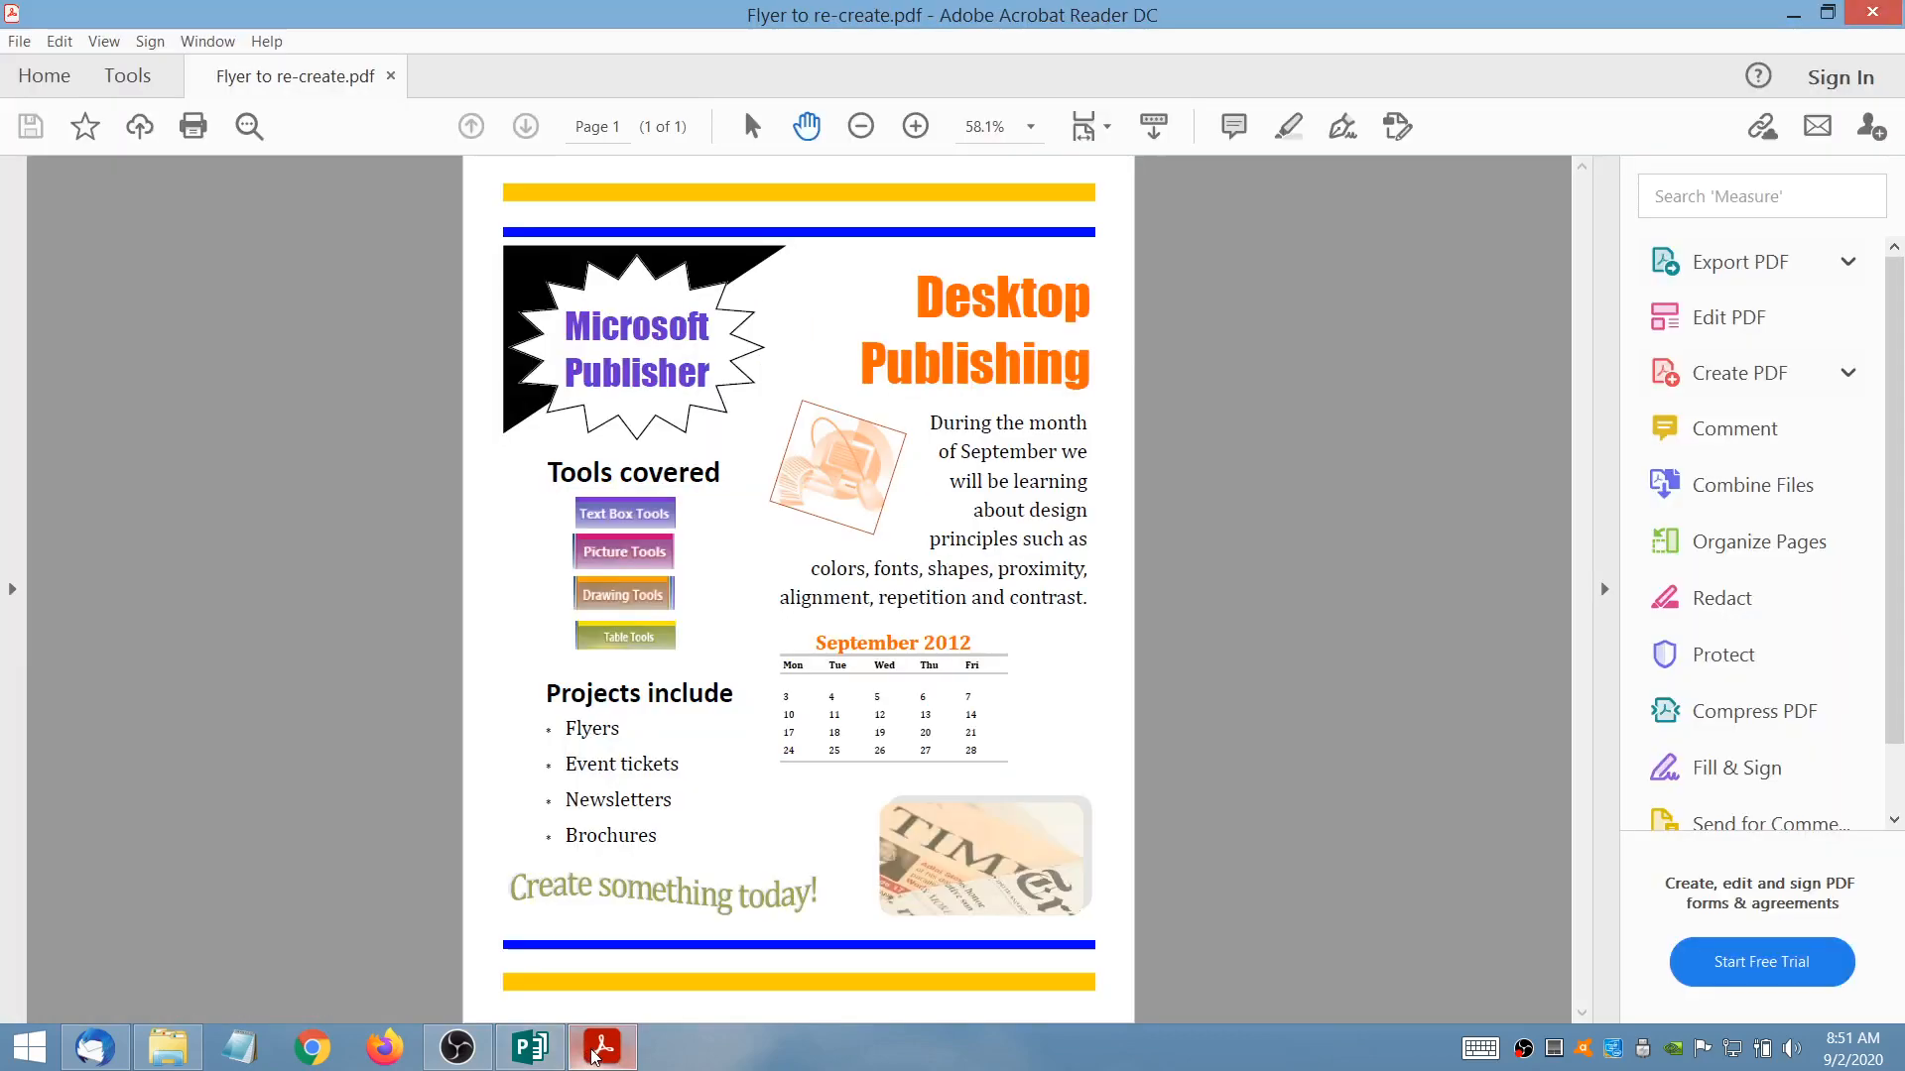
{"action": "left_click", "coordinate": [596, 1055]}
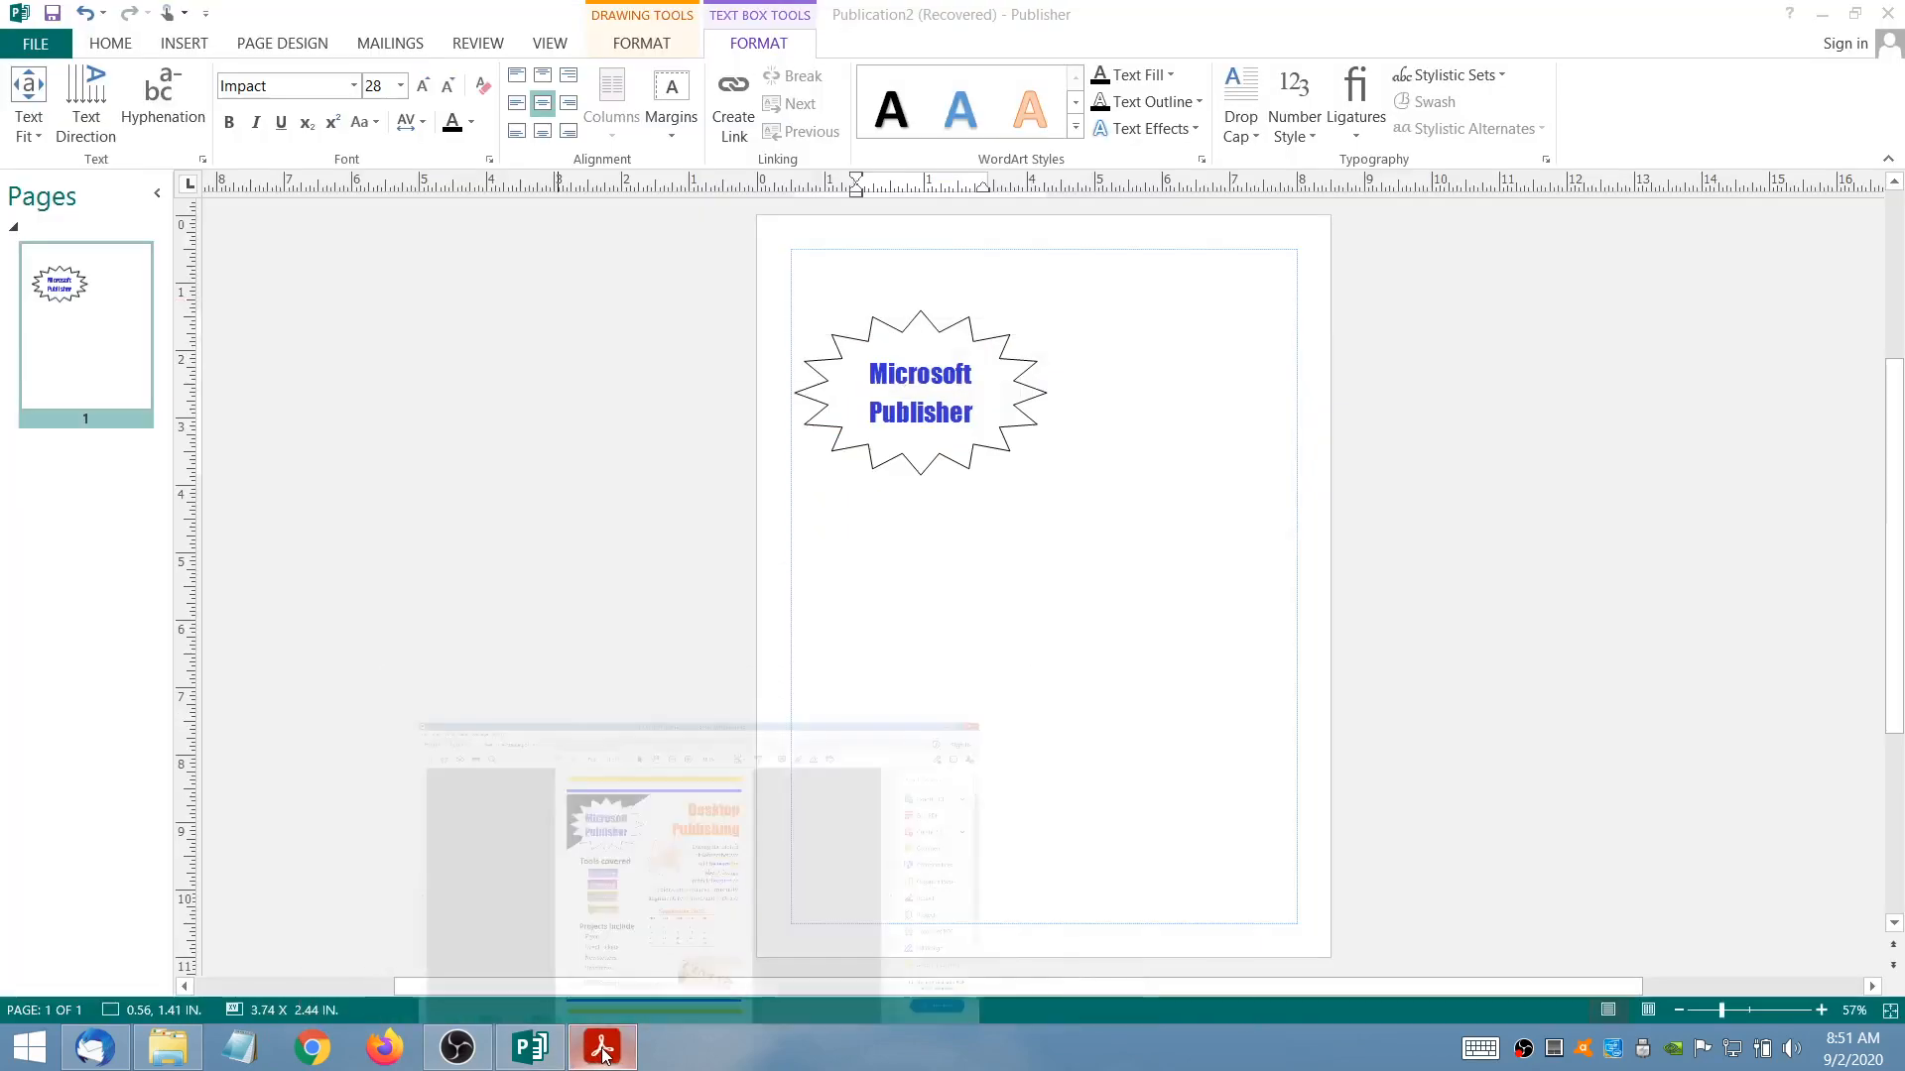
{"action": "left_click", "coordinate": [593, 1052]}
{"action": "left_click", "coordinate": [528, 1049]}
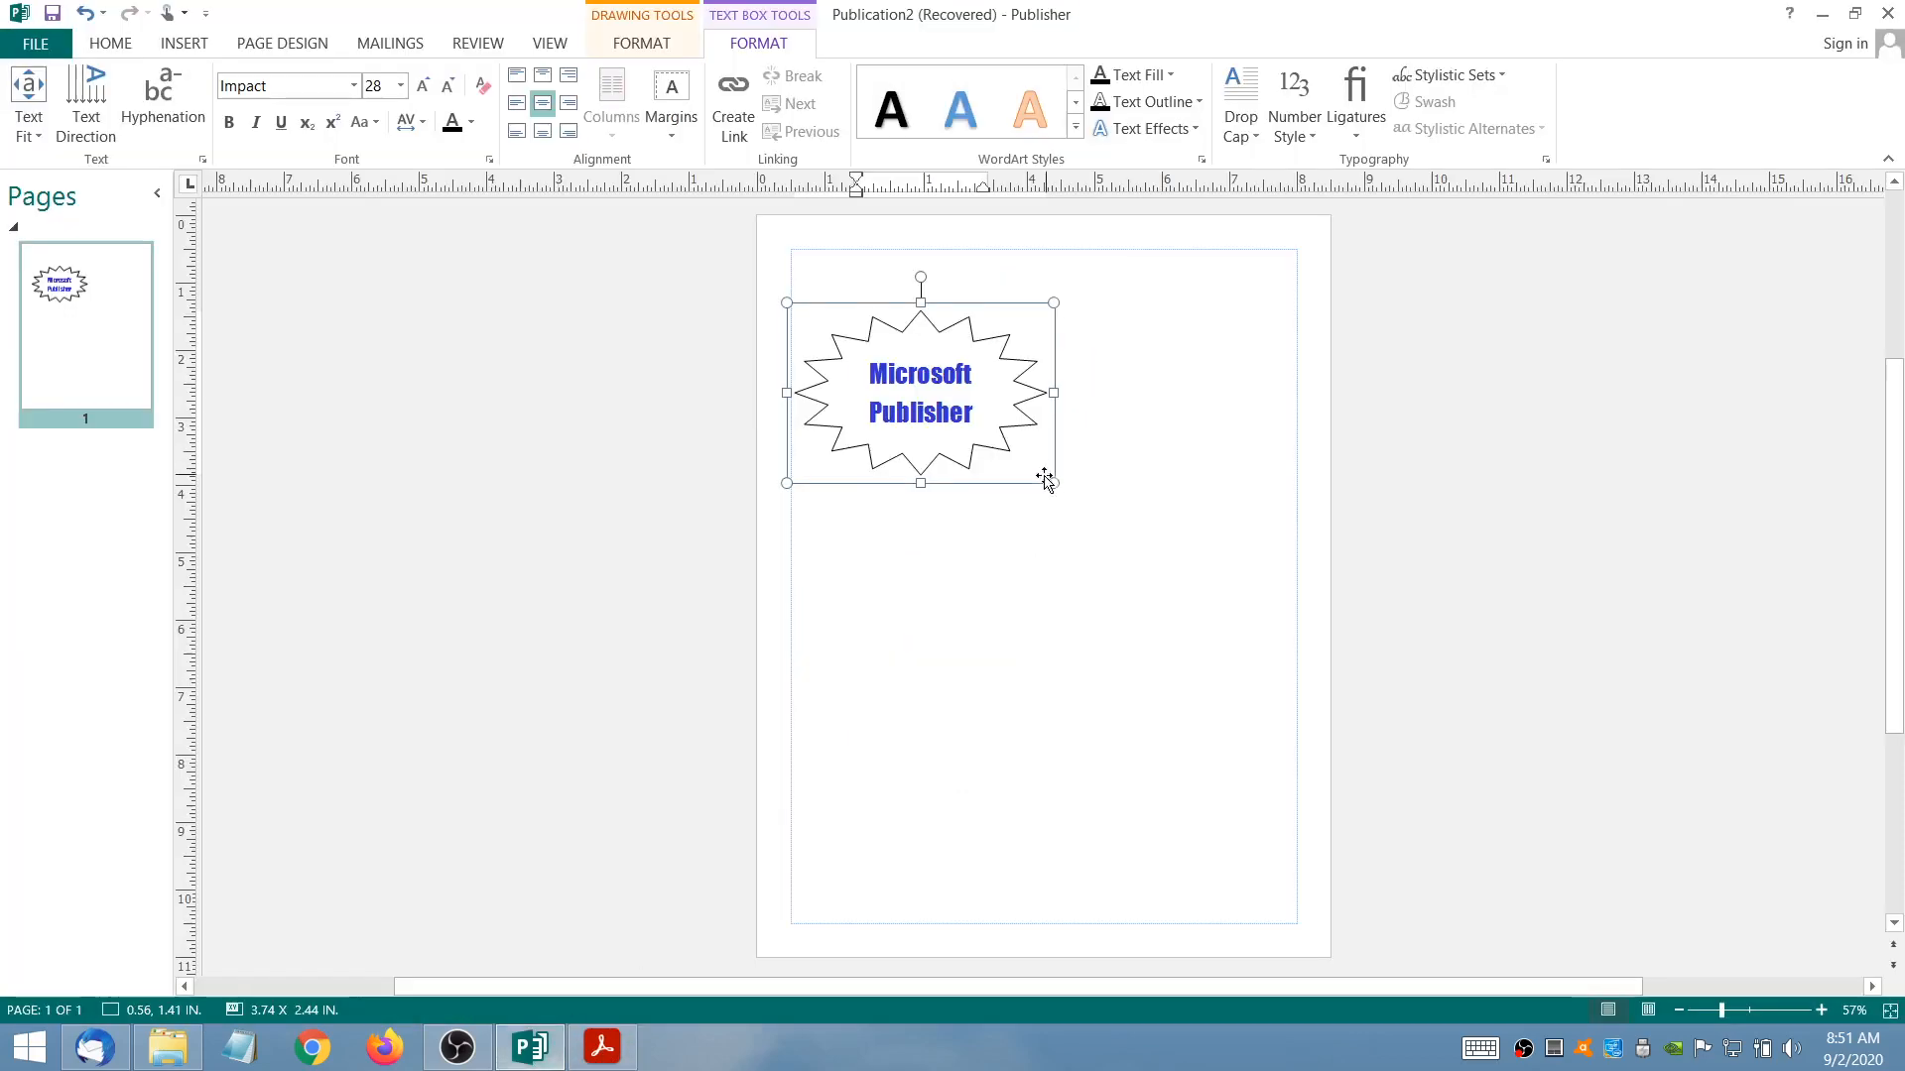
{"action": "mouse_move", "coordinate": [1053, 483]}
{"action": "left_mouse_down"}
{"action": "mouse_move", "coordinate": [994, 453]}
{"action": "mouse_move", "coordinate": [1044, 471]}
{"action": "left_mouse_up"}
{"action": "left_click_drag", "start_coordinate": [994, 389], "coordinate": [1038, 413]}
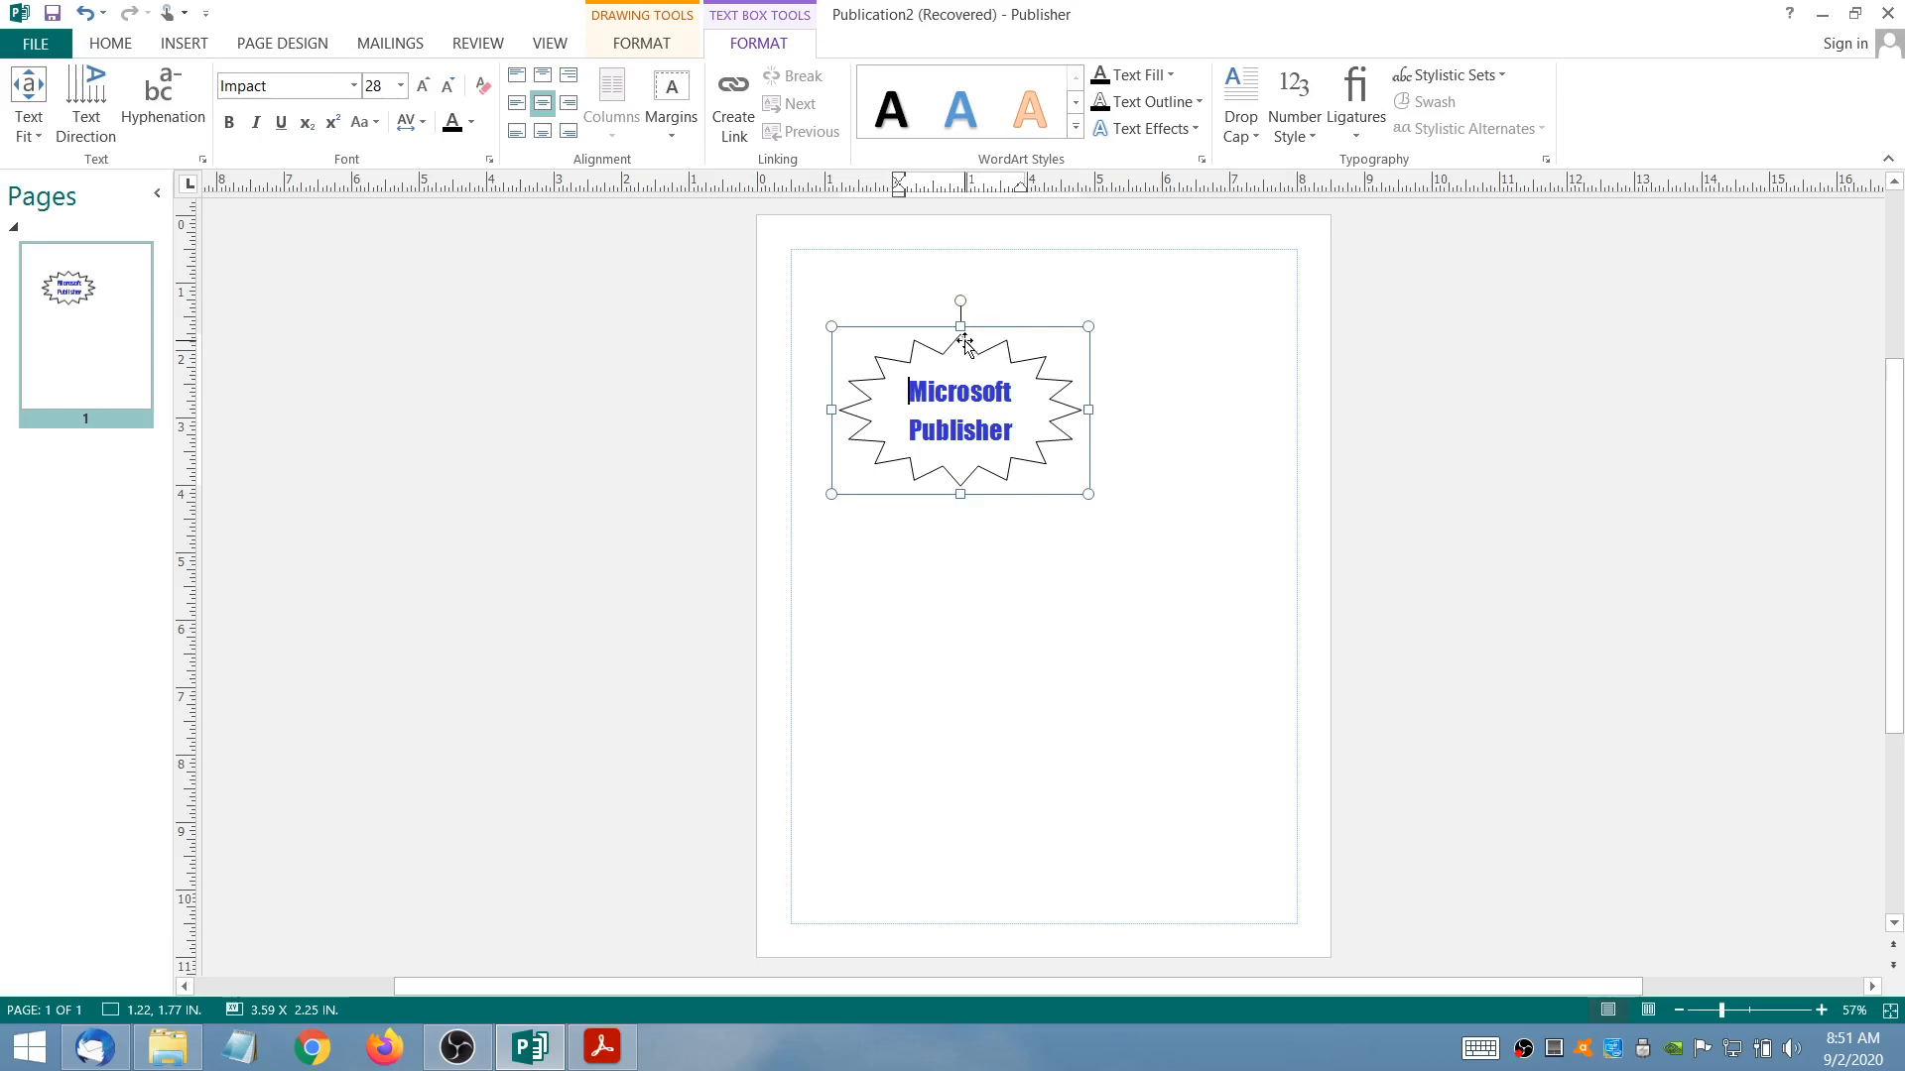
- Draw a right triangle about 3.60 in wide and 3.96 in high below the starburst and fill it with black
{"action": "left_click", "coordinate": [220, 48]}
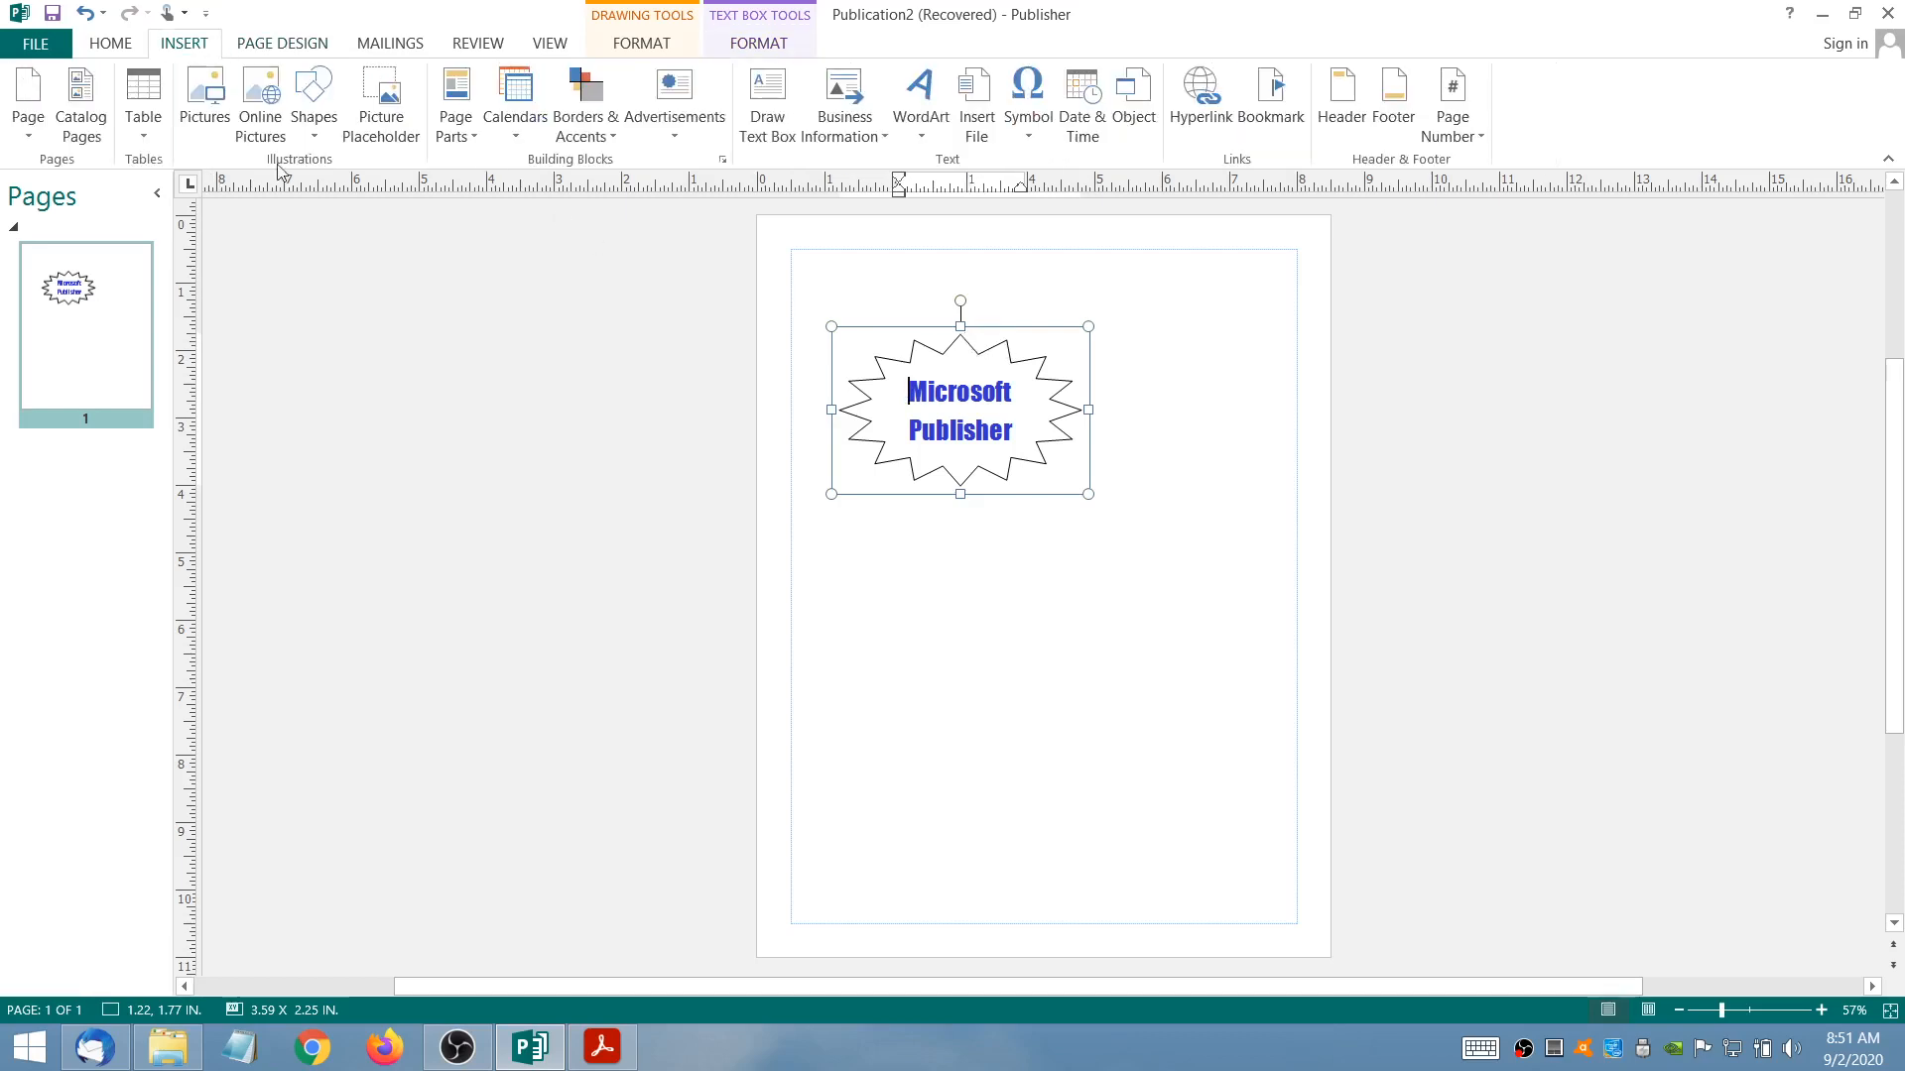
{"action": "left_click", "coordinate": [313, 134]}
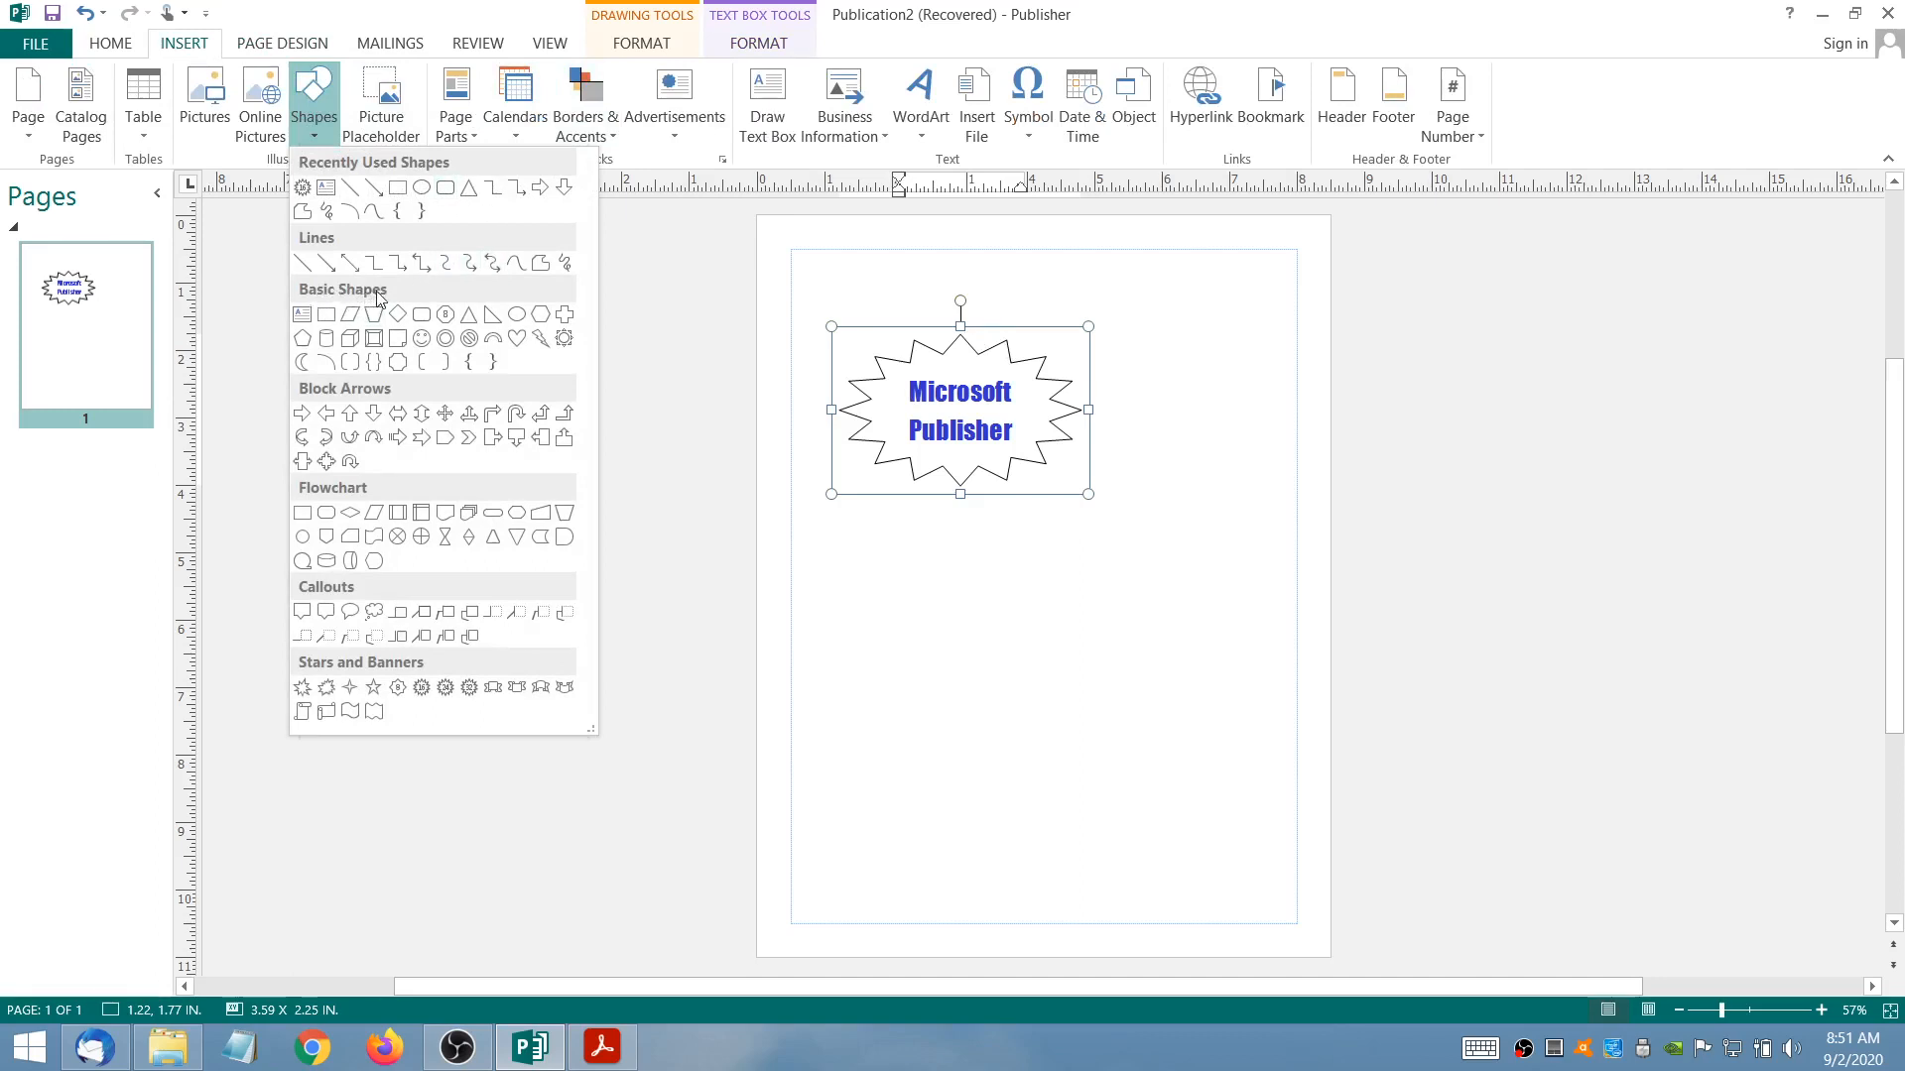
{"action": "left_click", "coordinate": [493, 315]}
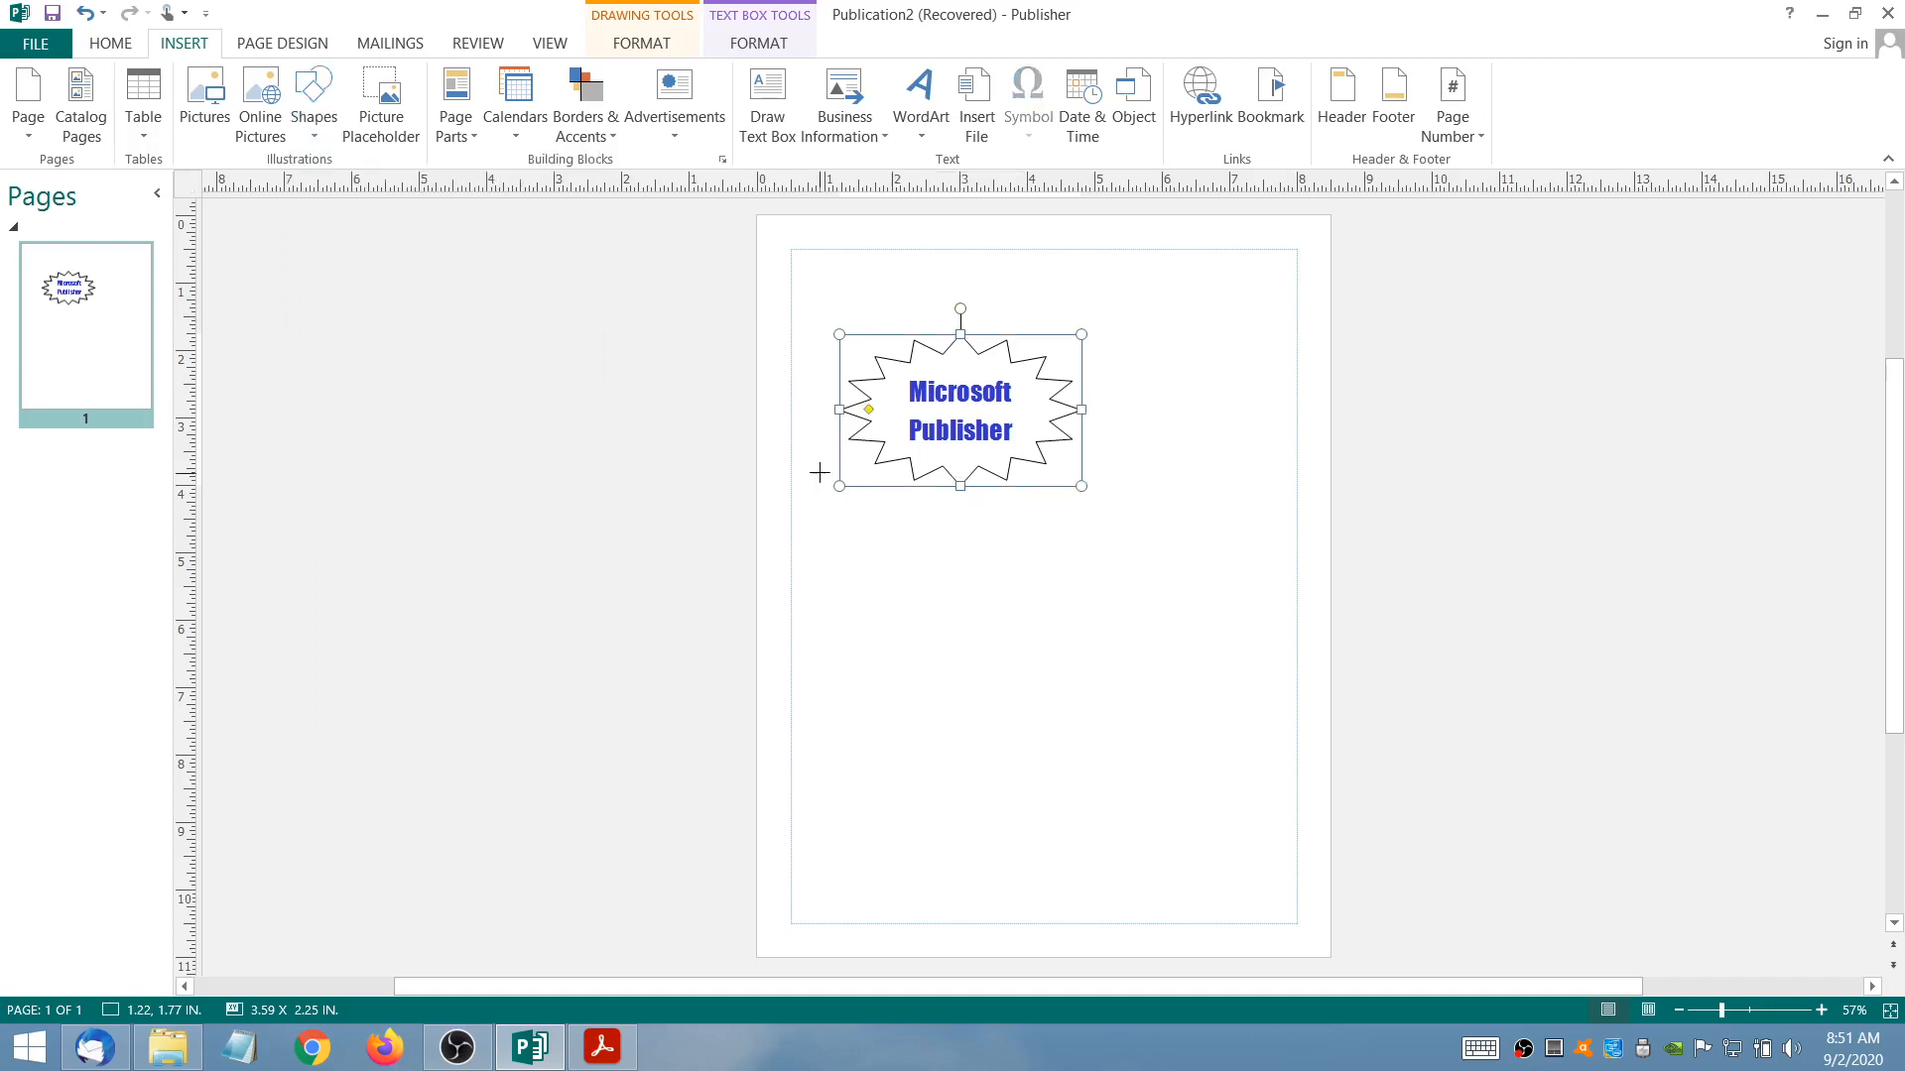
{"action": "left_click_drag", "start_coordinate": [803, 455], "coordinate": [1047, 722]}
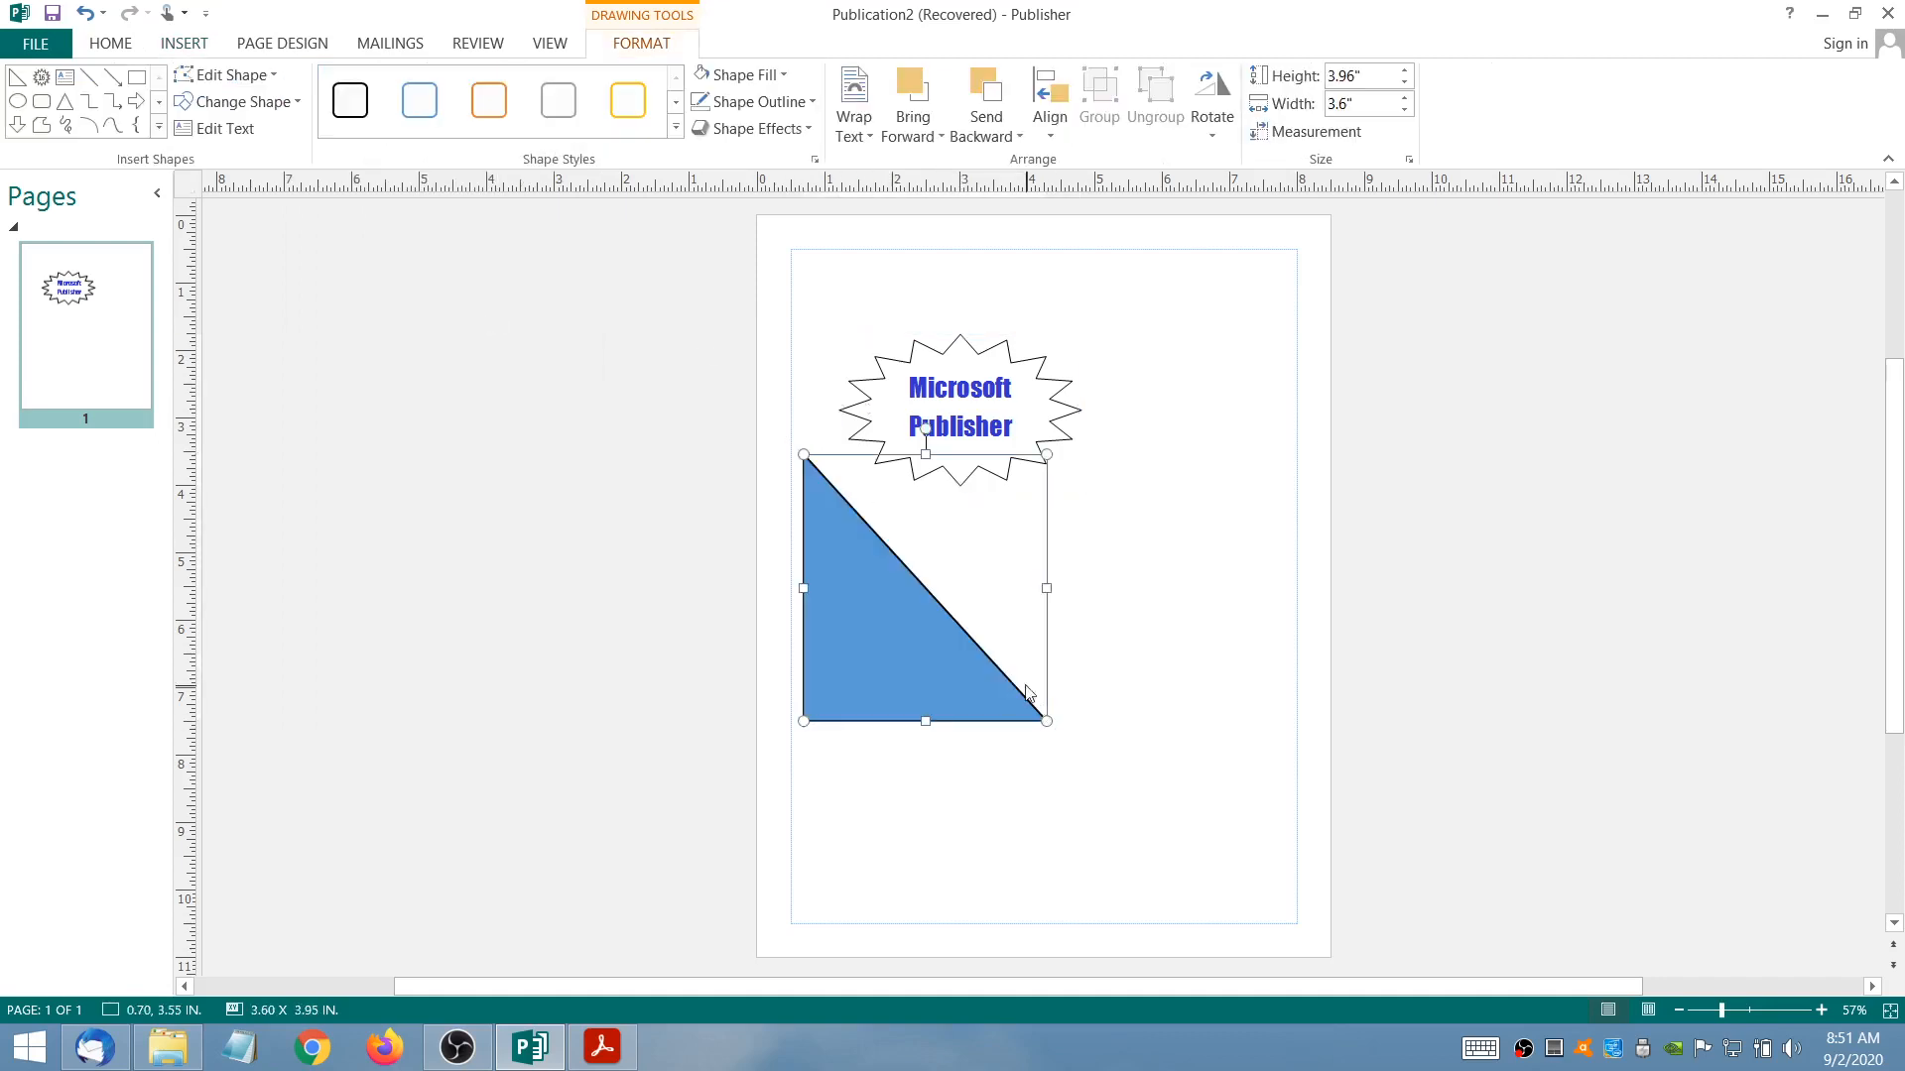
{"action": "left_click", "coordinate": [784, 75]}
{"action": "left_click", "coordinate": [703, 125]}
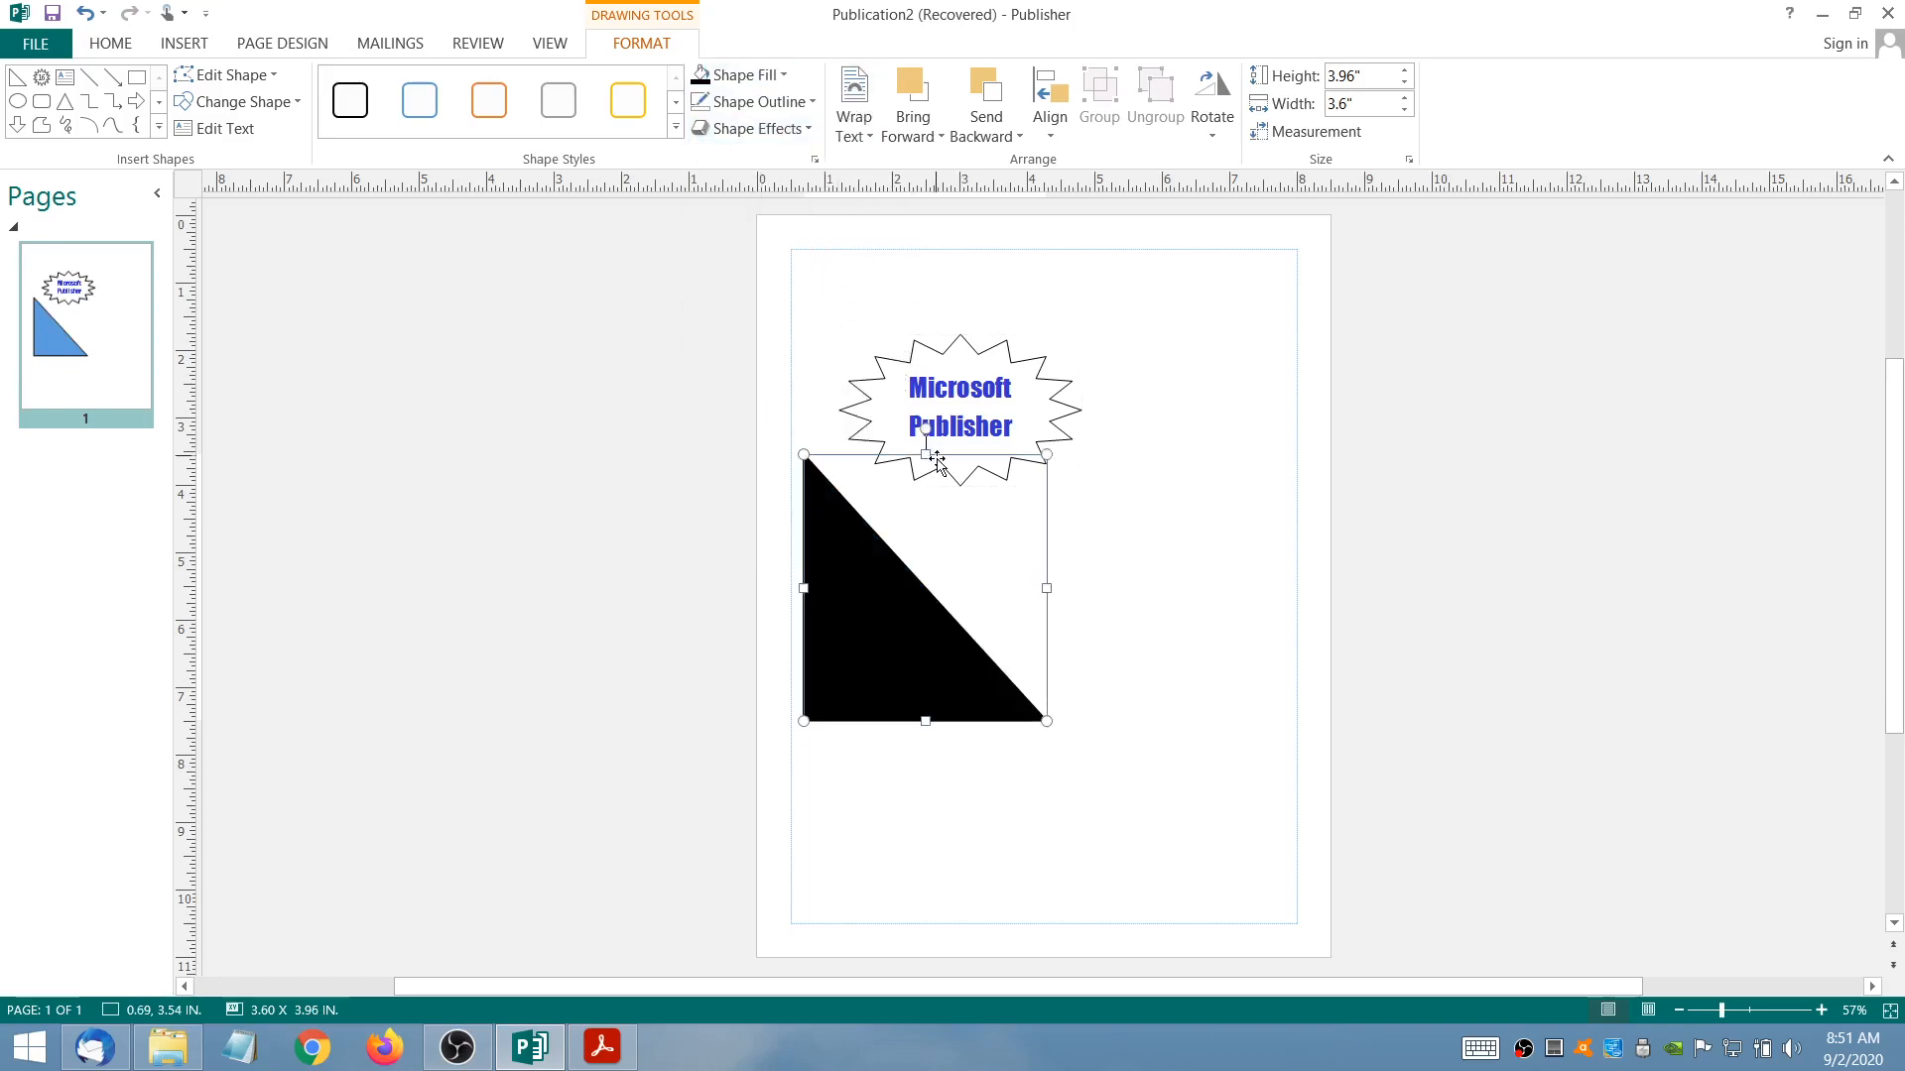
- Rotate the black triangle 90° to the right and move it over the starburst, at about 0.85, 1.46 in
{"action": "left_click_drag", "start_coordinate": [897, 601], "coordinate": [1143, 587]}
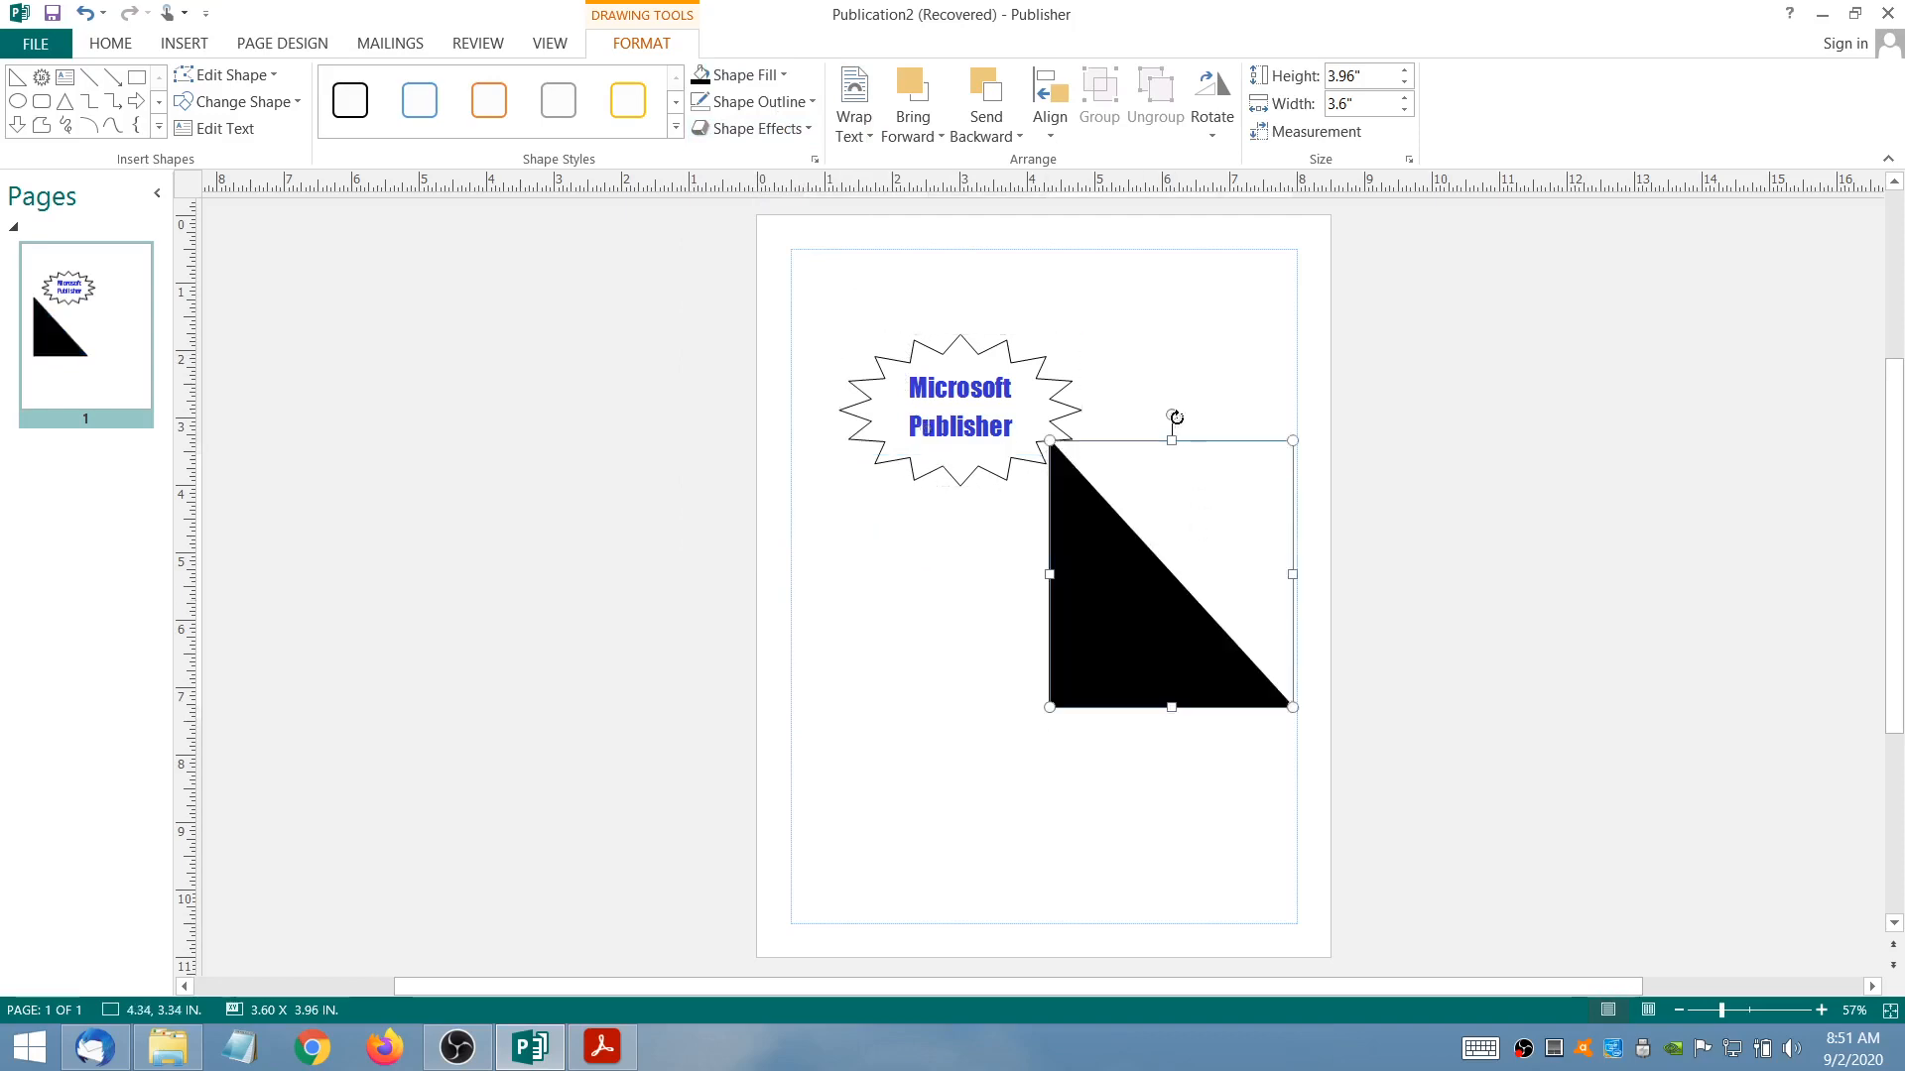
{"action": "left_click_drag", "start_coordinate": [1171, 412], "coordinate": [1365, 586]}
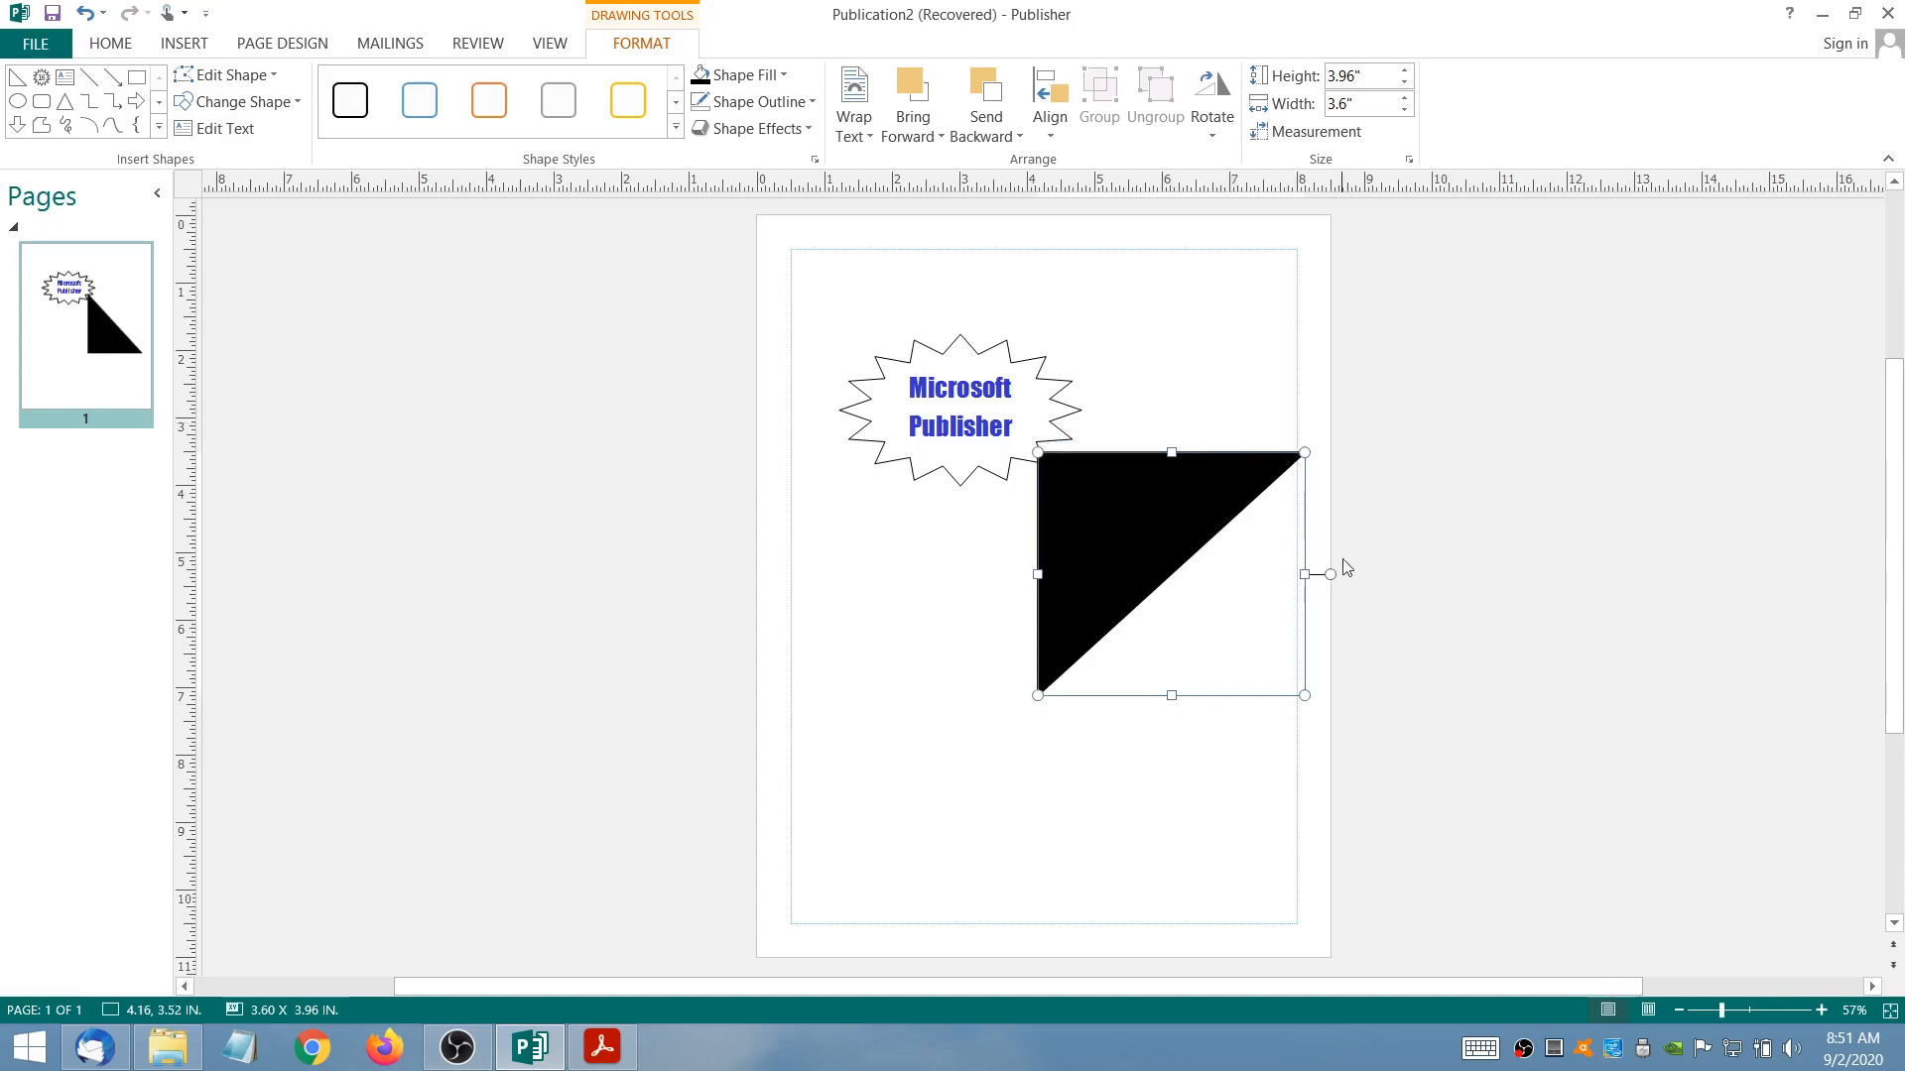
{"action": "left_click_drag", "start_coordinate": [1330, 575], "coordinate": [1169, 387]}
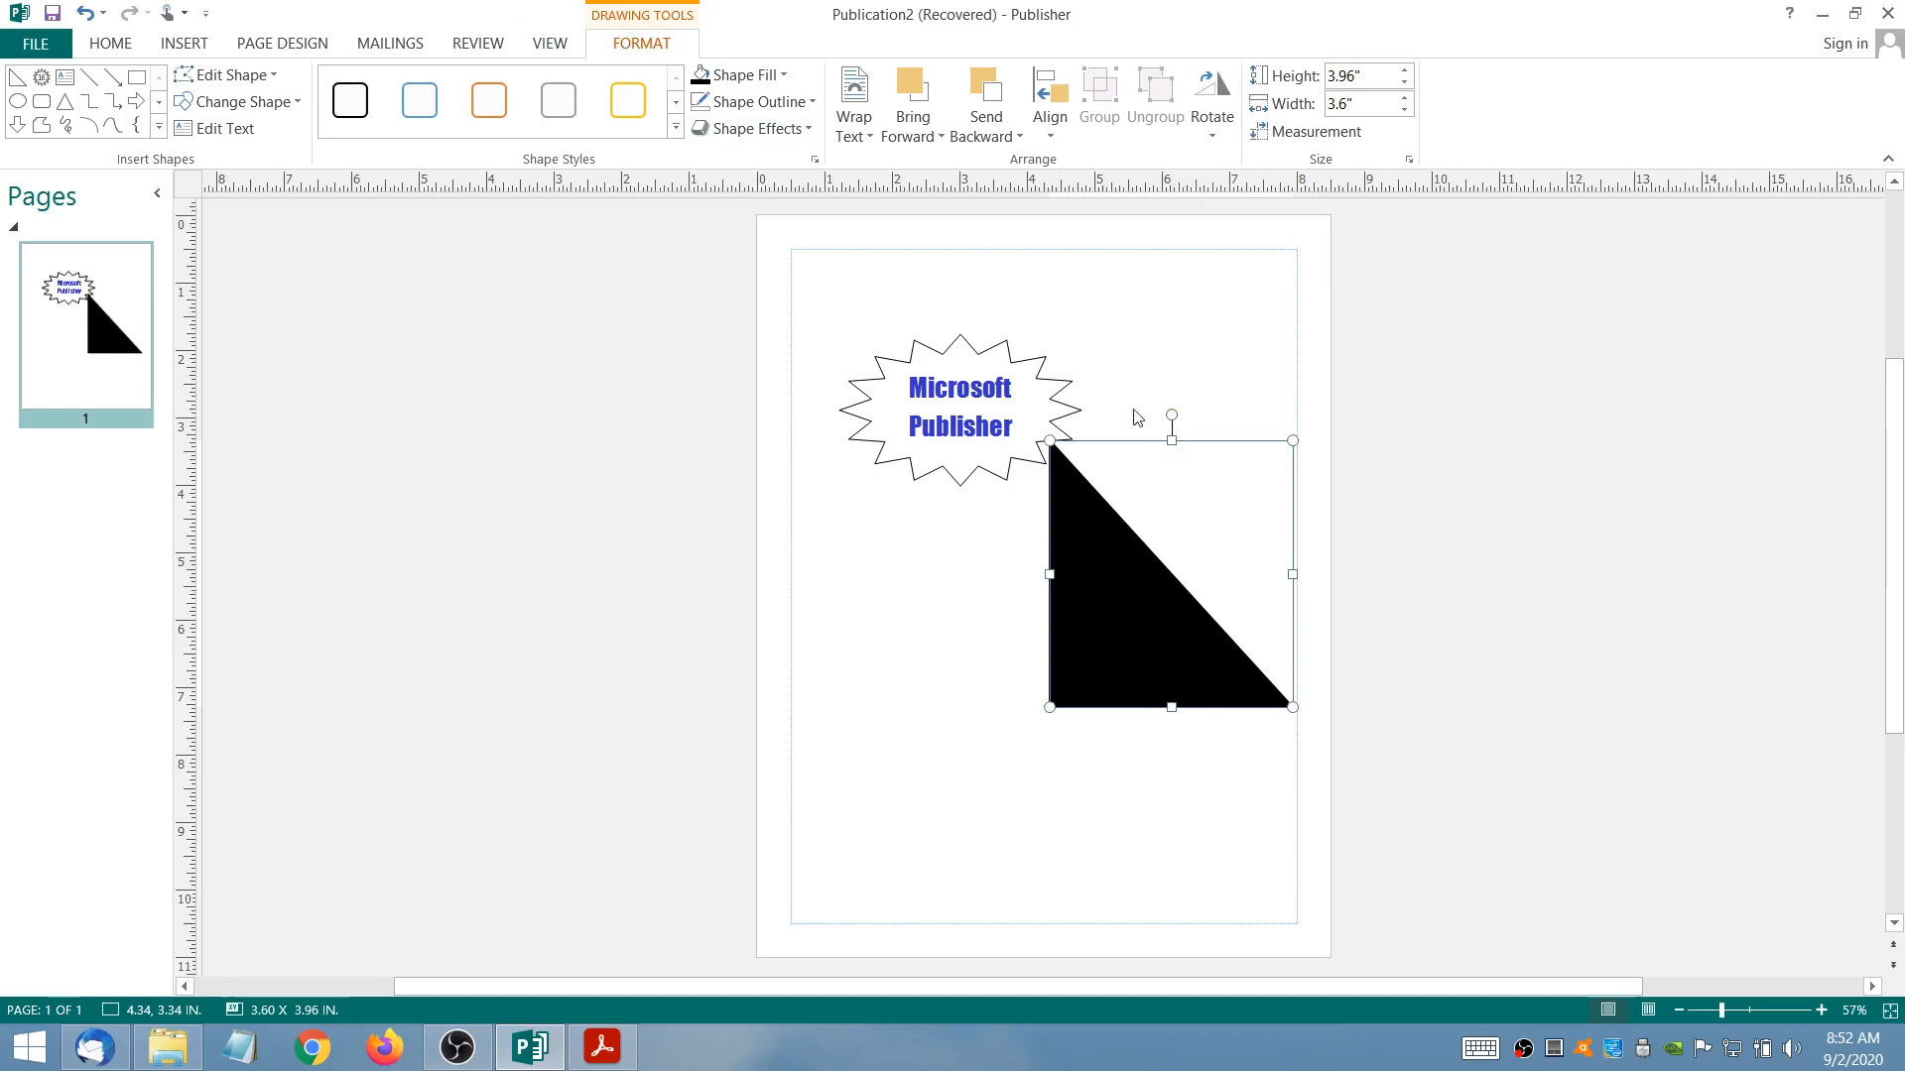
{"action": "left_click", "coordinate": [1207, 128]}
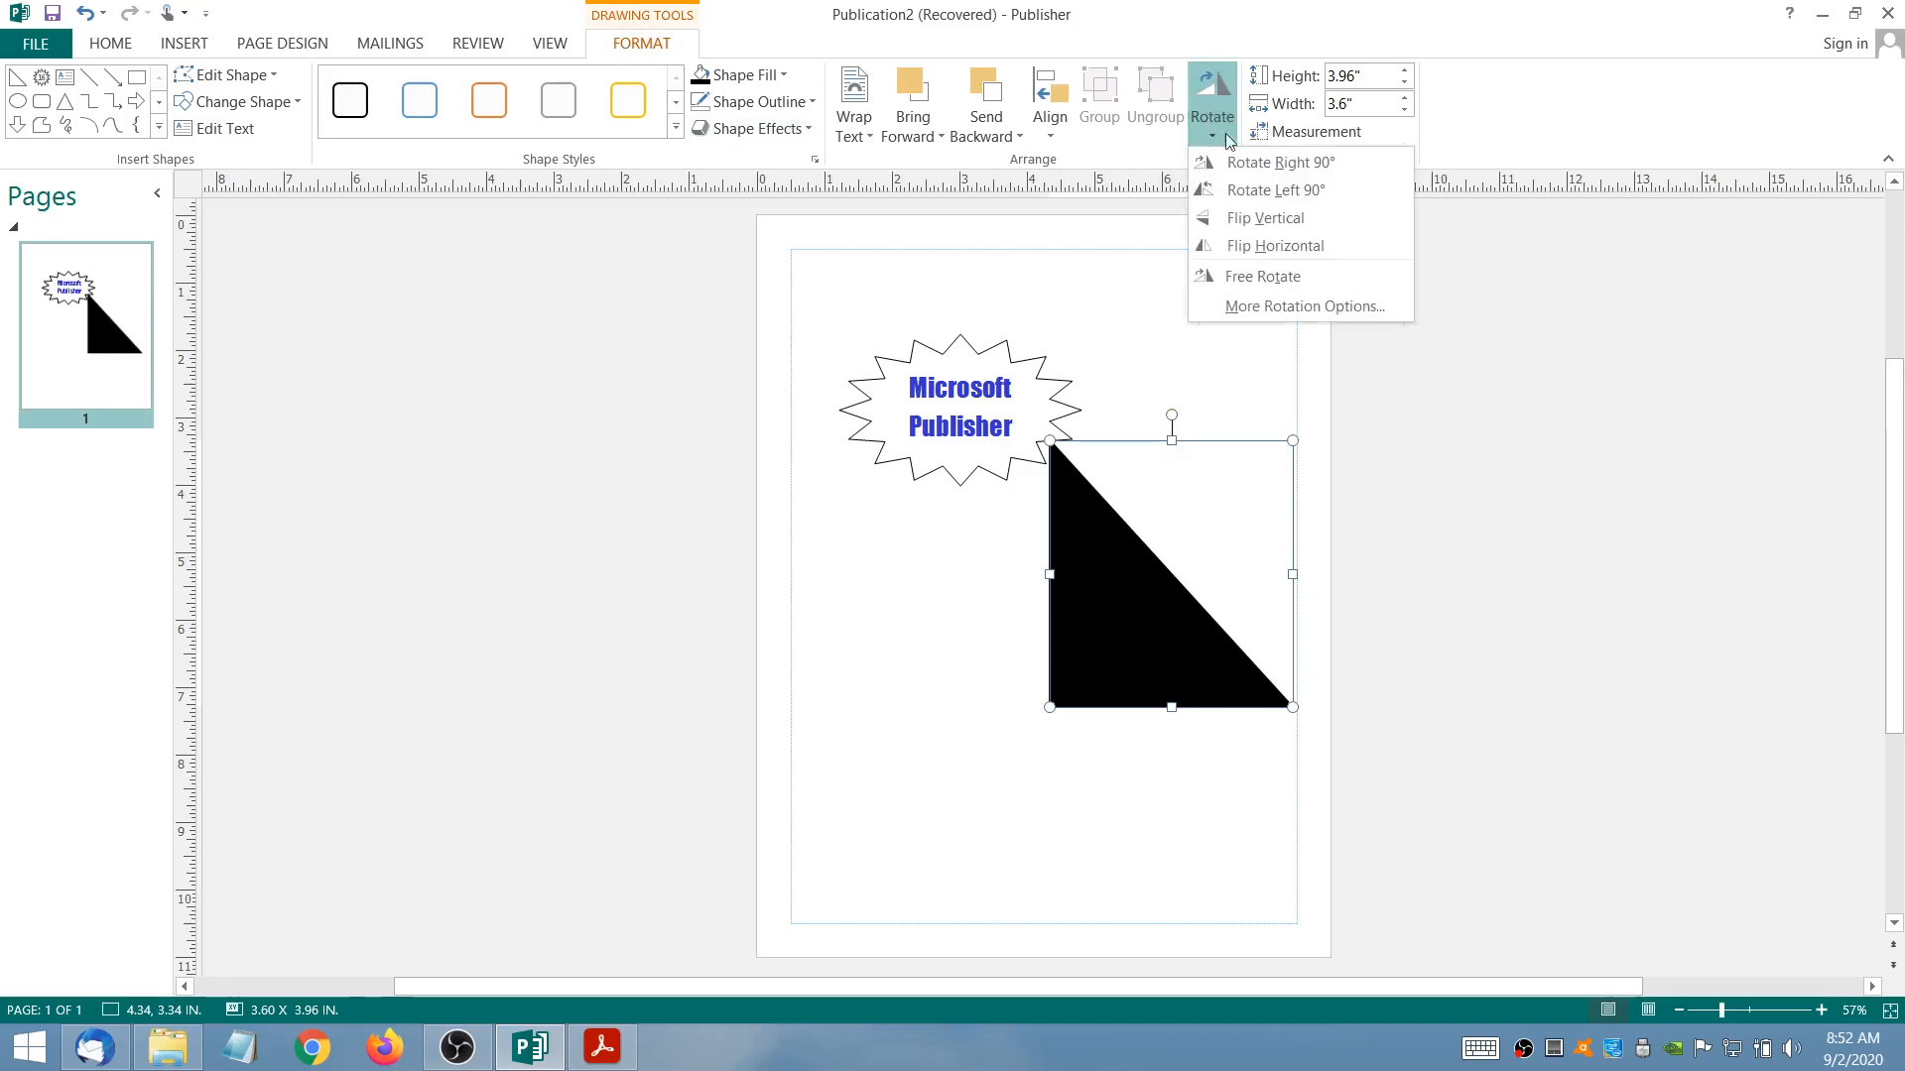
{"action": "left_click", "coordinate": [1246, 165]}
{"action": "left_click_drag", "start_coordinate": [1144, 528], "coordinate": [919, 389]}
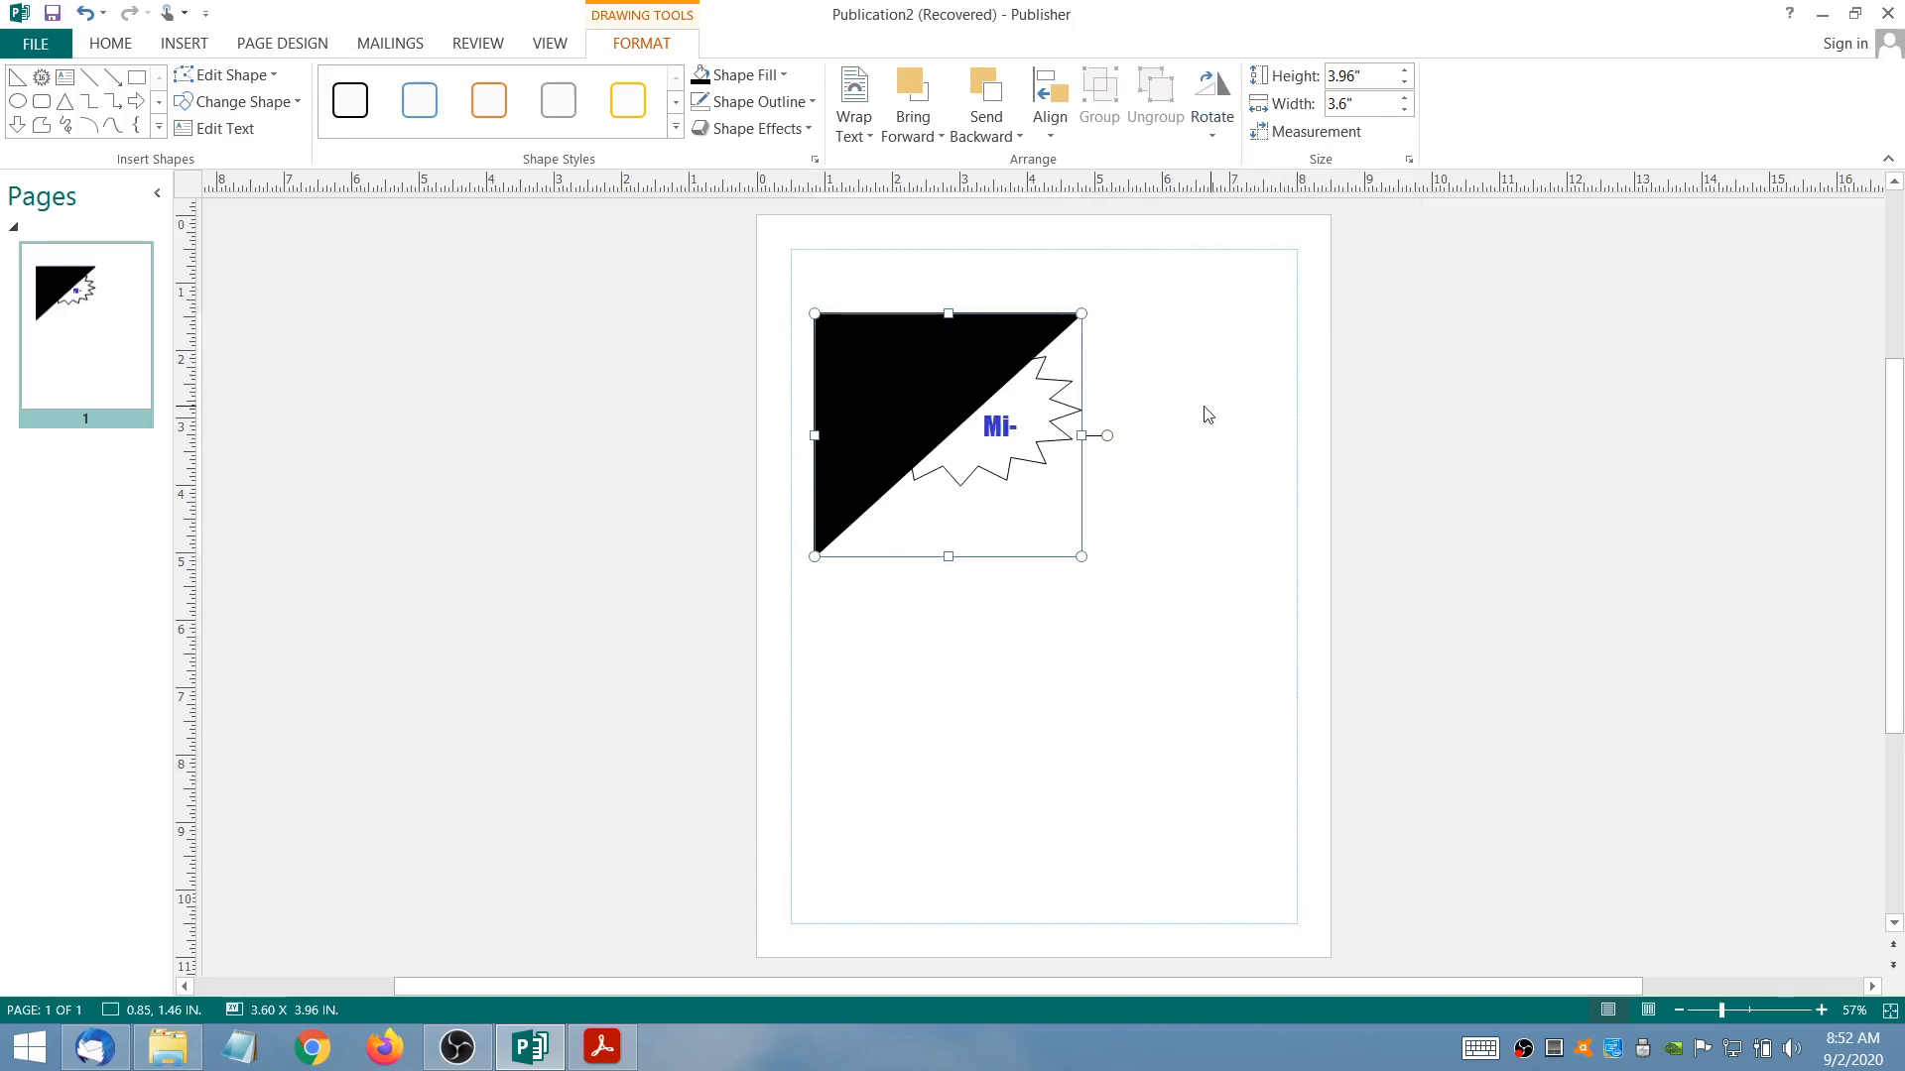
- Following the reference flyer in Adobe Acrobat Reader, send the black triangle to the back and shift the starburst to about 1.25, 2.09 in
{"action": "left_click", "coordinate": [583, 1046]}
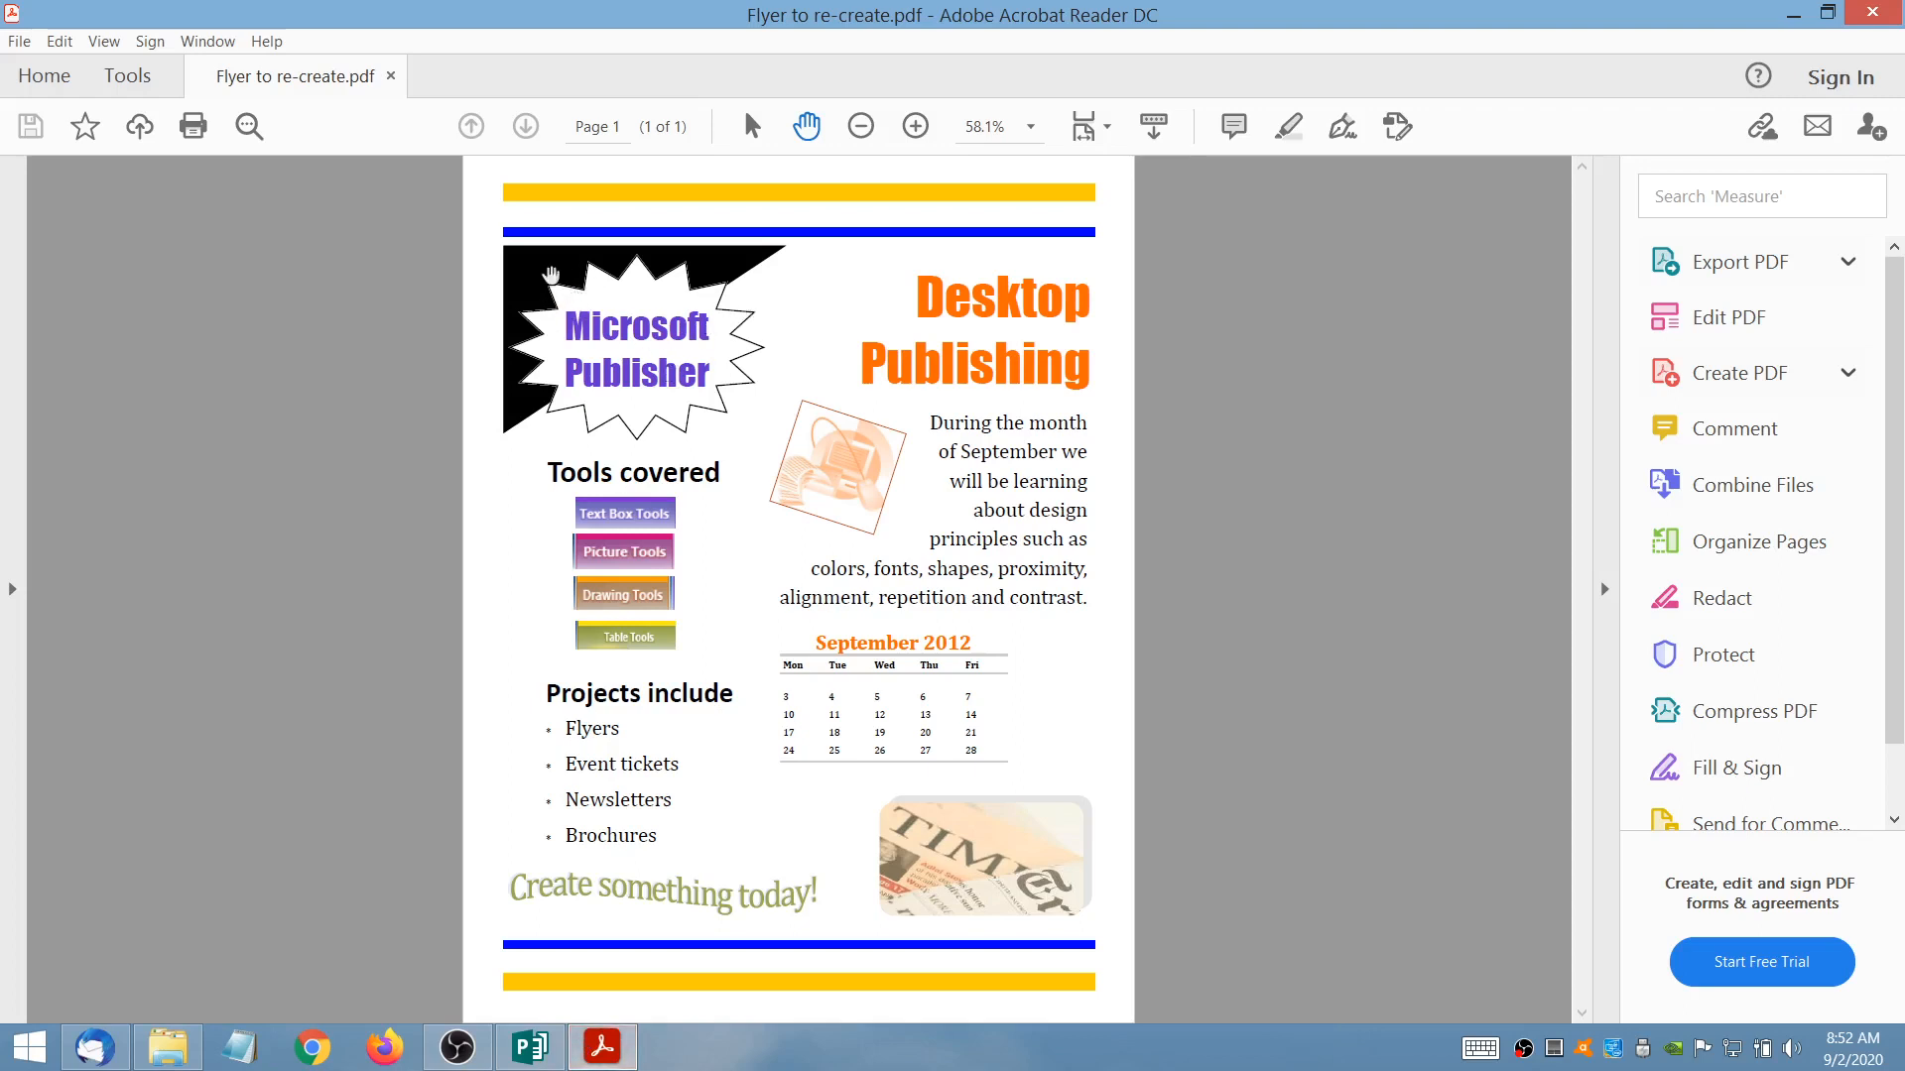
{"action": "left_click", "coordinate": [541, 1049]}
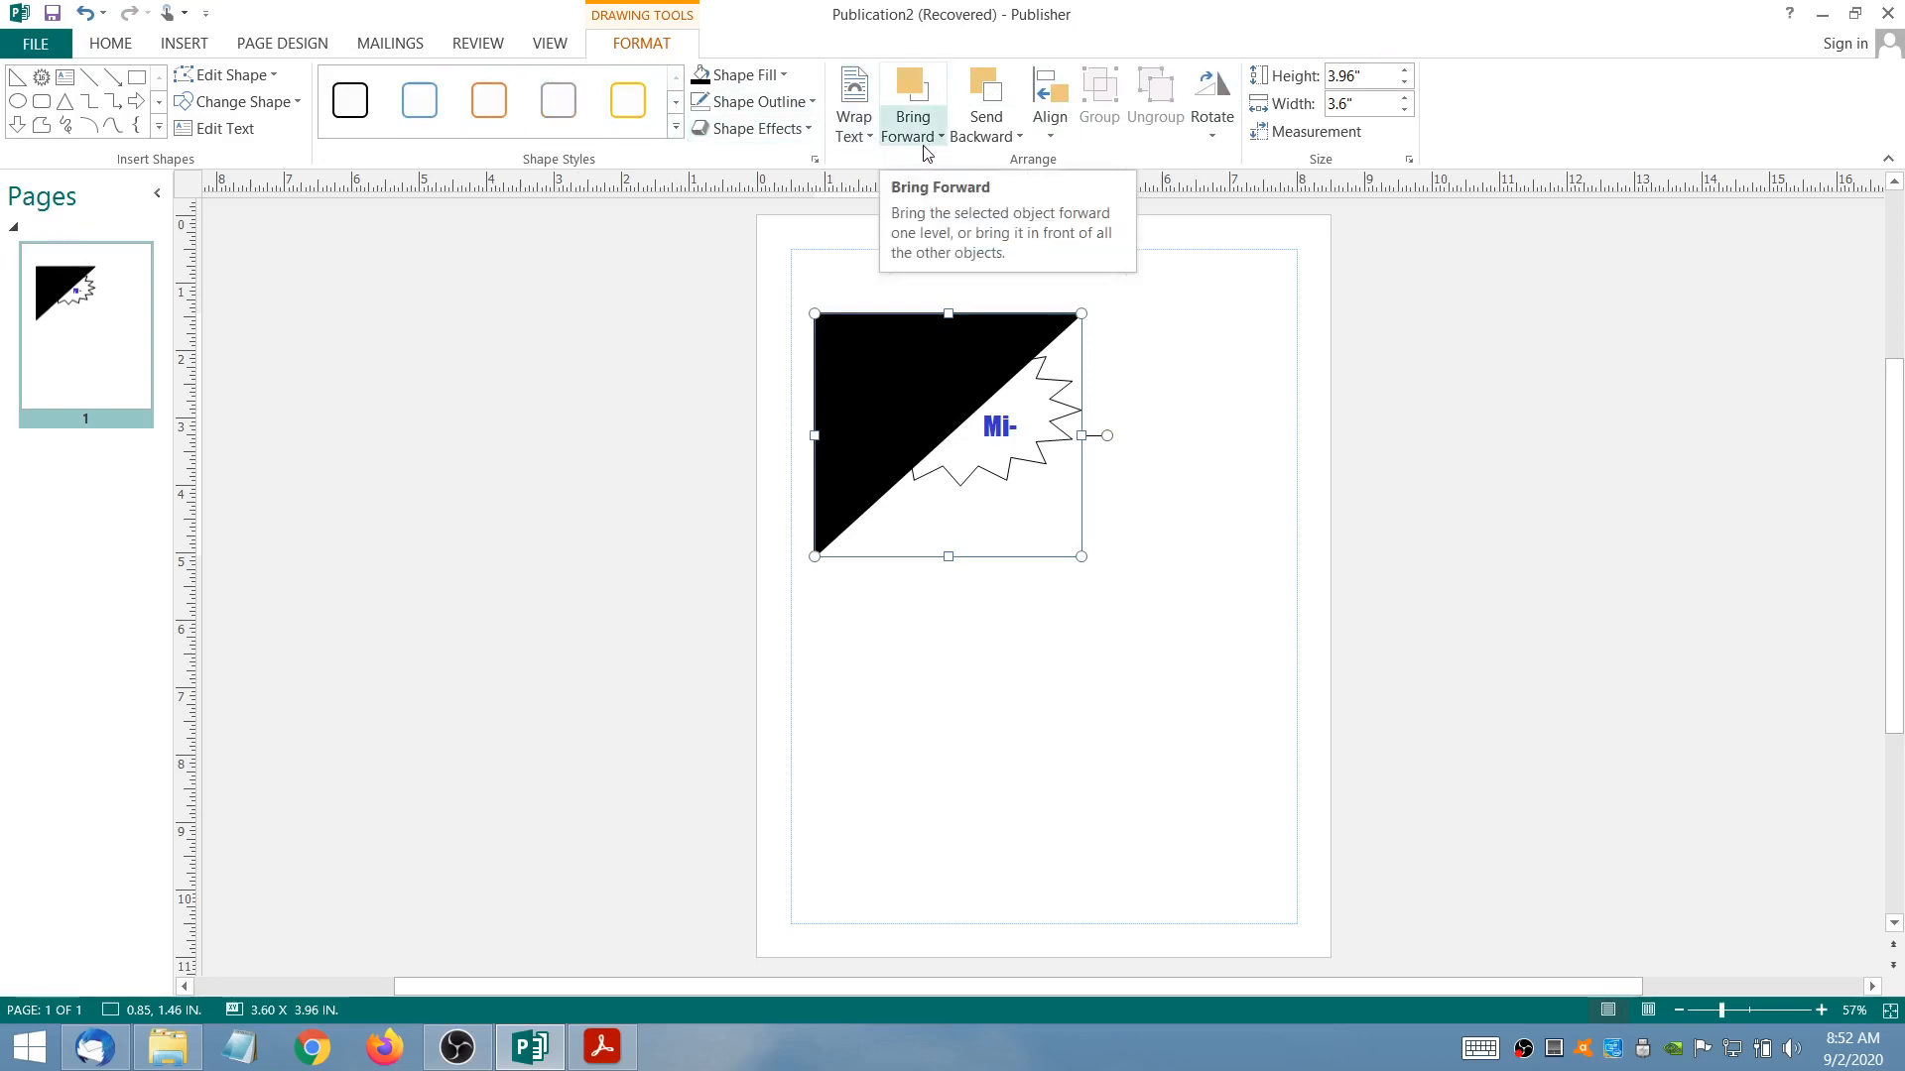
{"action": "left_click", "coordinate": [972, 131]}
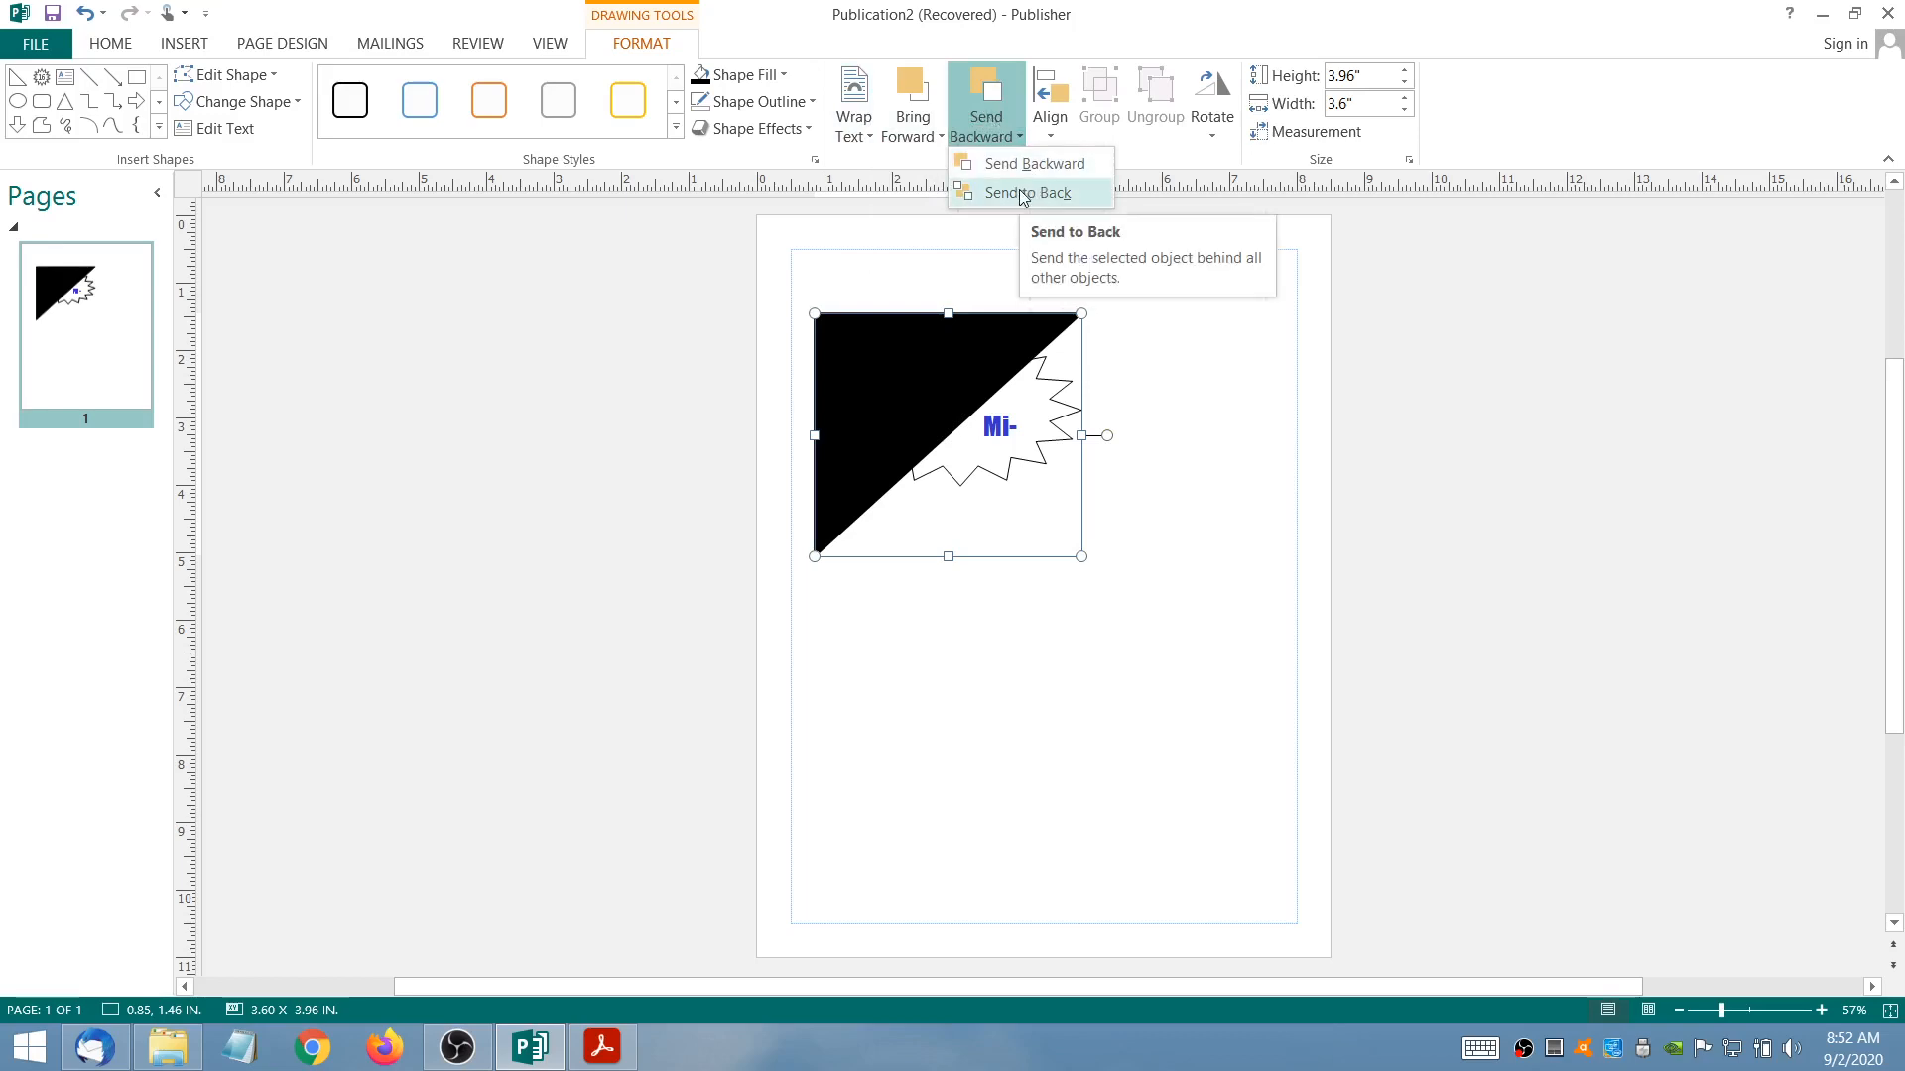
{"action": "left_click", "coordinate": [1017, 193]}
{"action": "left_click", "coordinate": [988, 139]}
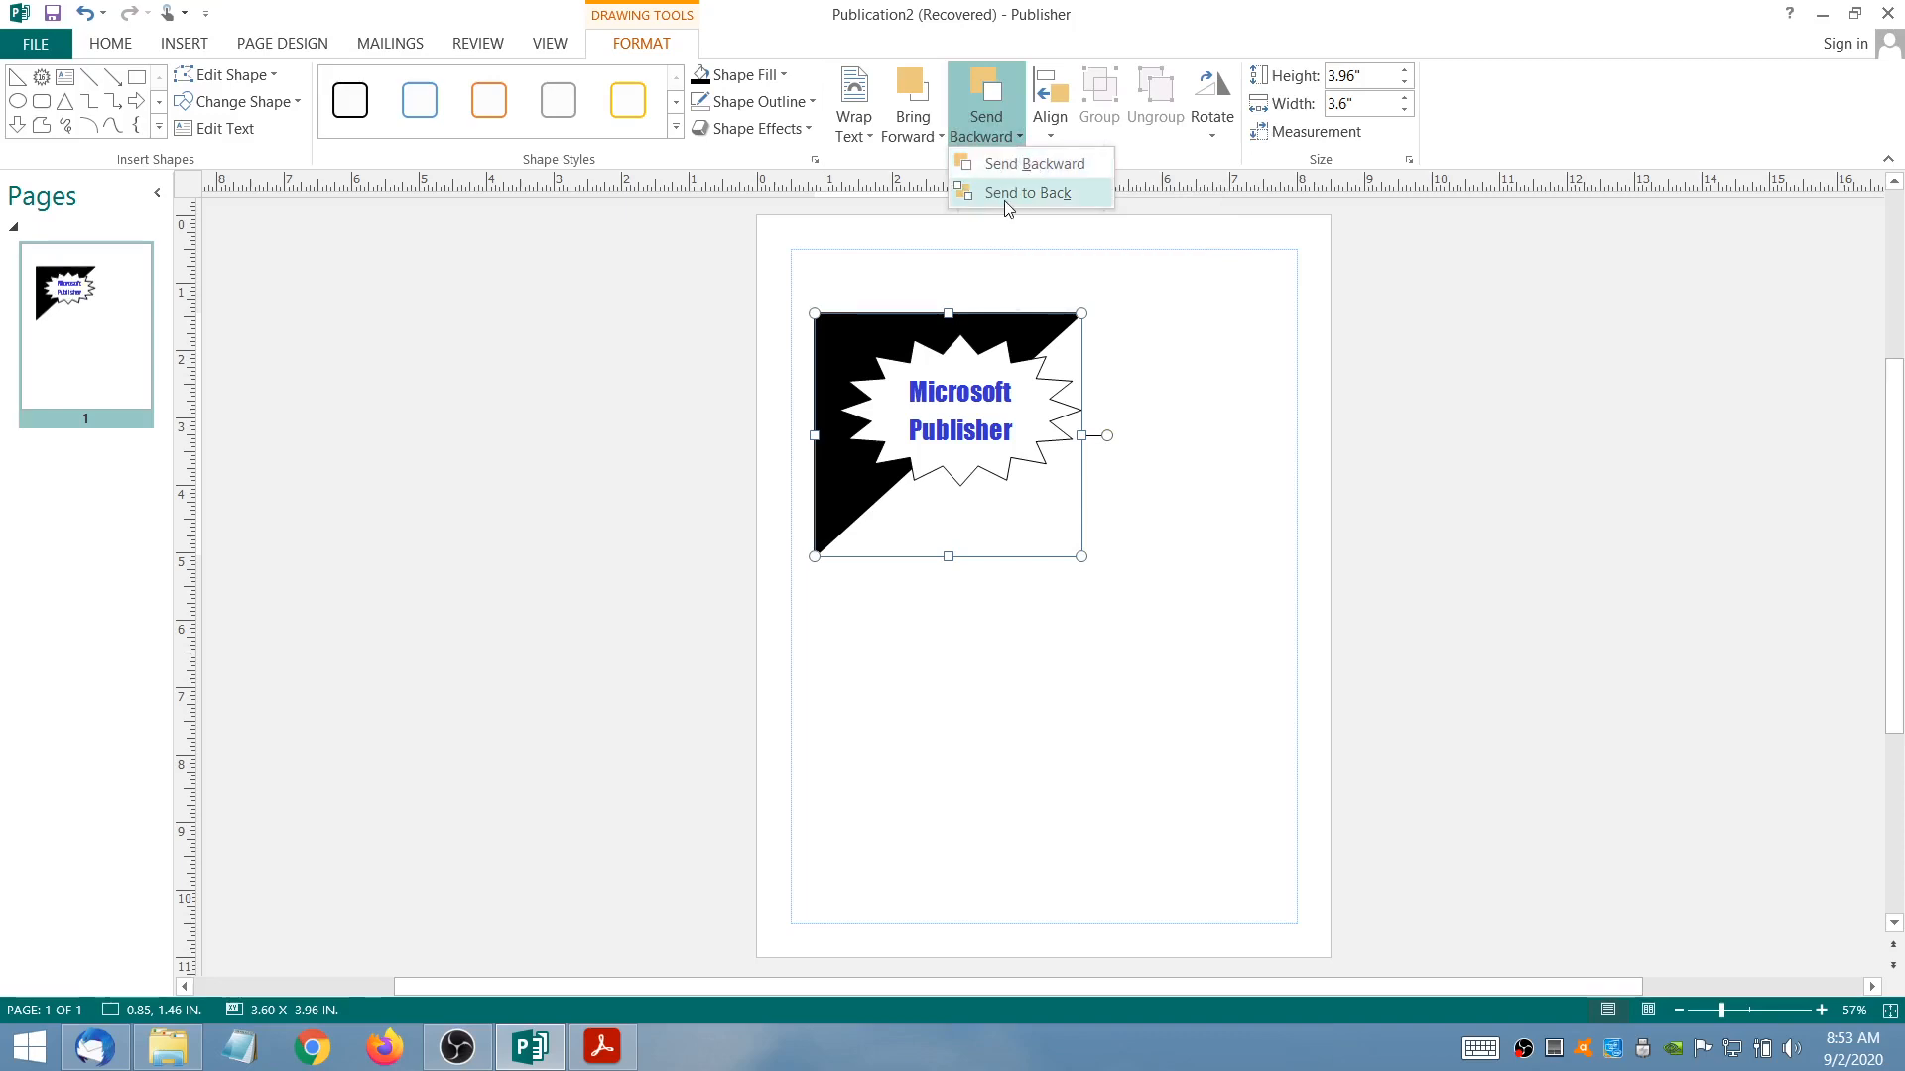
{"action": "left_click", "coordinate": [838, 358]}
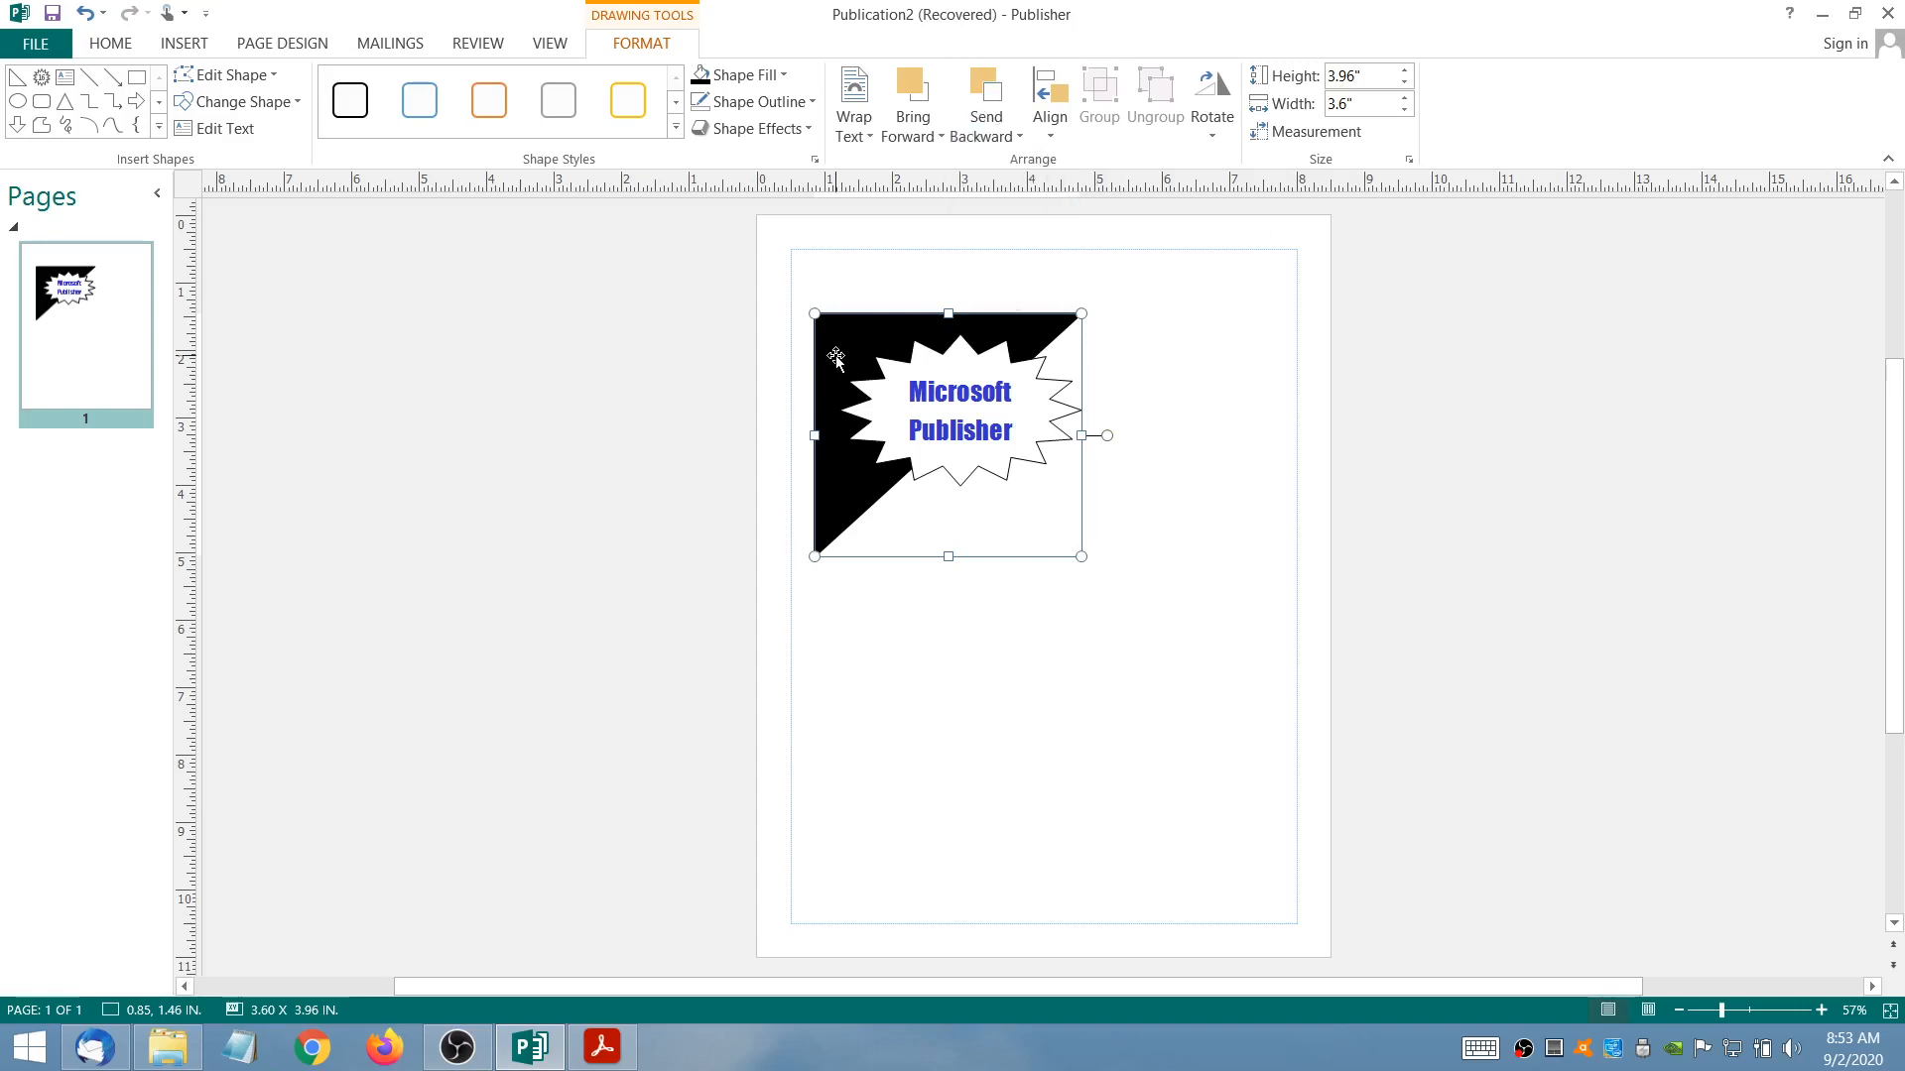
{"action": "left_click_drag", "start_coordinate": [1056, 403], "coordinate": [1059, 425]}
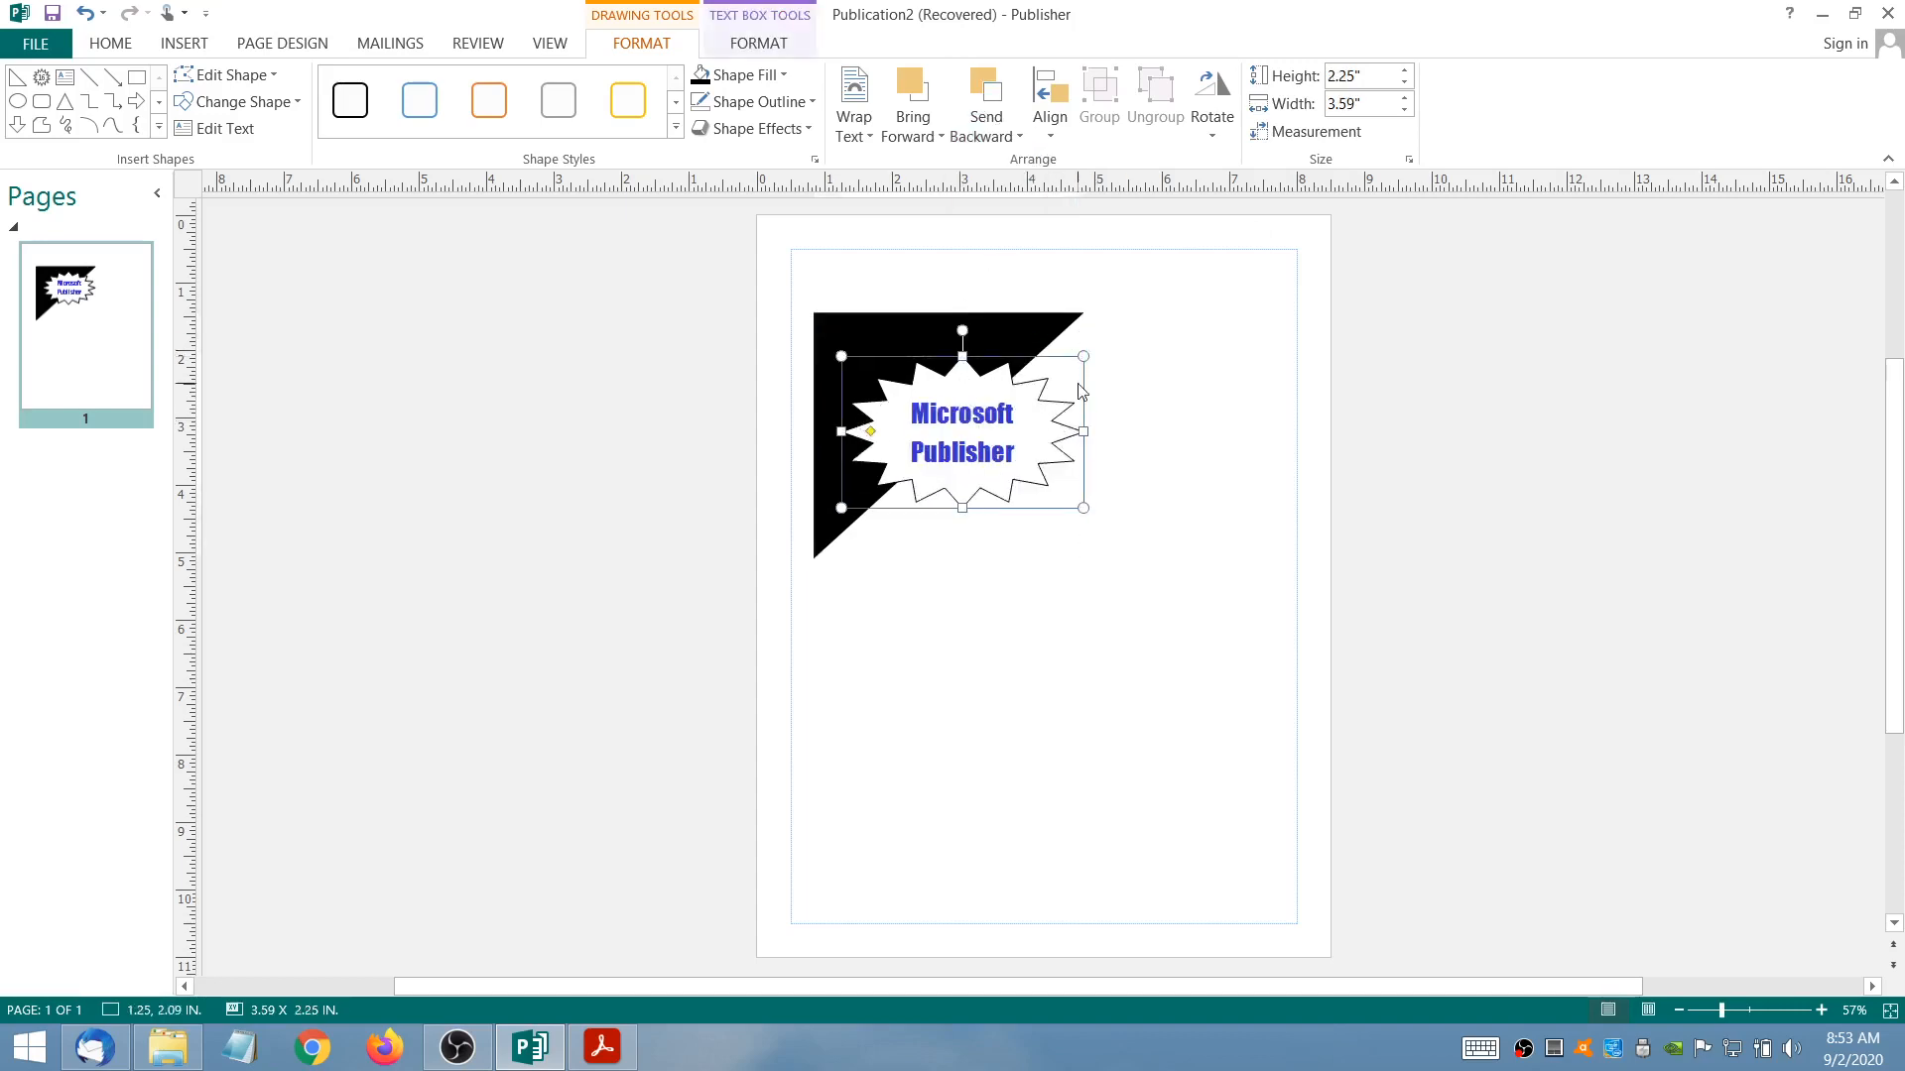
- Enlarge the starburst to about 3.88 × 2.65 in at about 0.93, 1.81 in, comparing it with the reference flyer in Adobe Acrobat Reader
{"action": "left_click_drag", "start_coordinate": [1083, 356], "coordinate": [1046, 397]}
{"action": "left_click", "coordinate": [1141, 362]}
{"action": "left_click", "coordinate": [590, 1043]}
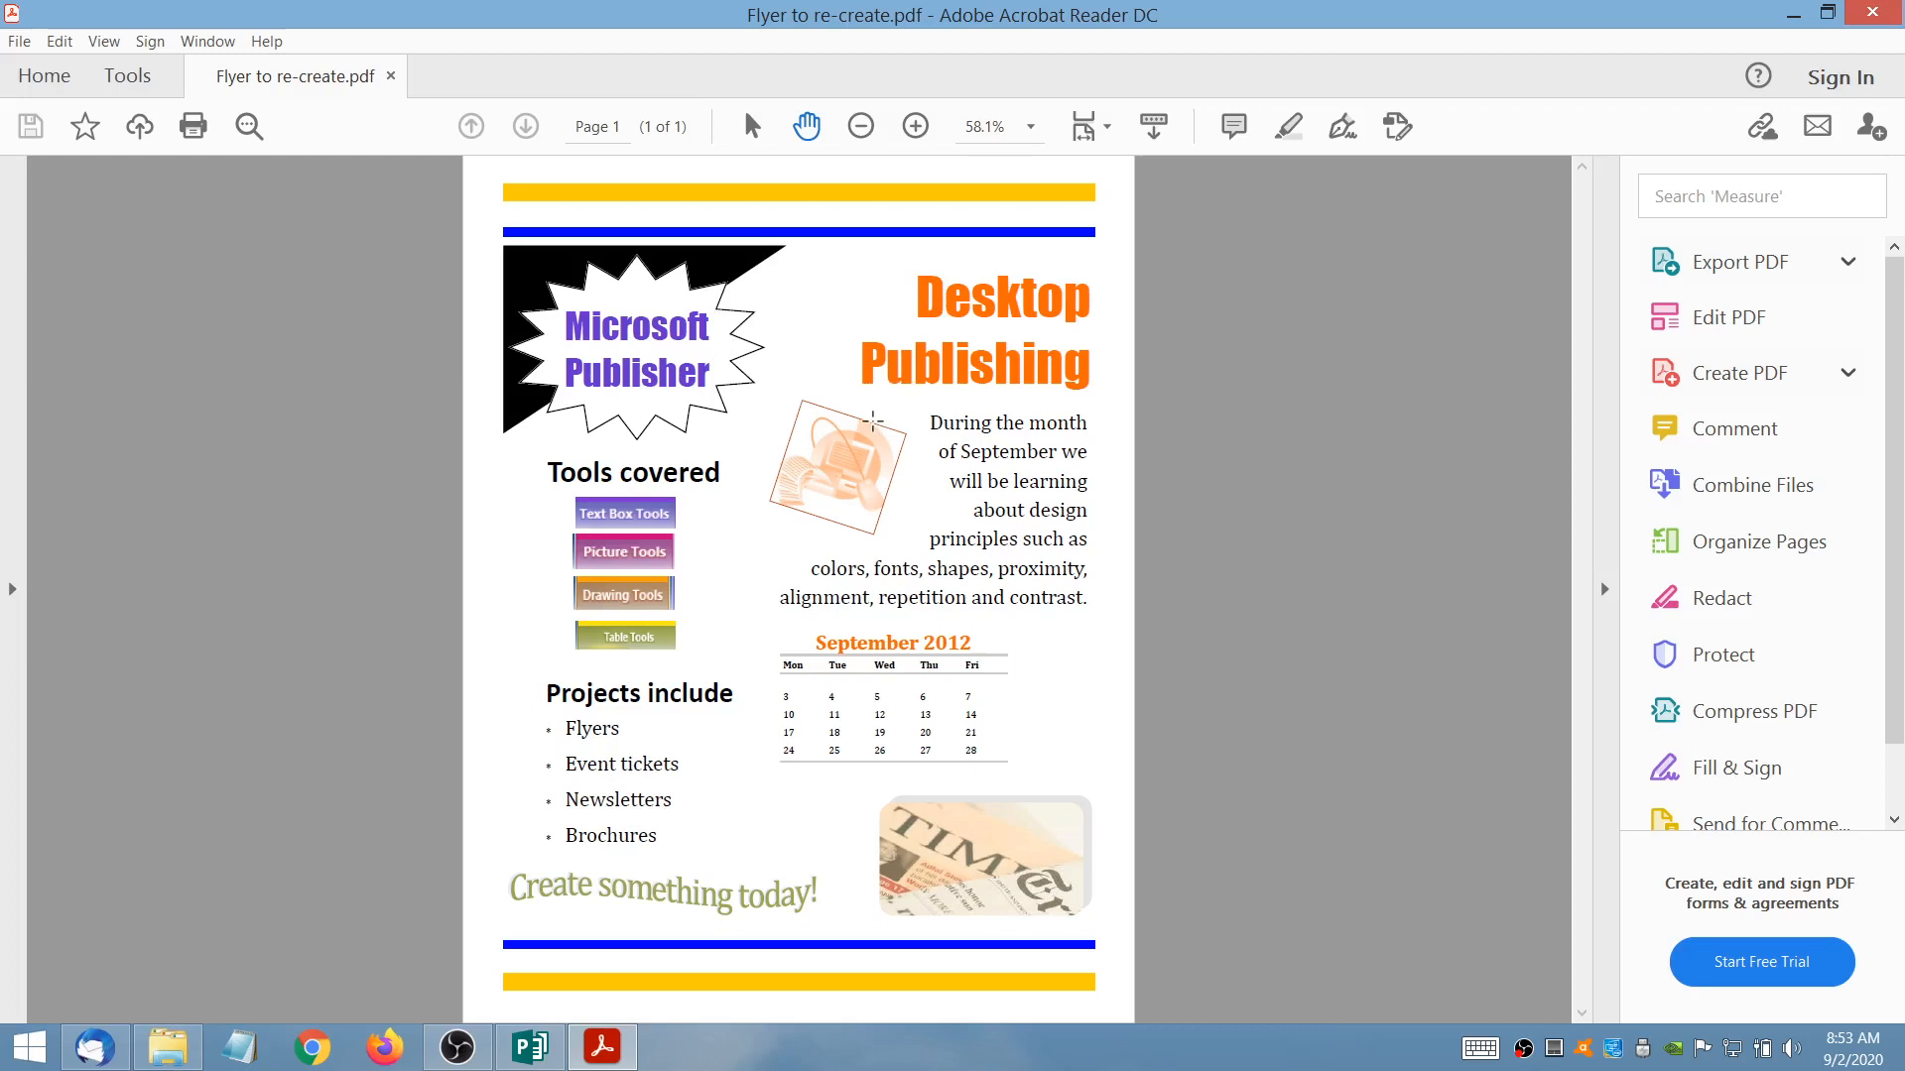
{"action": "mouse_move", "coordinate": [536, 1044]}
{"action": "left_click", "coordinate": [466, 893]}
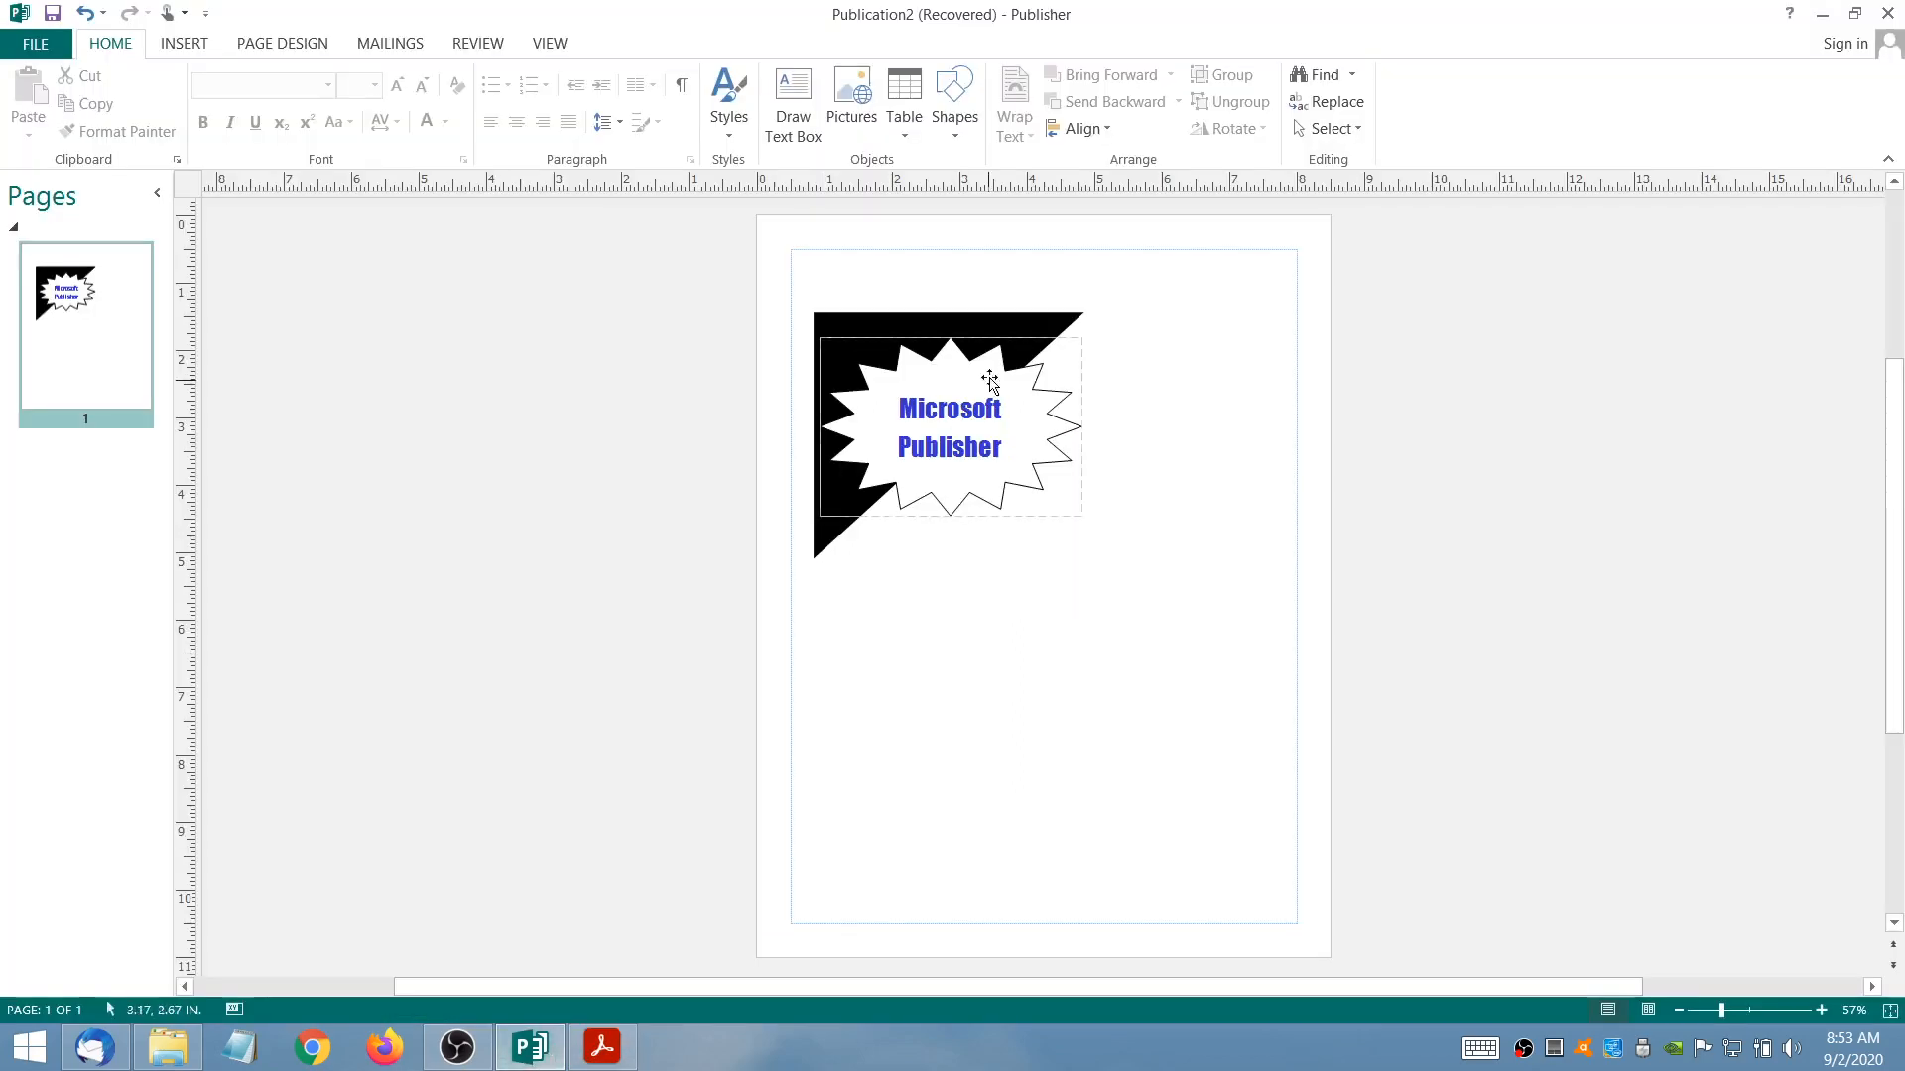
{"action": "left_click", "coordinate": [1031, 378]}
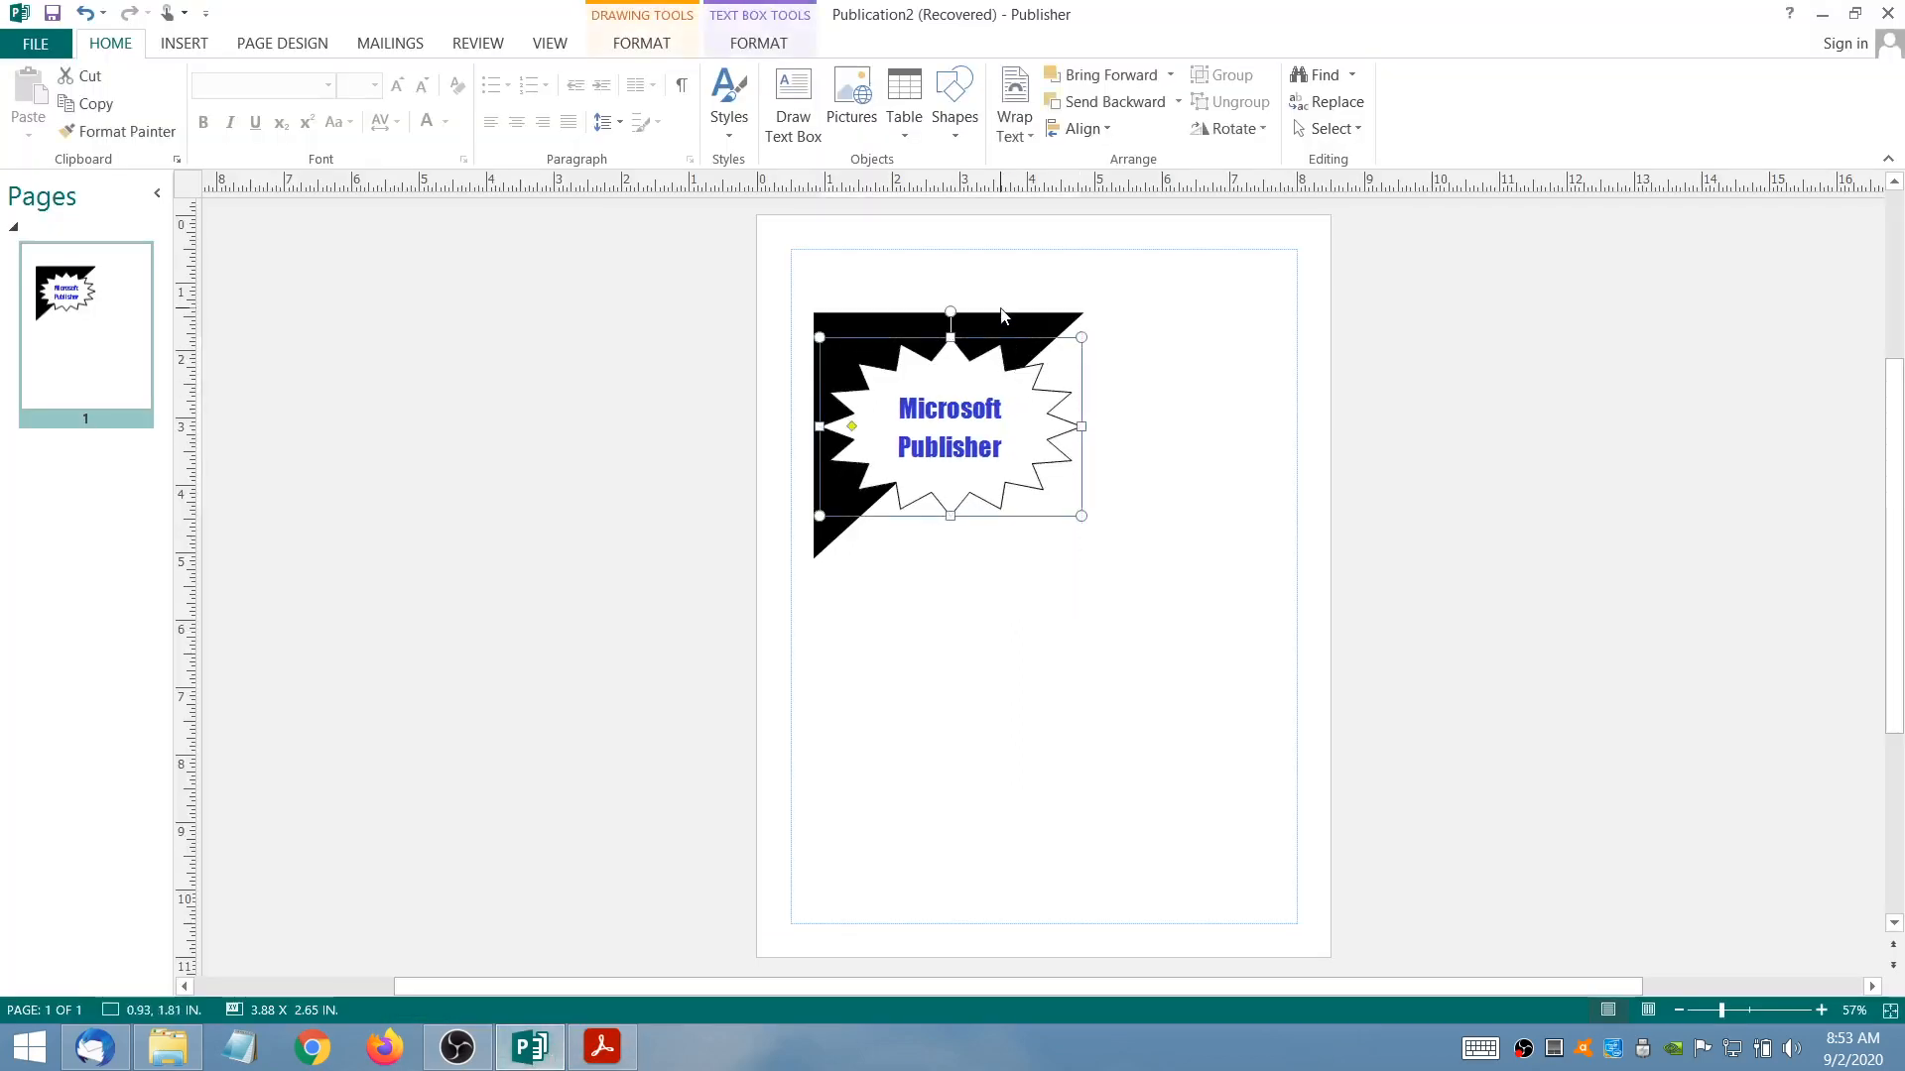
{"action": "left_click", "coordinate": [580, 315]}
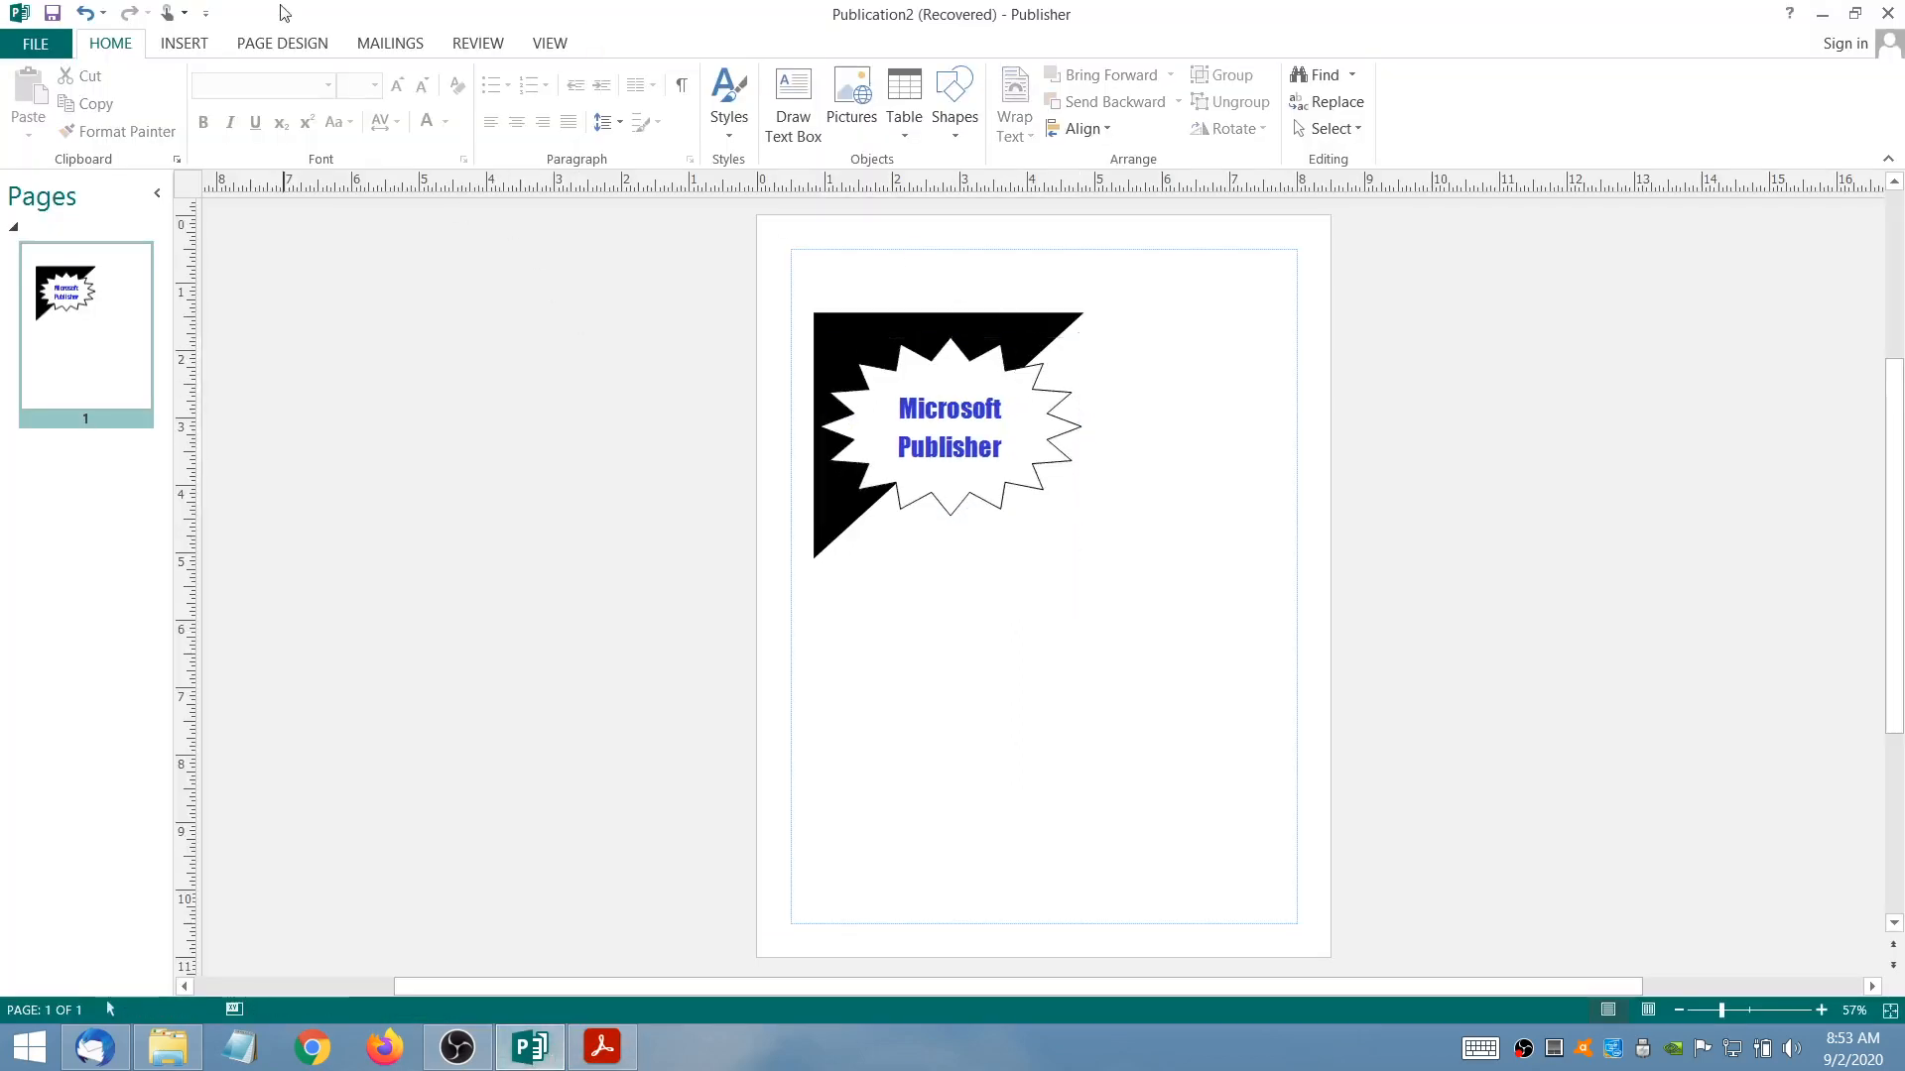
- Insert the Emphasis accent with double orange and blue bars from the Borders & Accents gallery
{"action": "left_click", "coordinate": [210, 44]}
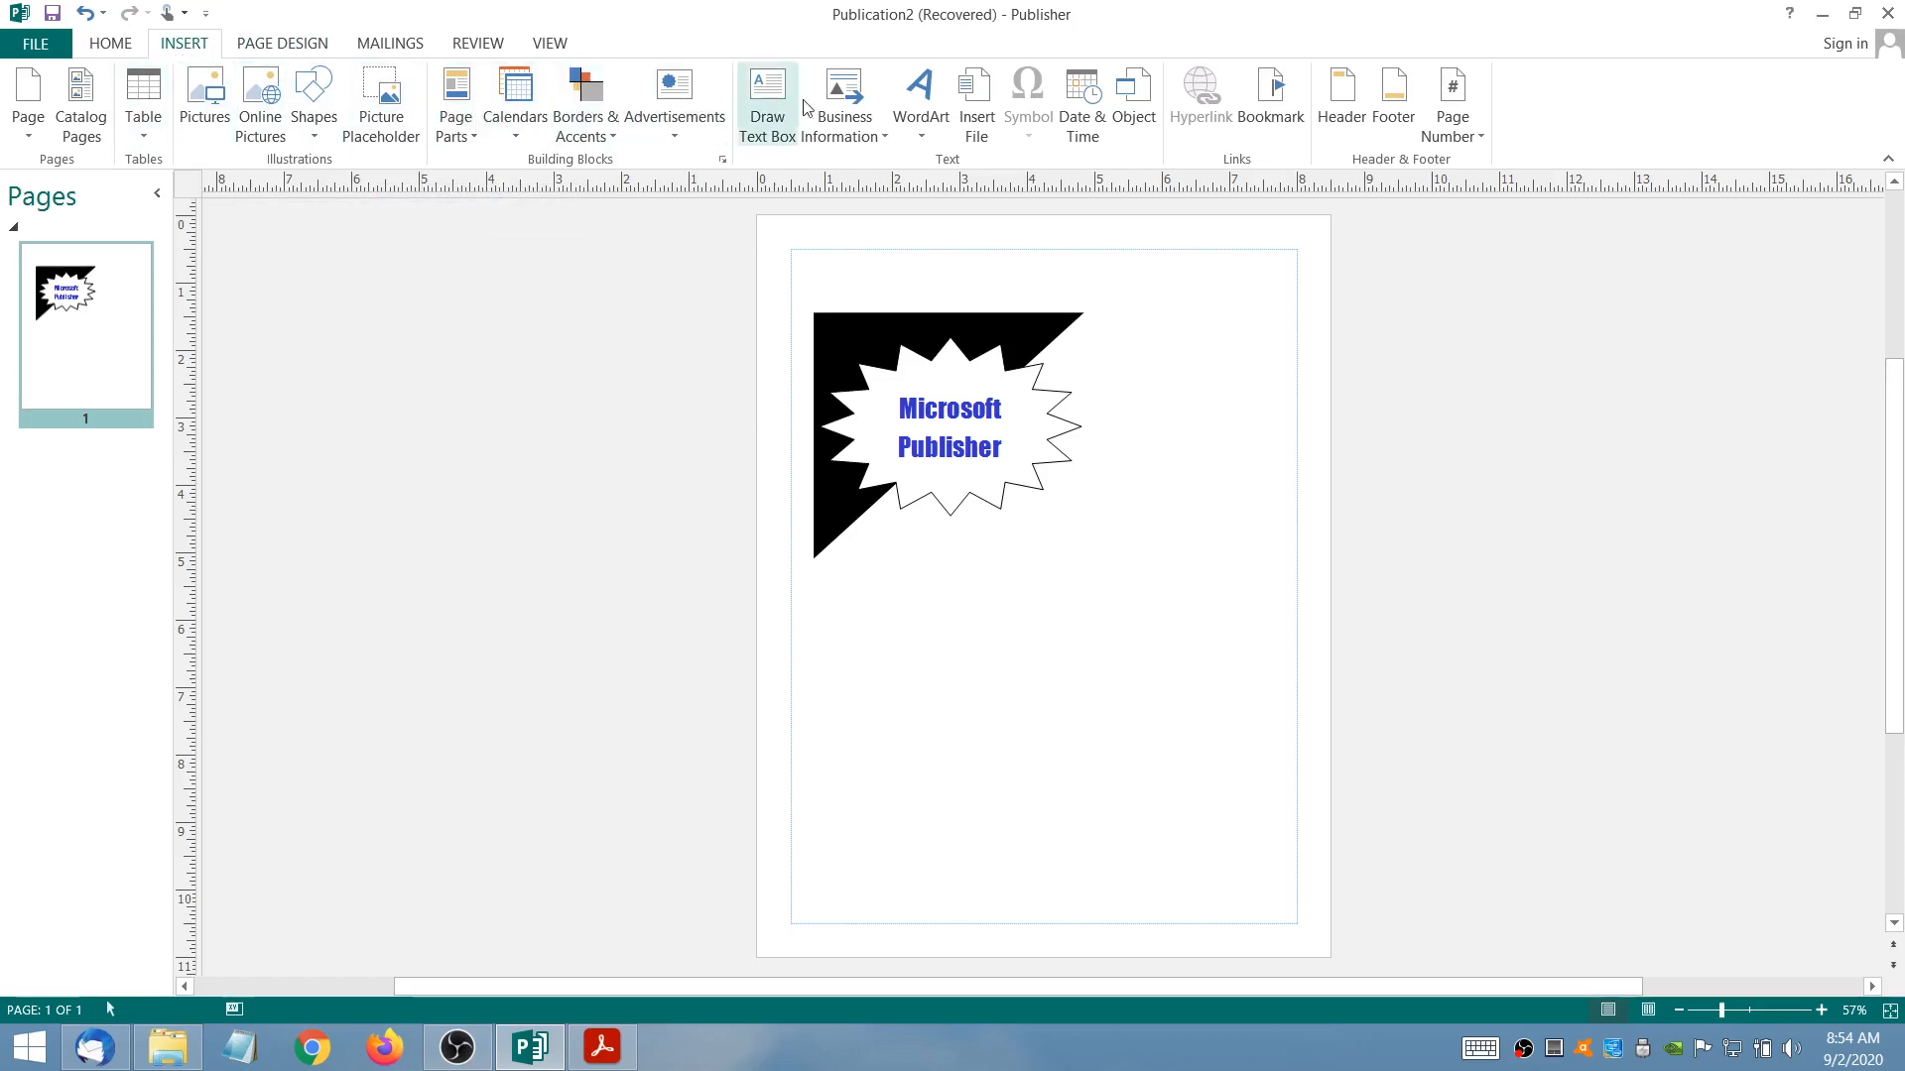
{"action": "left_click", "coordinate": [591, 120]}
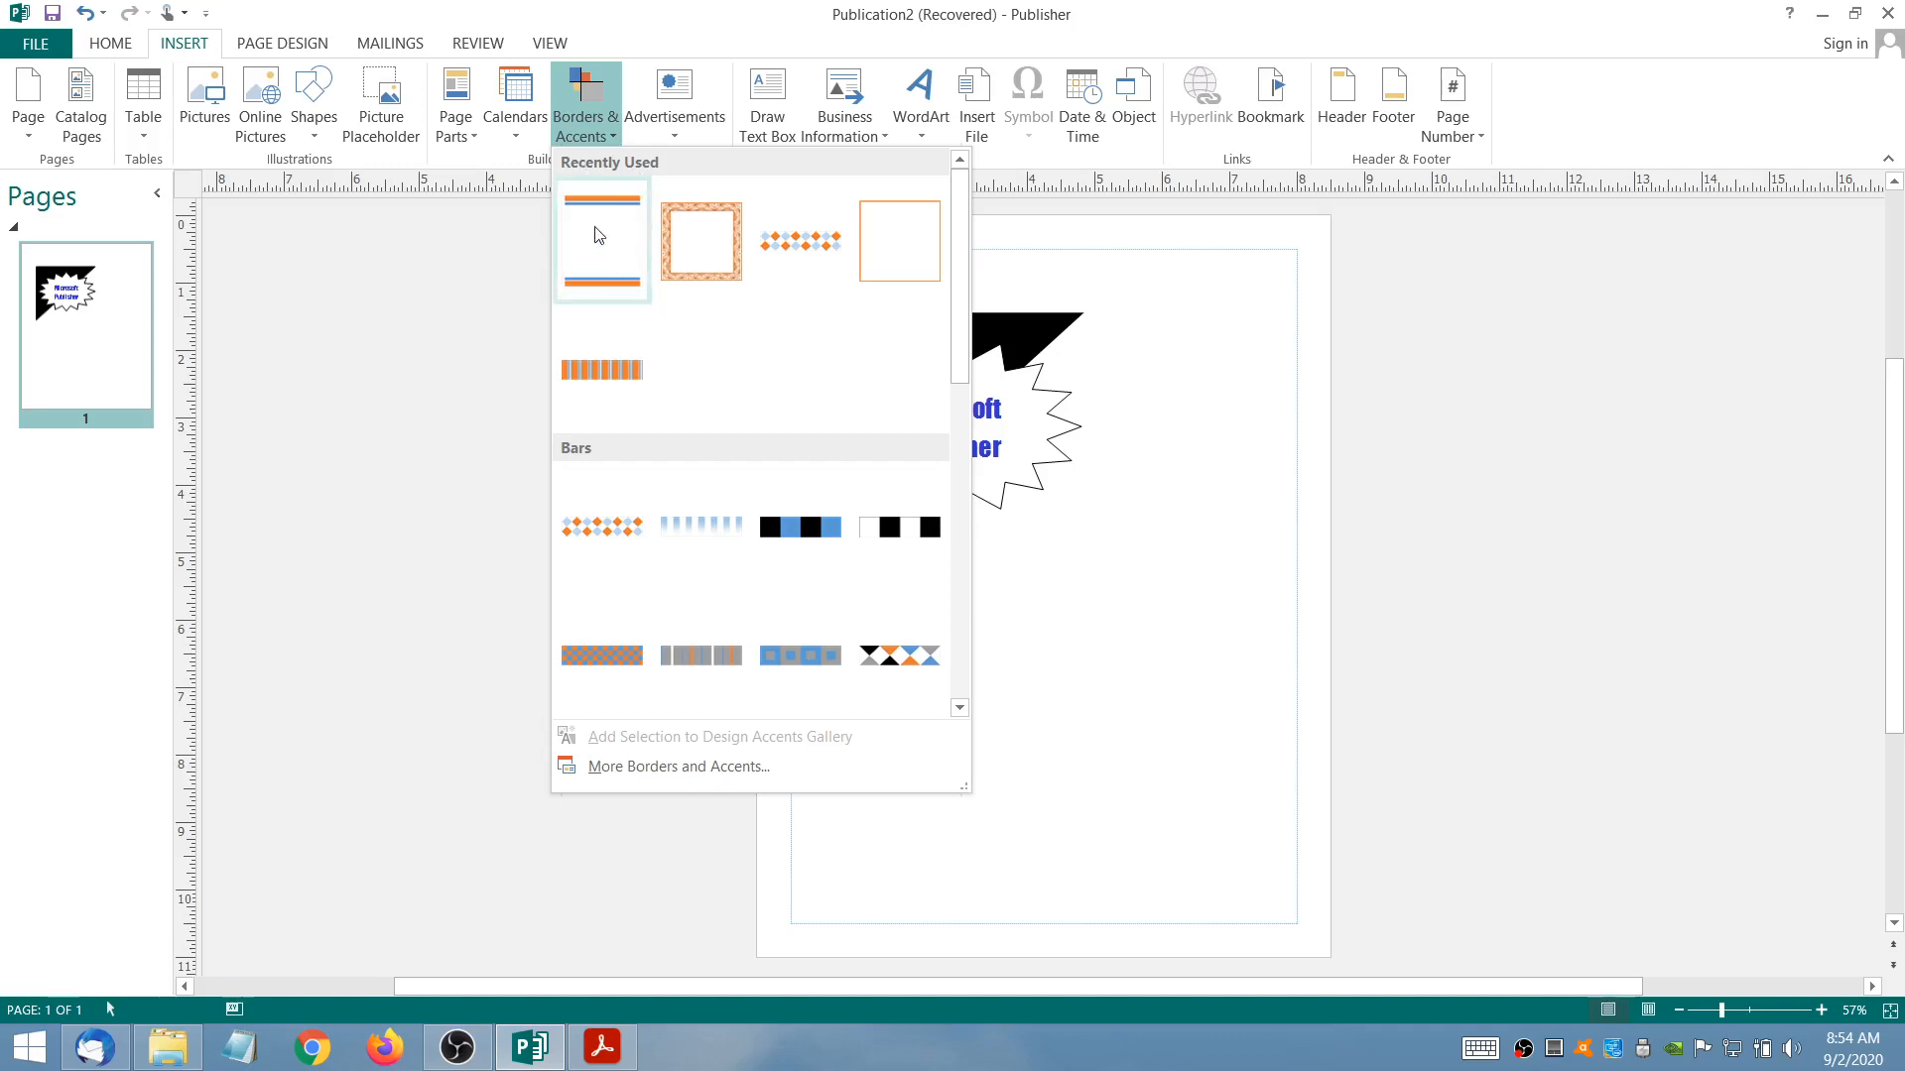
{"action": "scroll", "coordinate": [770, 357], "scroll_direction": "down", "scroll_amount": 3}
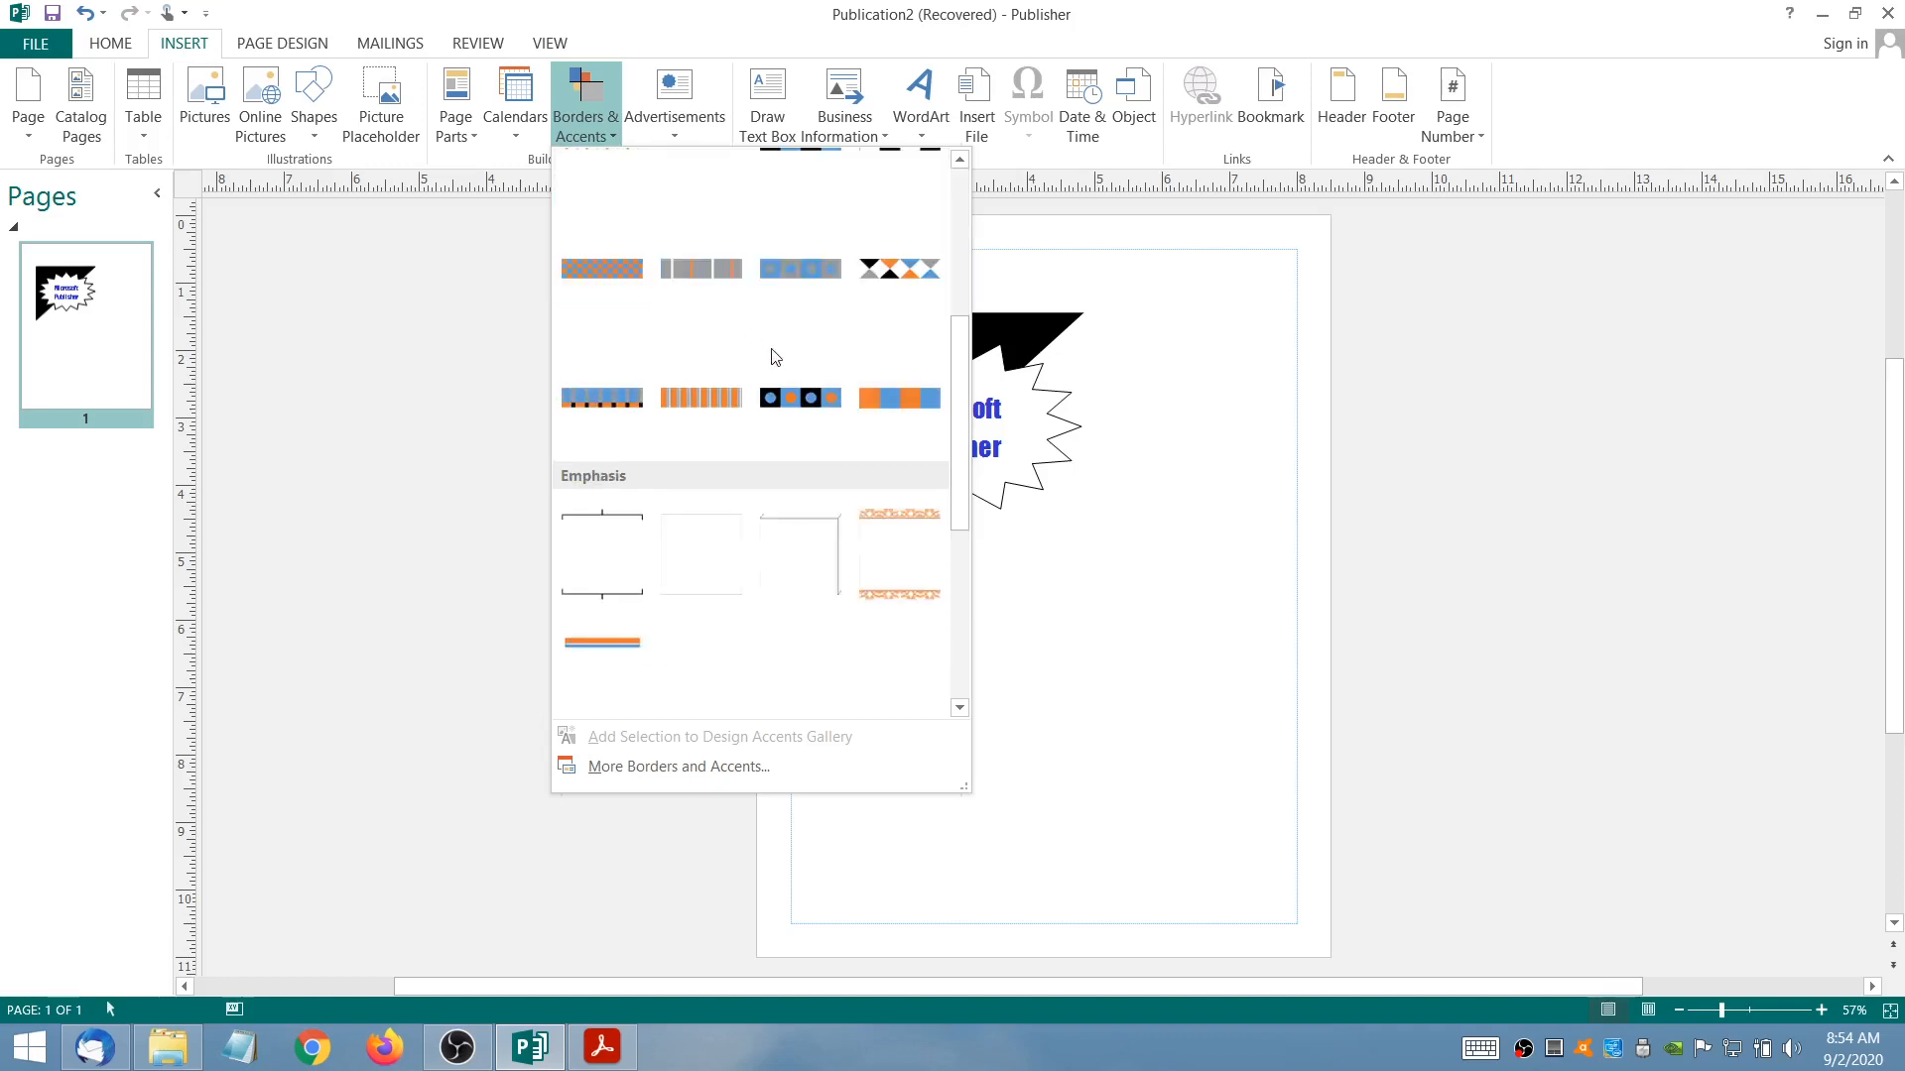
{"action": "scroll", "coordinate": [838, 378], "scroll_direction": "down", "scroll_amount": 2}
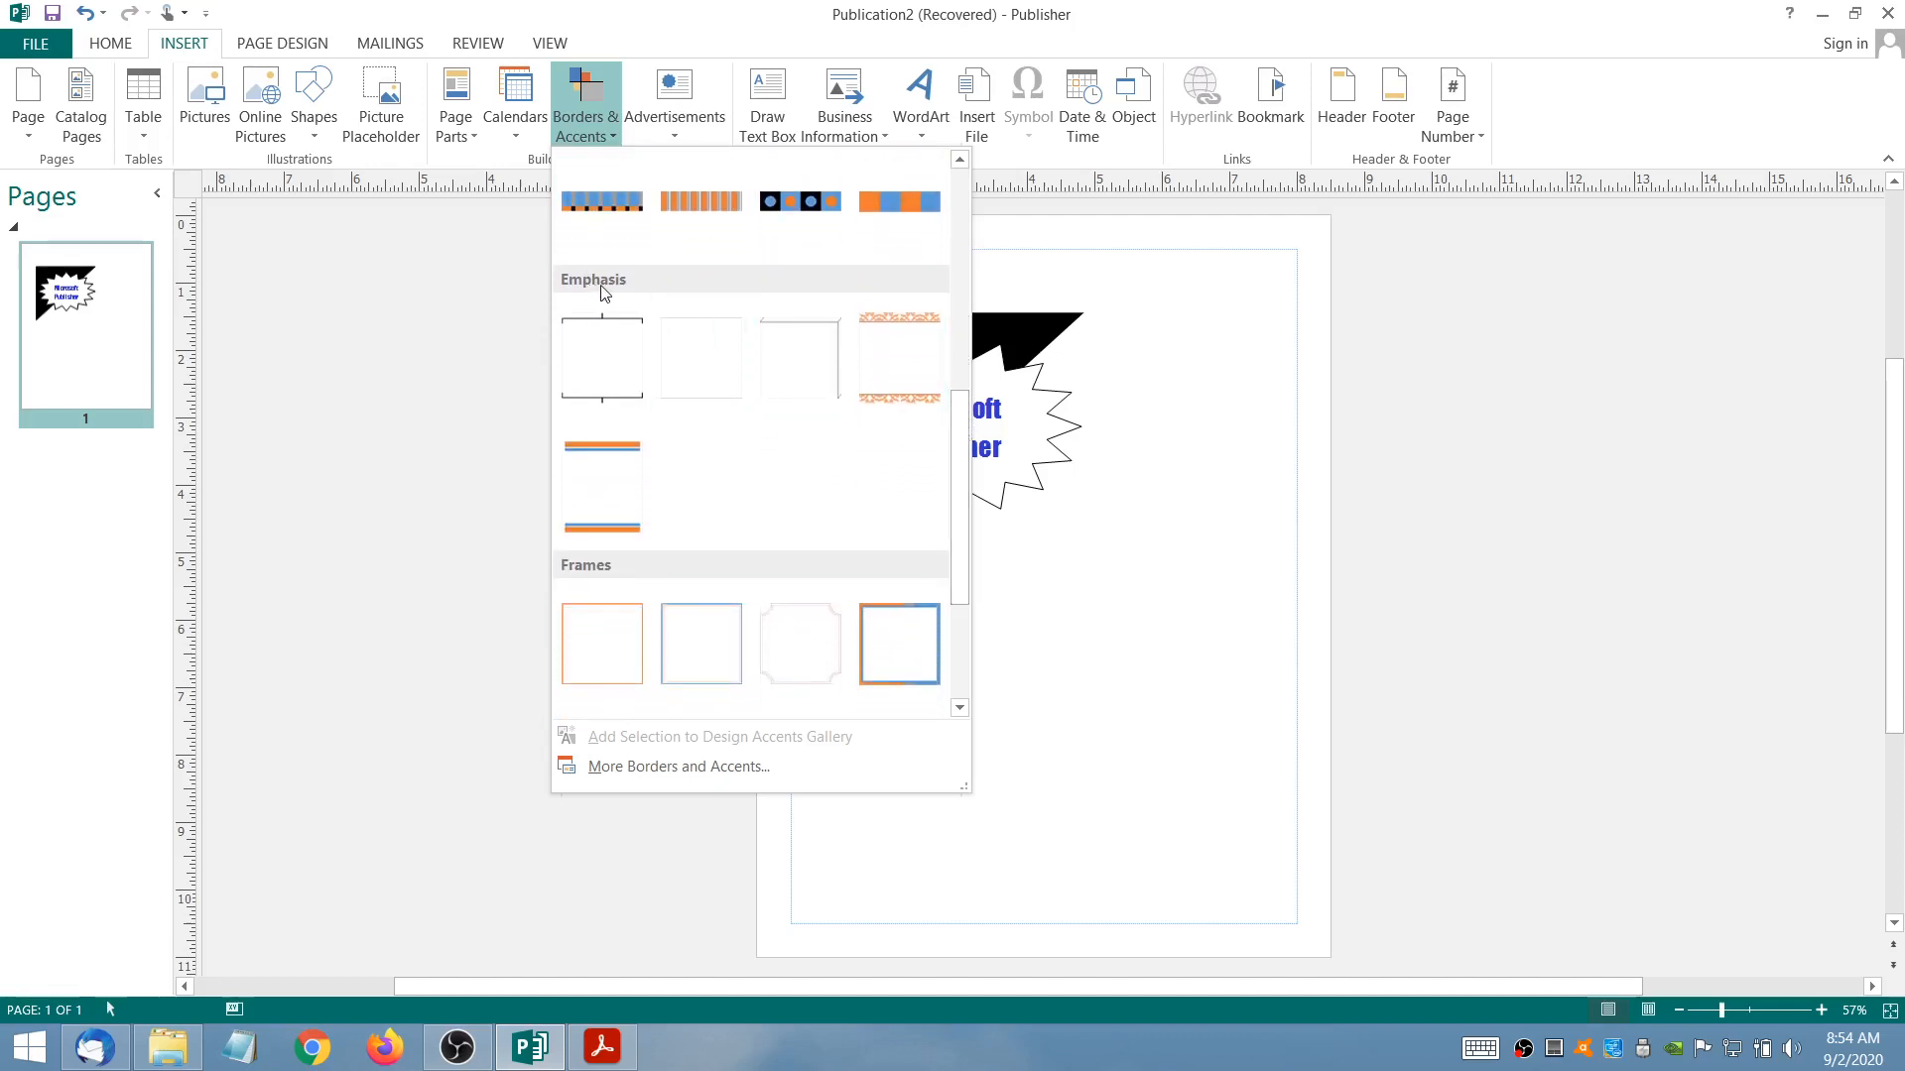
{"action": "left_click", "coordinate": [593, 467]}
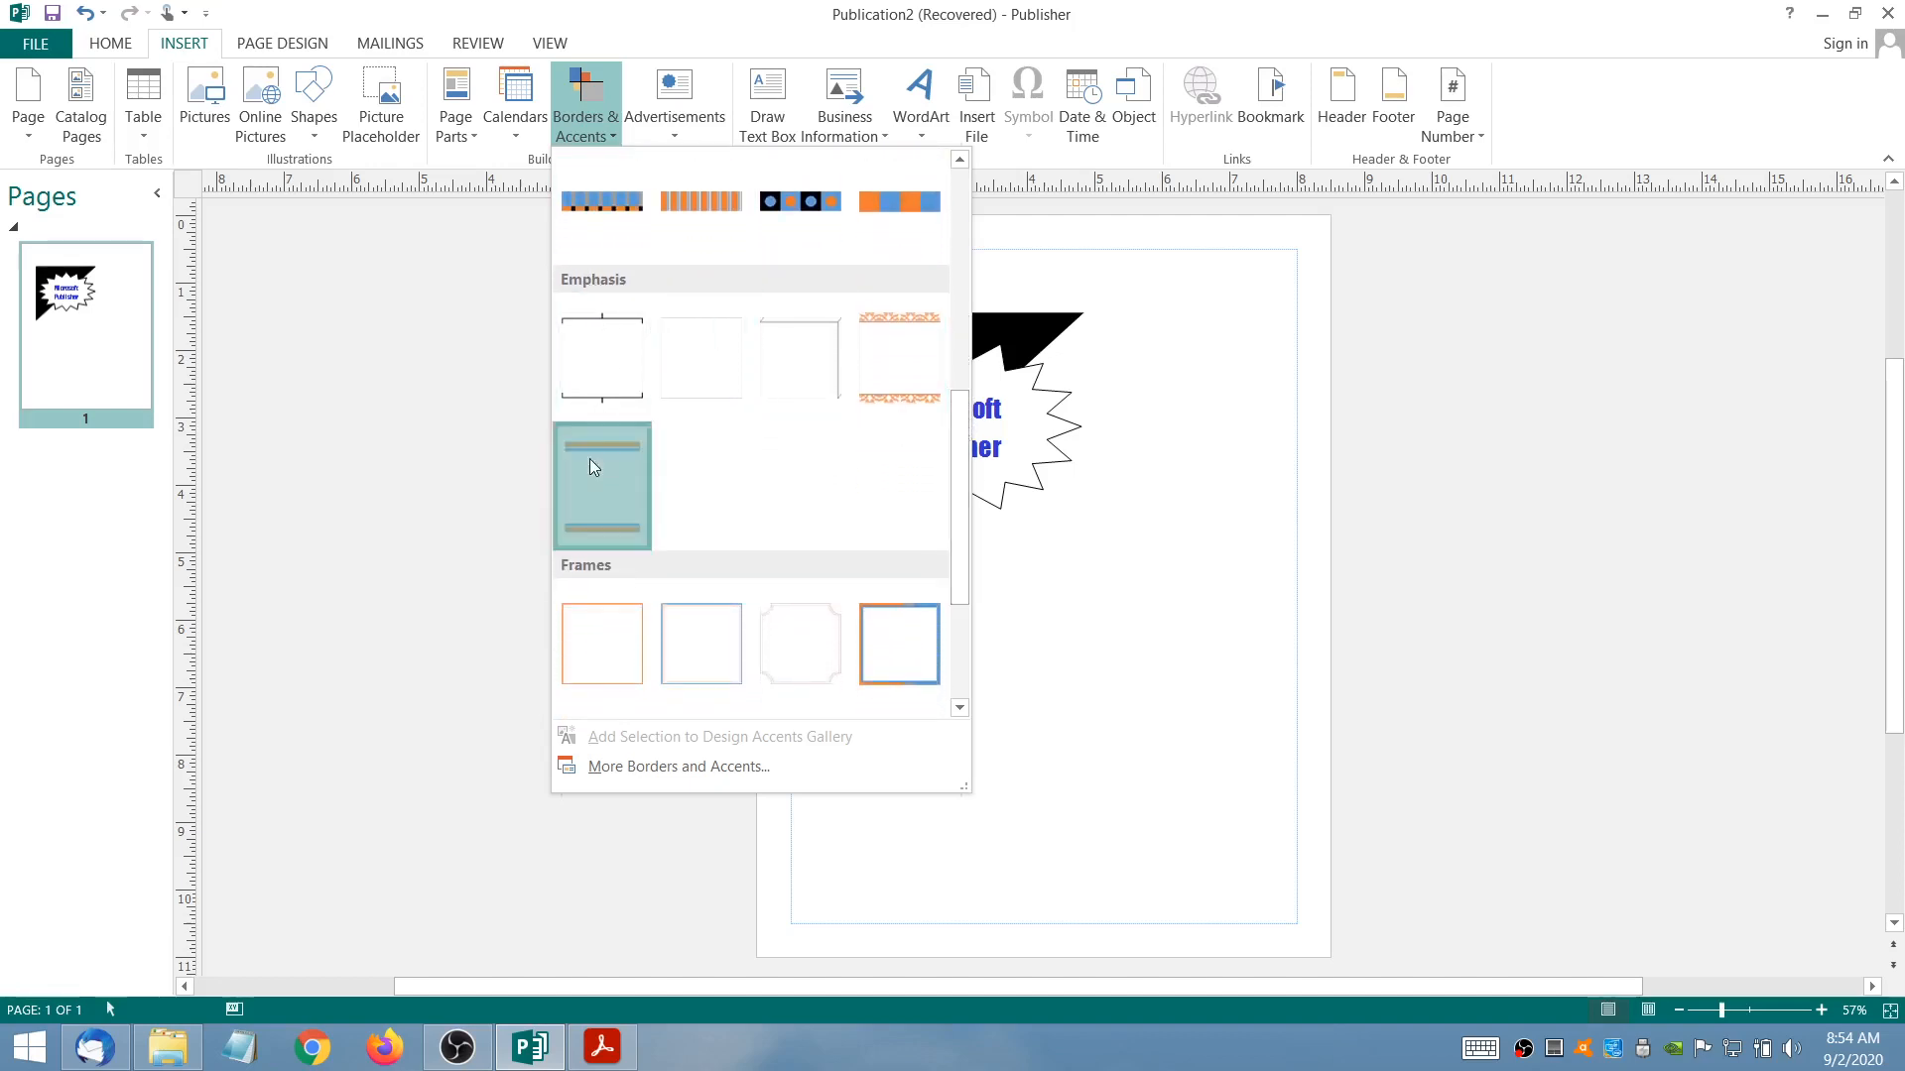
- Move the bar accent to the page's upper-left corner and stretch it across the full page, to about 8.48 × 9.90 in
{"action": "left_click_drag", "start_coordinate": [1083, 479], "coordinate": [910, 232]}
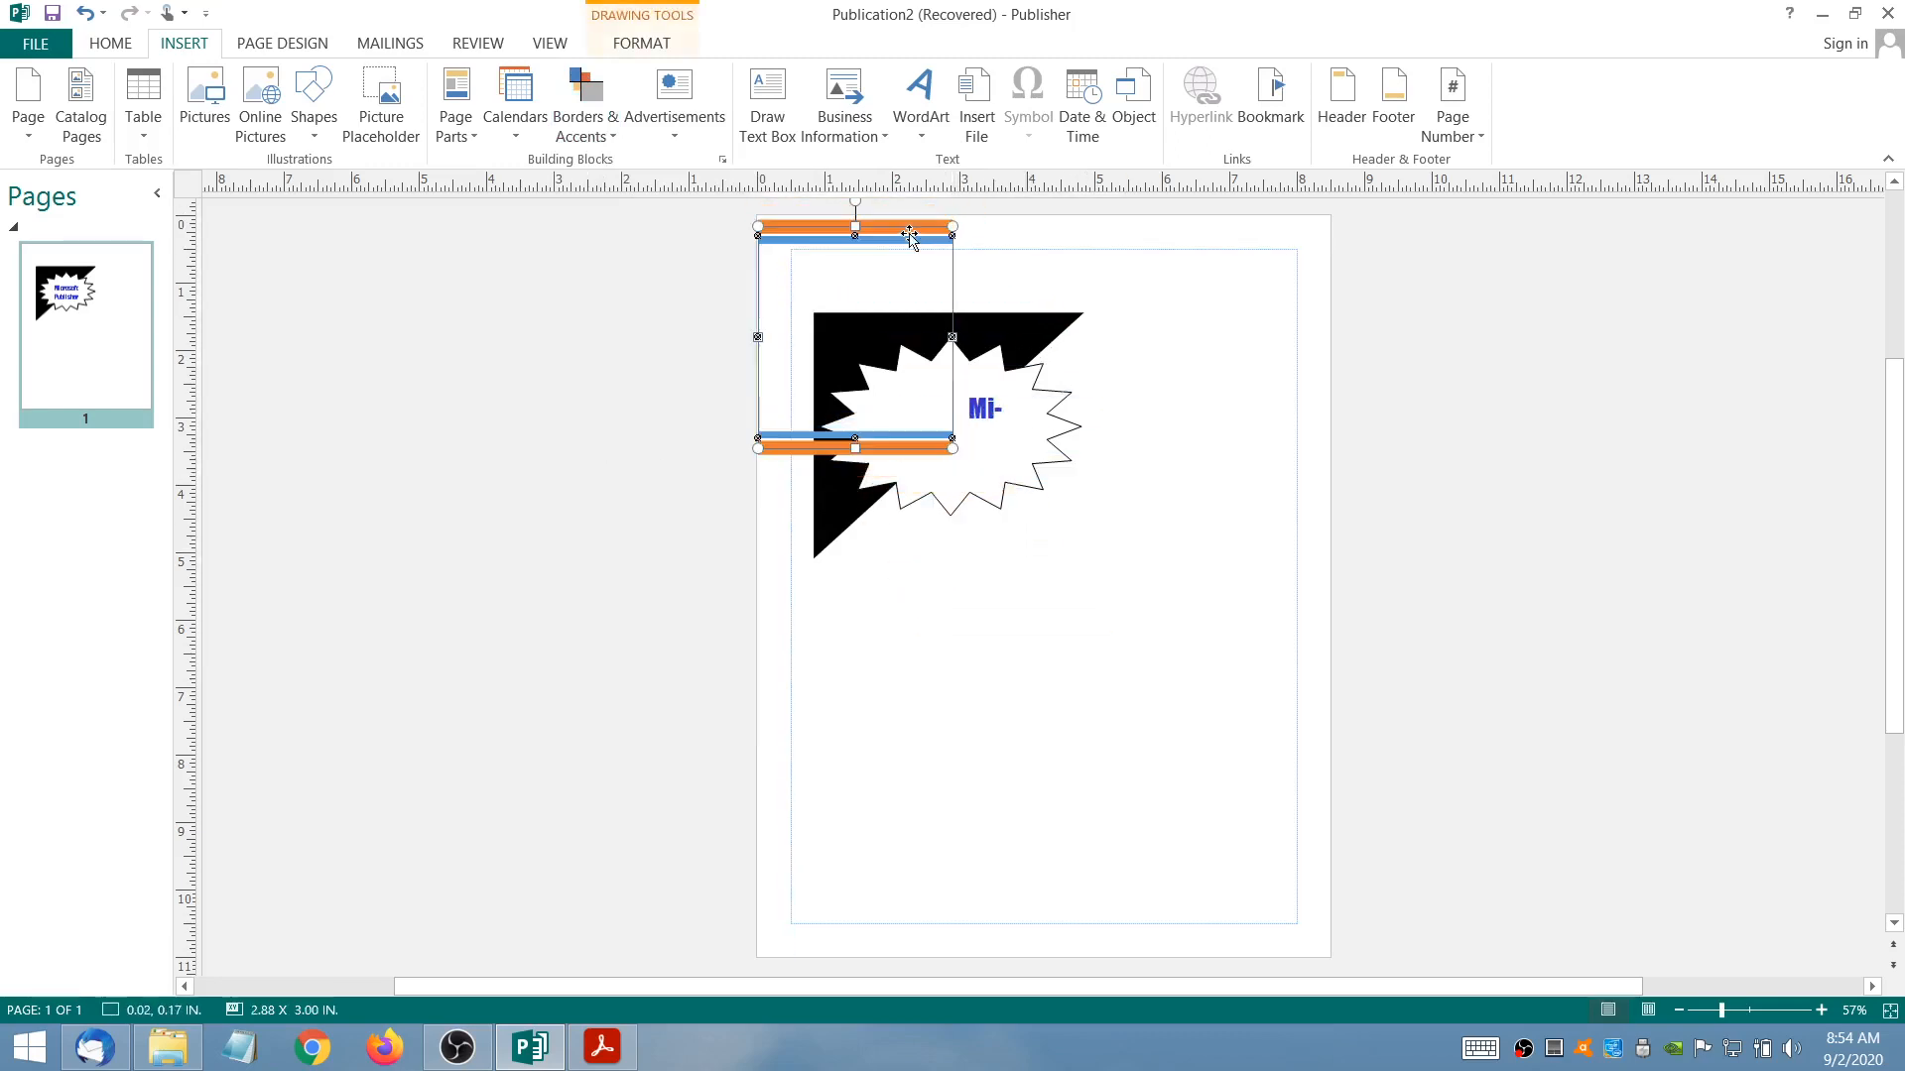
{"action": "left_click_drag", "start_coordinate": [951, 452], "coordinate": [1360, 988]}
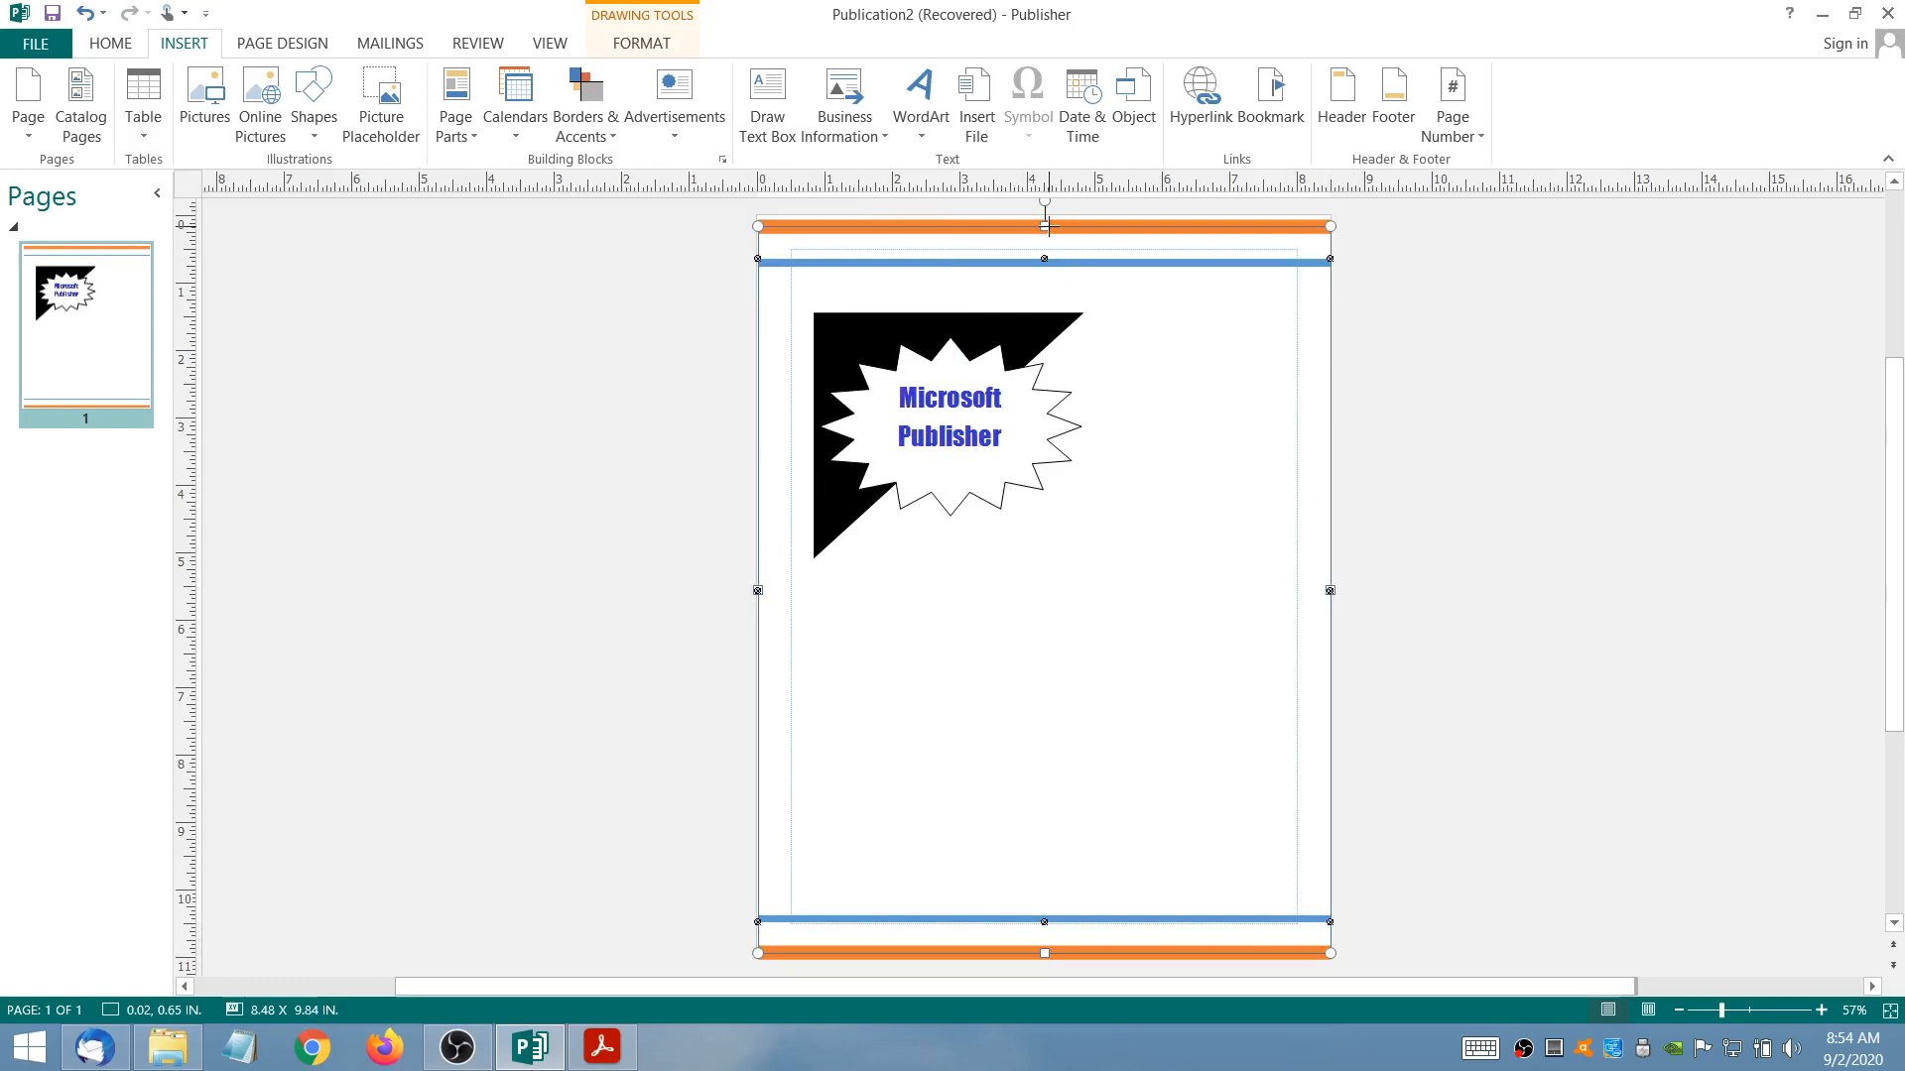
{"action": "left_click_drag", "start_coordinate": [1048, 226], "coordinate": [1048, 211]}
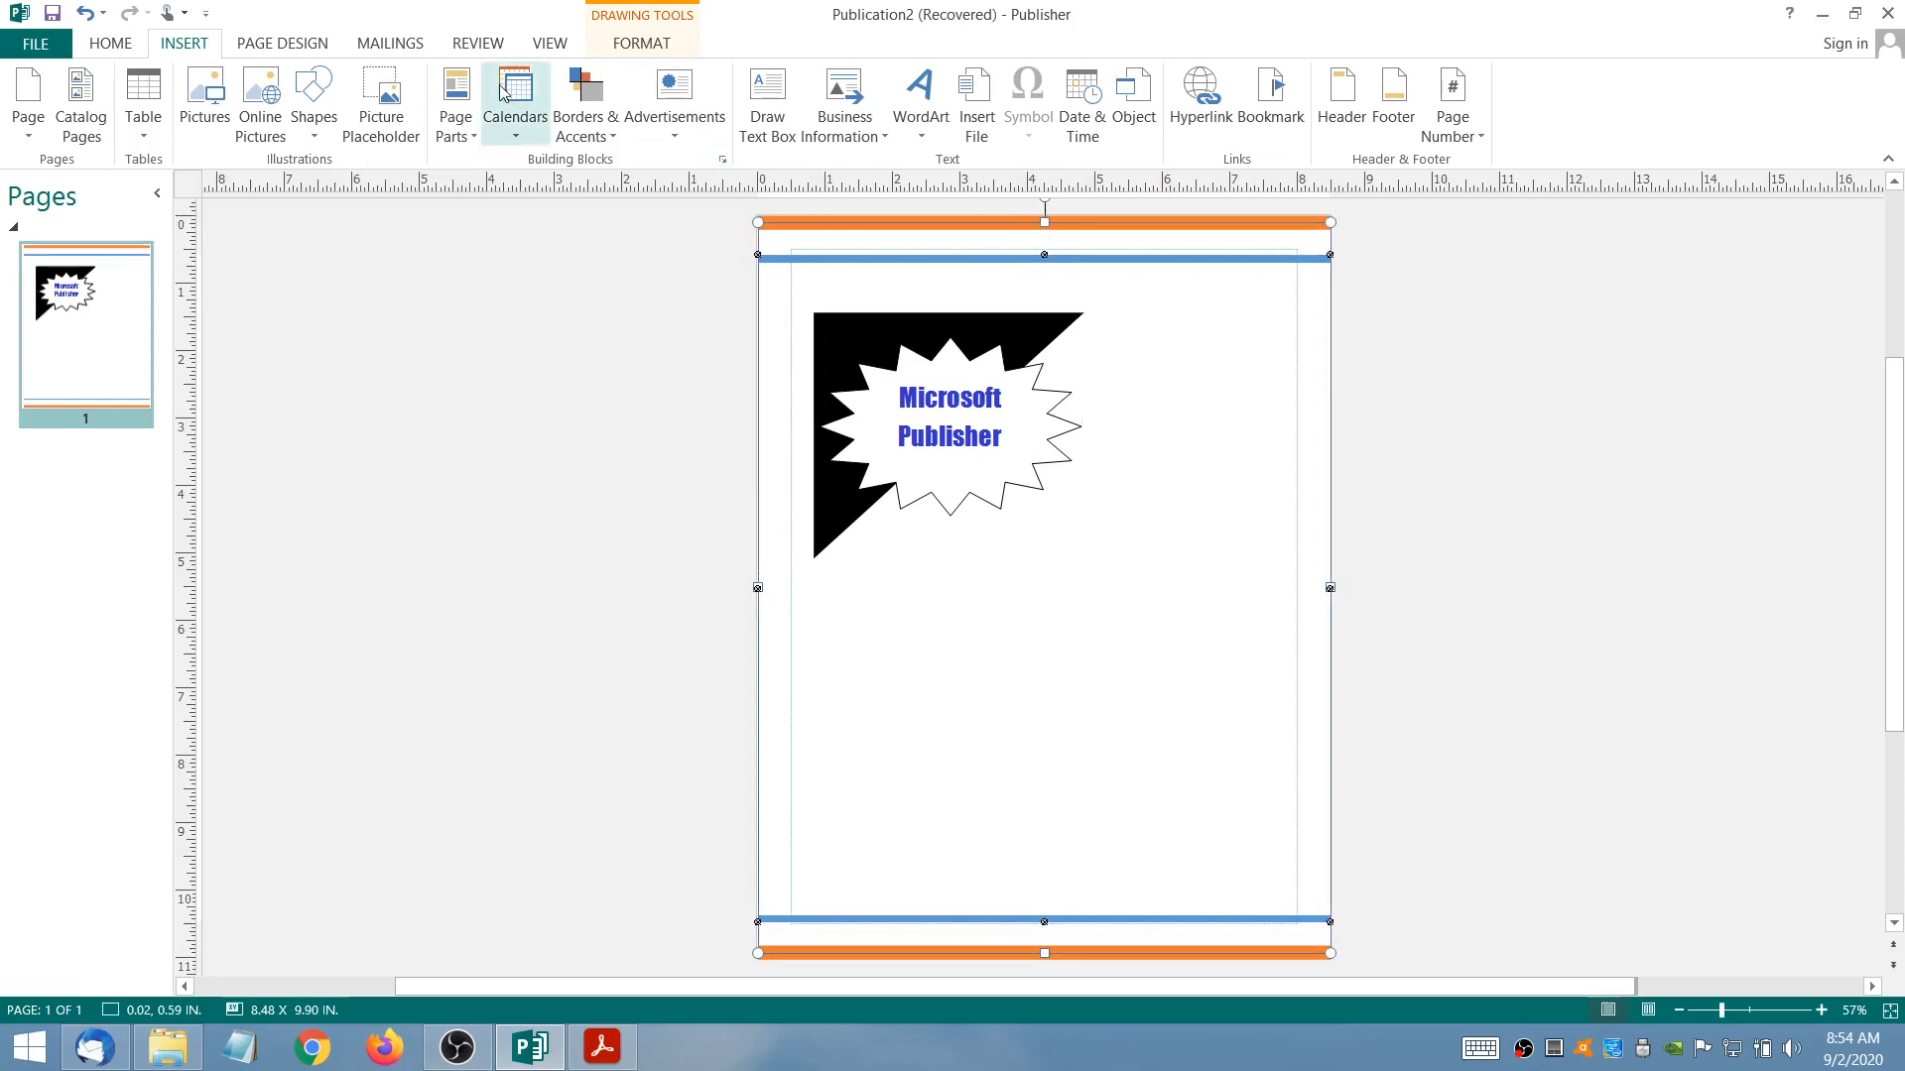
- Apply the Bluebird color scheme to the publication
{"action": "left_click", "coordinate": [322, 44]}
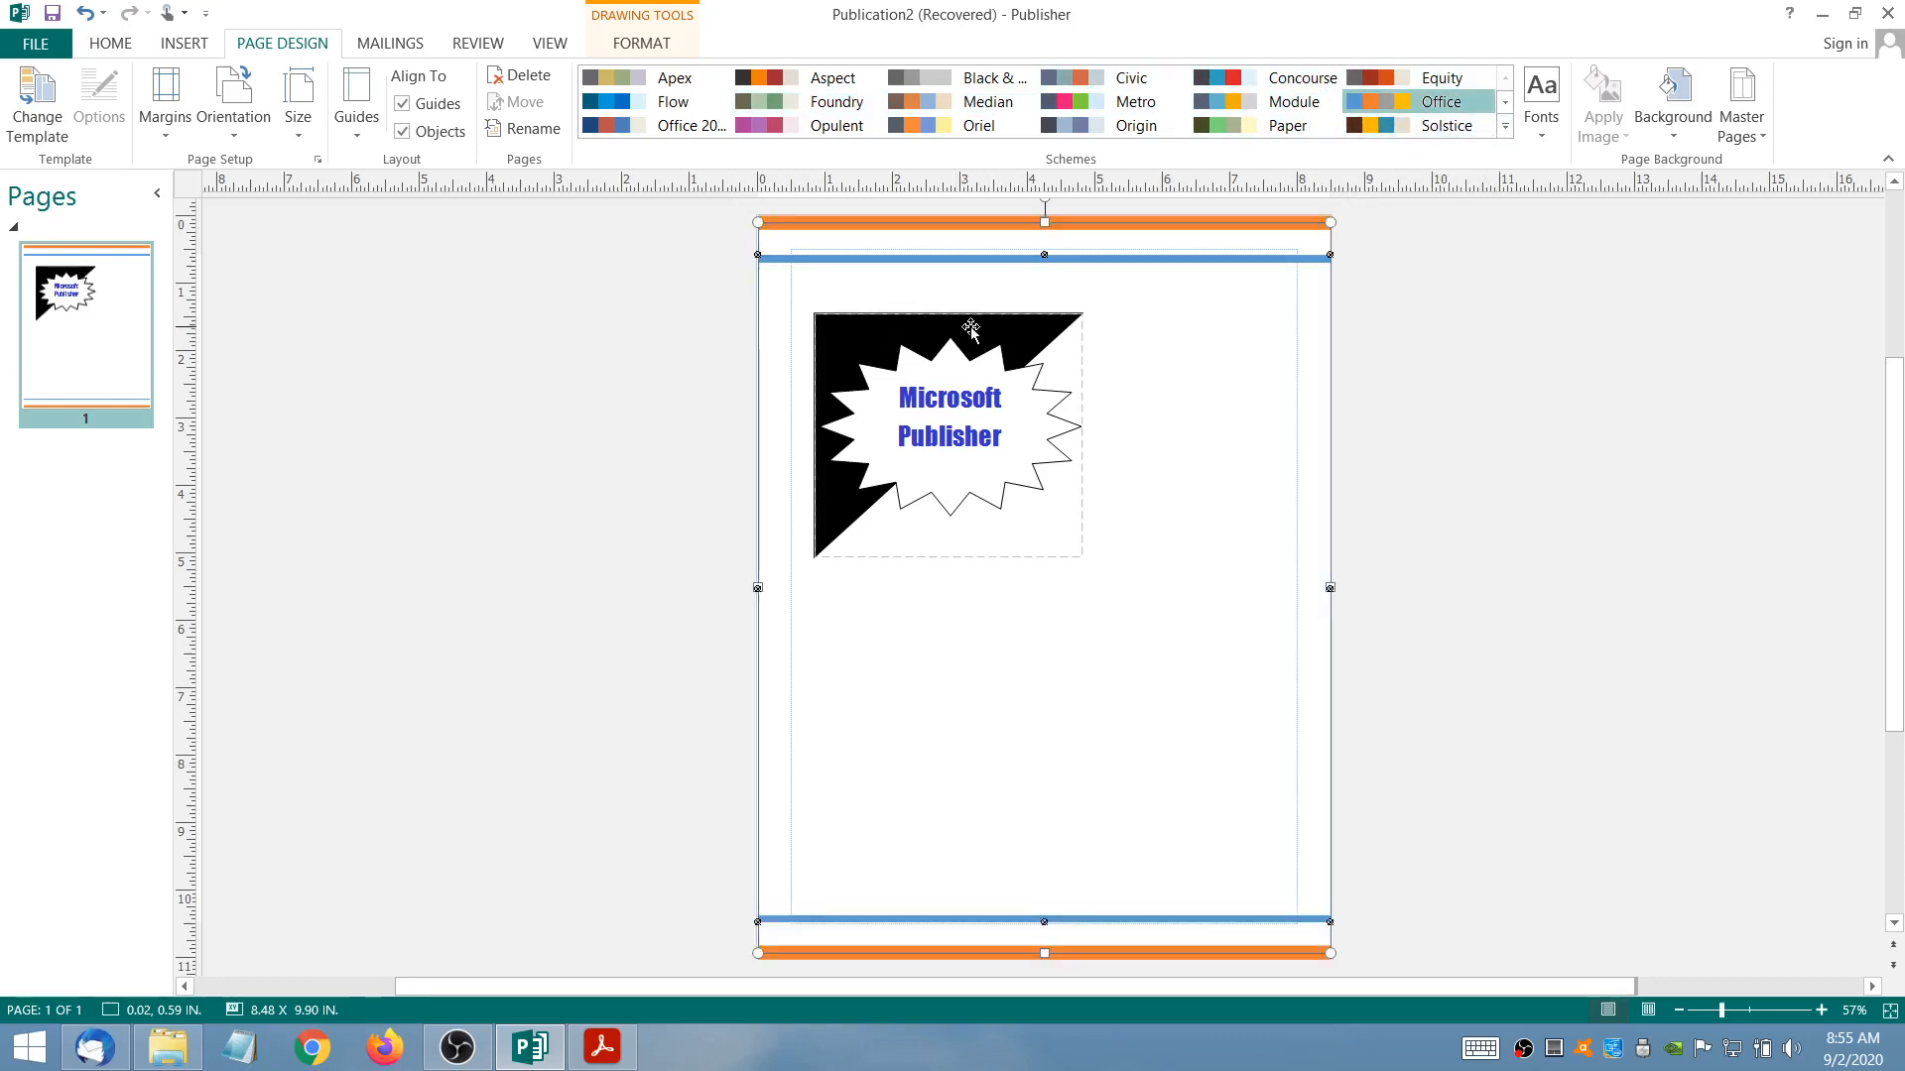
{"action": "left_click", "coordinate": [1505, 132]}
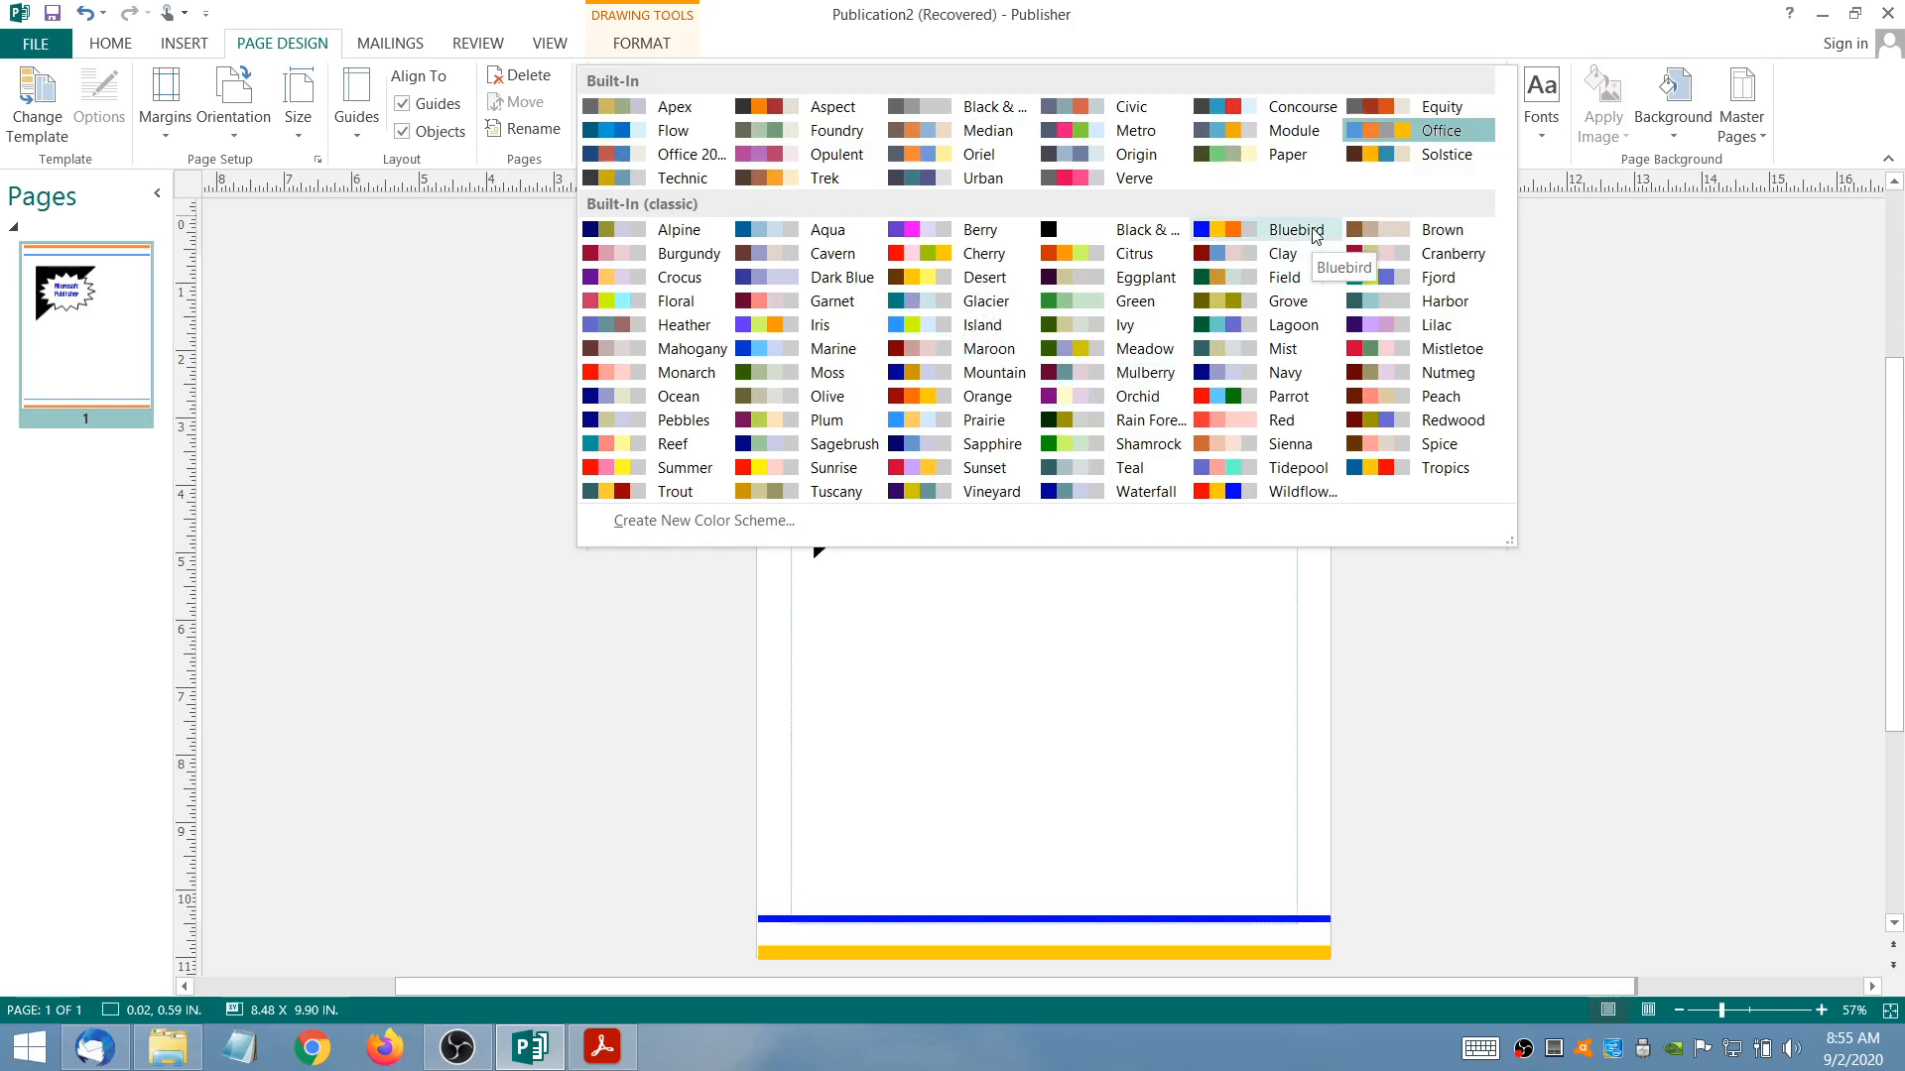
{"action": "left_click", "coordinate": [1316, 232]}
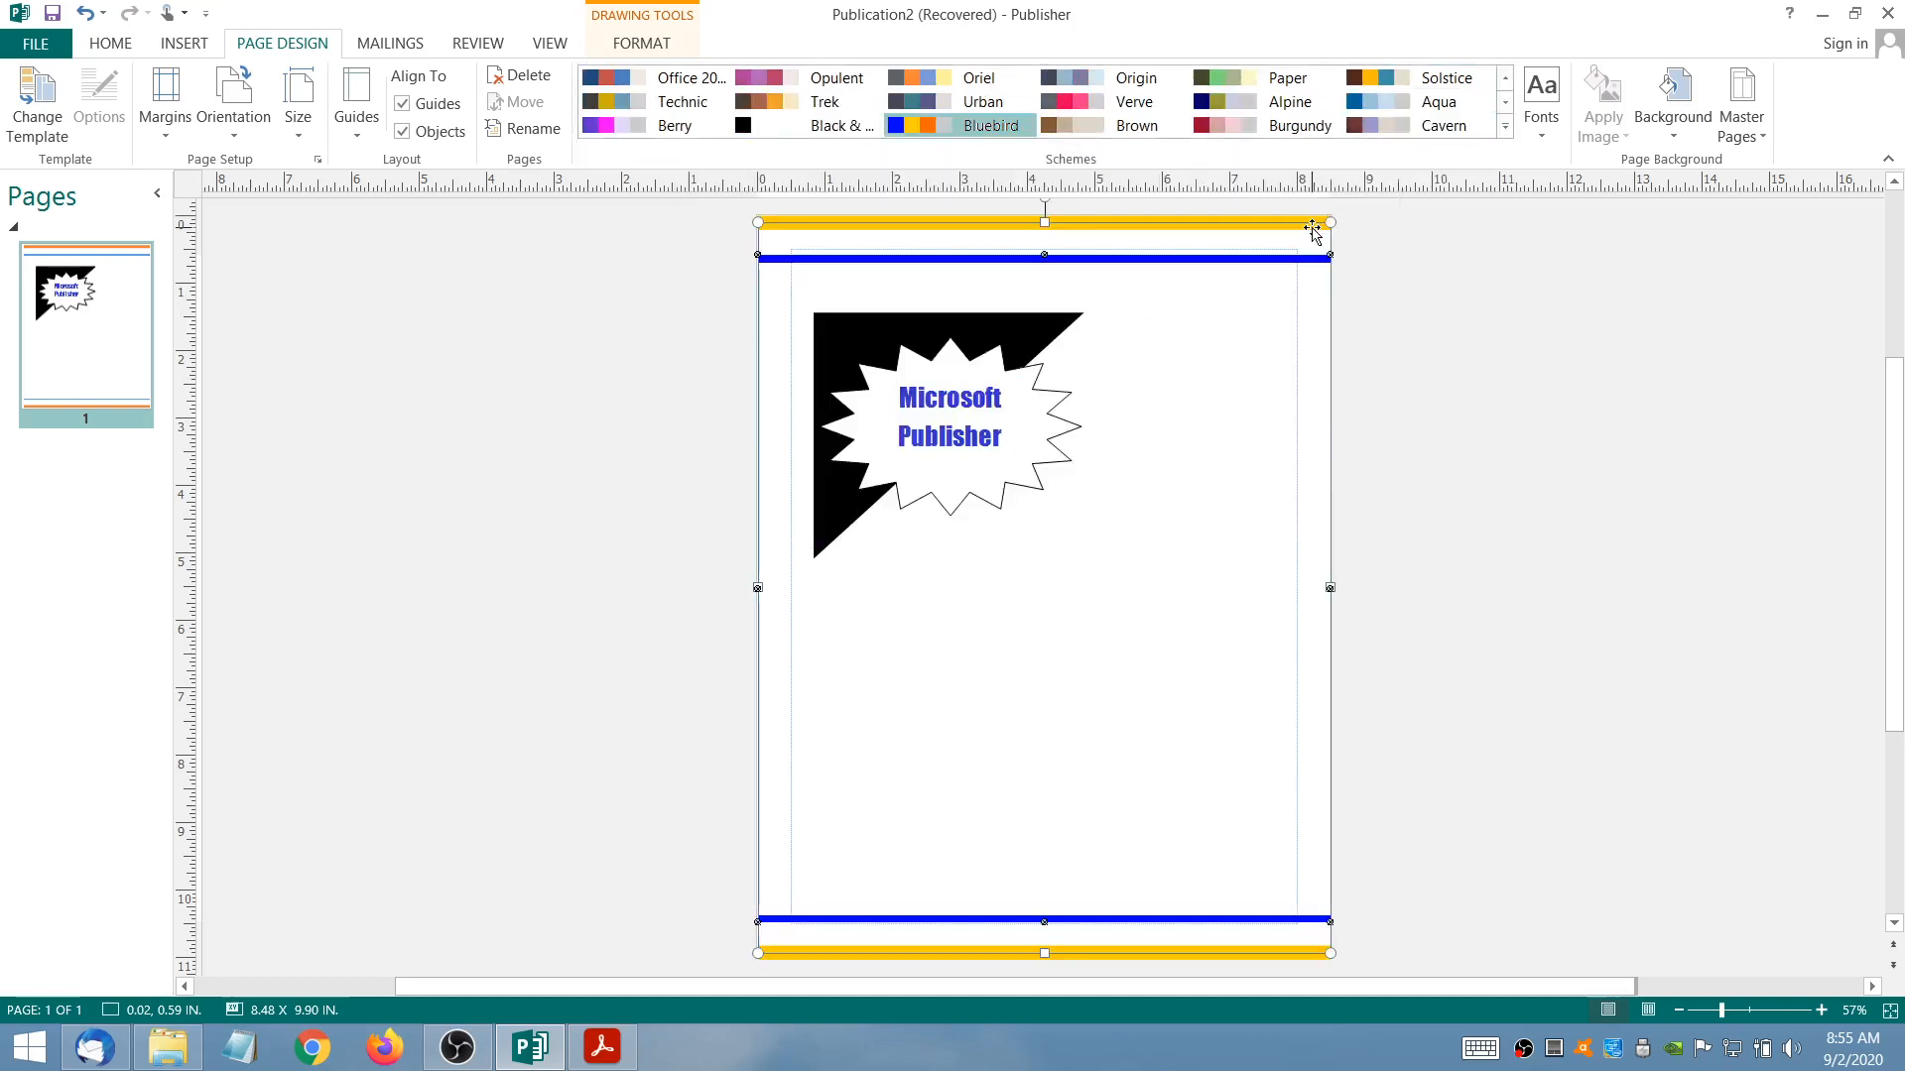
- Move the black triangle to about 0.50, 0.93 in and the starburst to about 0.57, 1.09 in, below the upper blue bar
{"action": "left_click_drag", "start_coordinate": [884, 327], "coordinate": [862, 292]}
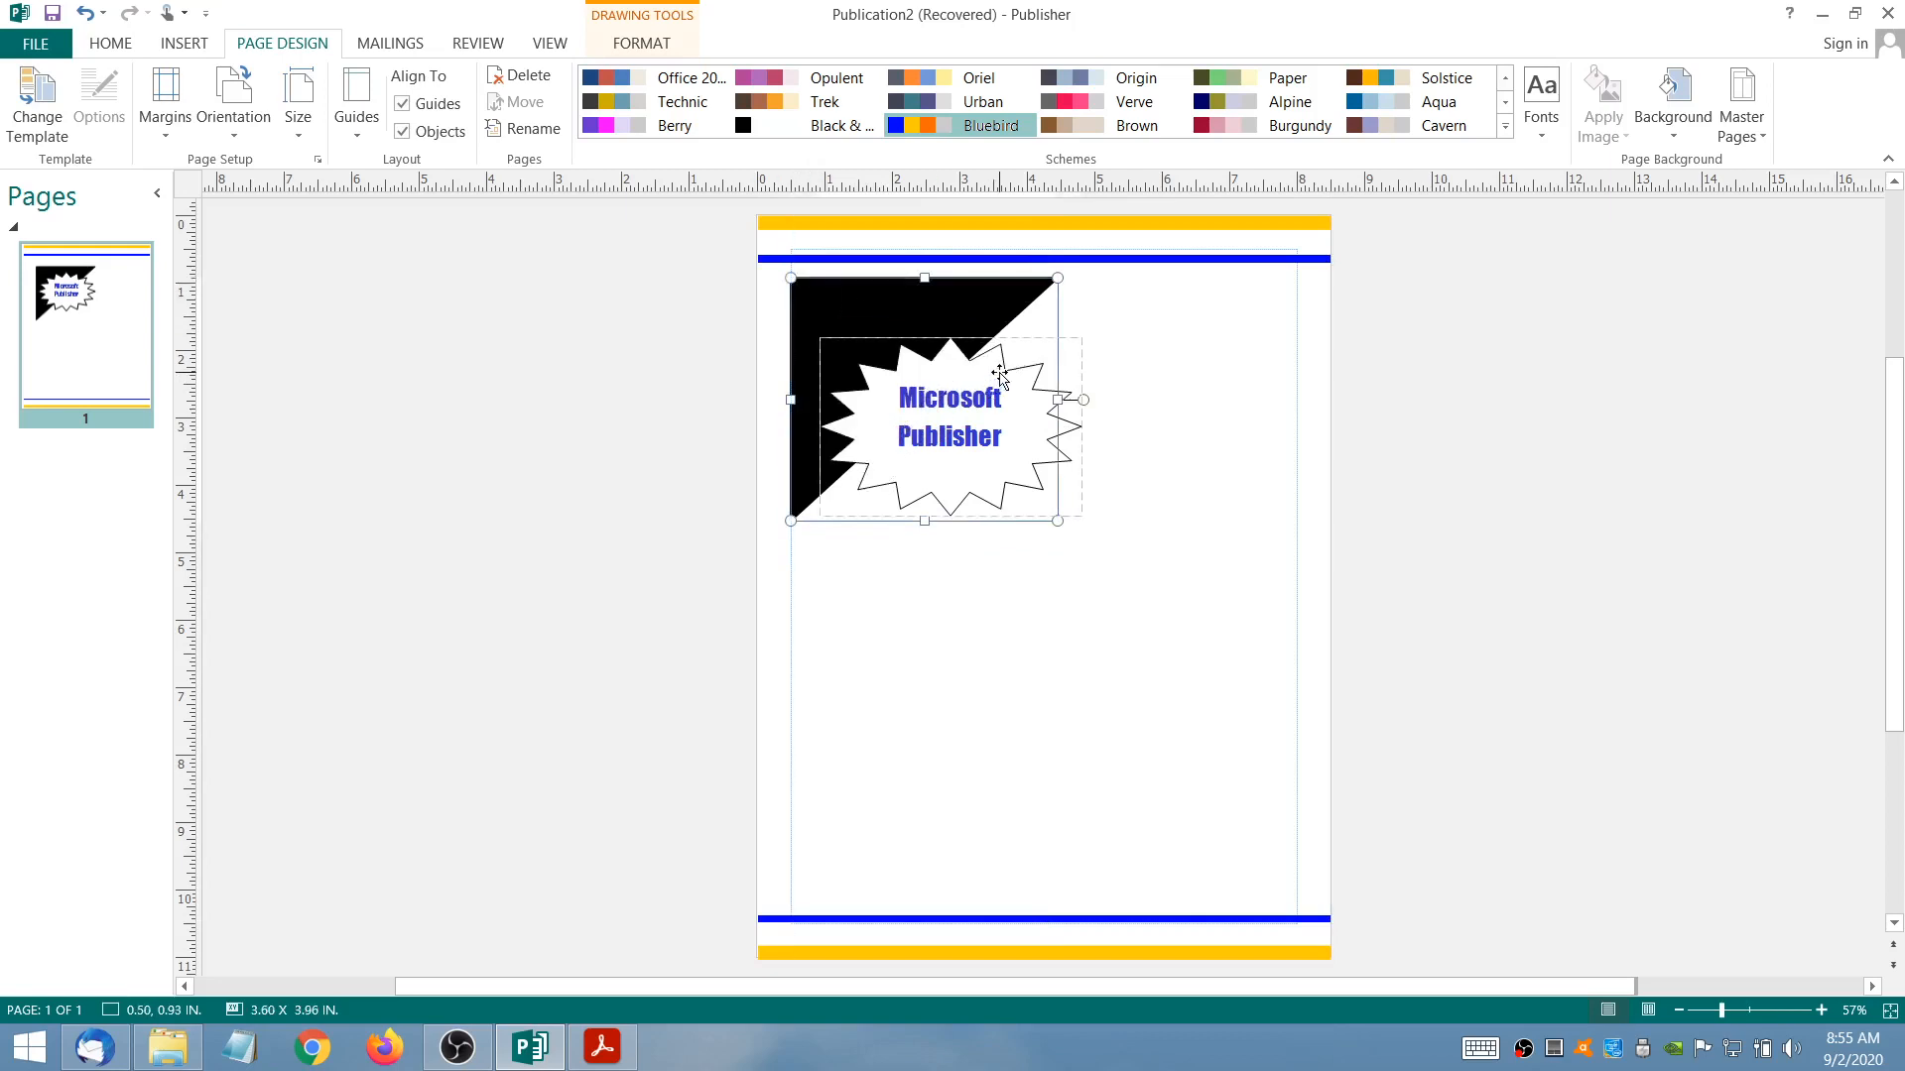
{"action": "left_click_drag", "start_coordinate": [990, 389], "coordinate": [966, 340]}
{"action": "left_click", "coordinate": [1154, 379]}
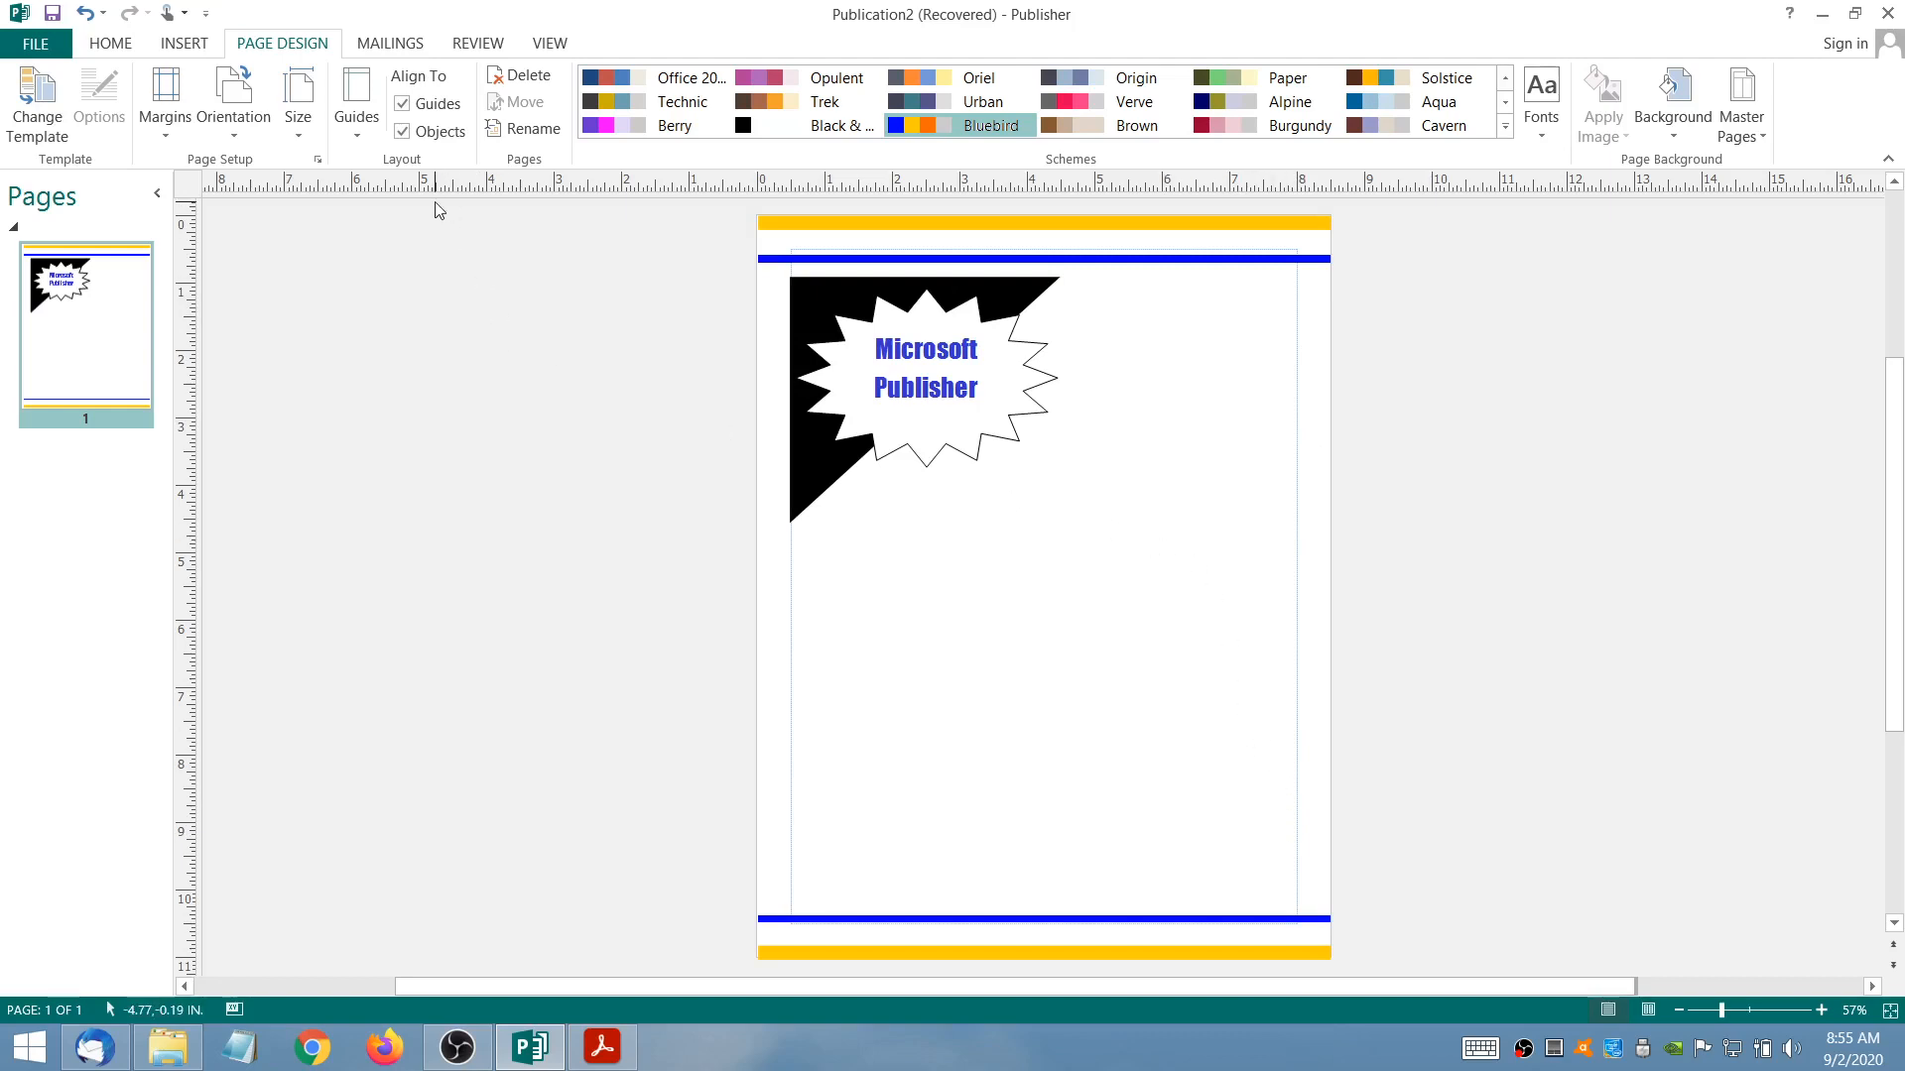
- Set the page margins to None, 0" on all sides
{"action": "left_click", "coordinate": [164, 105]}
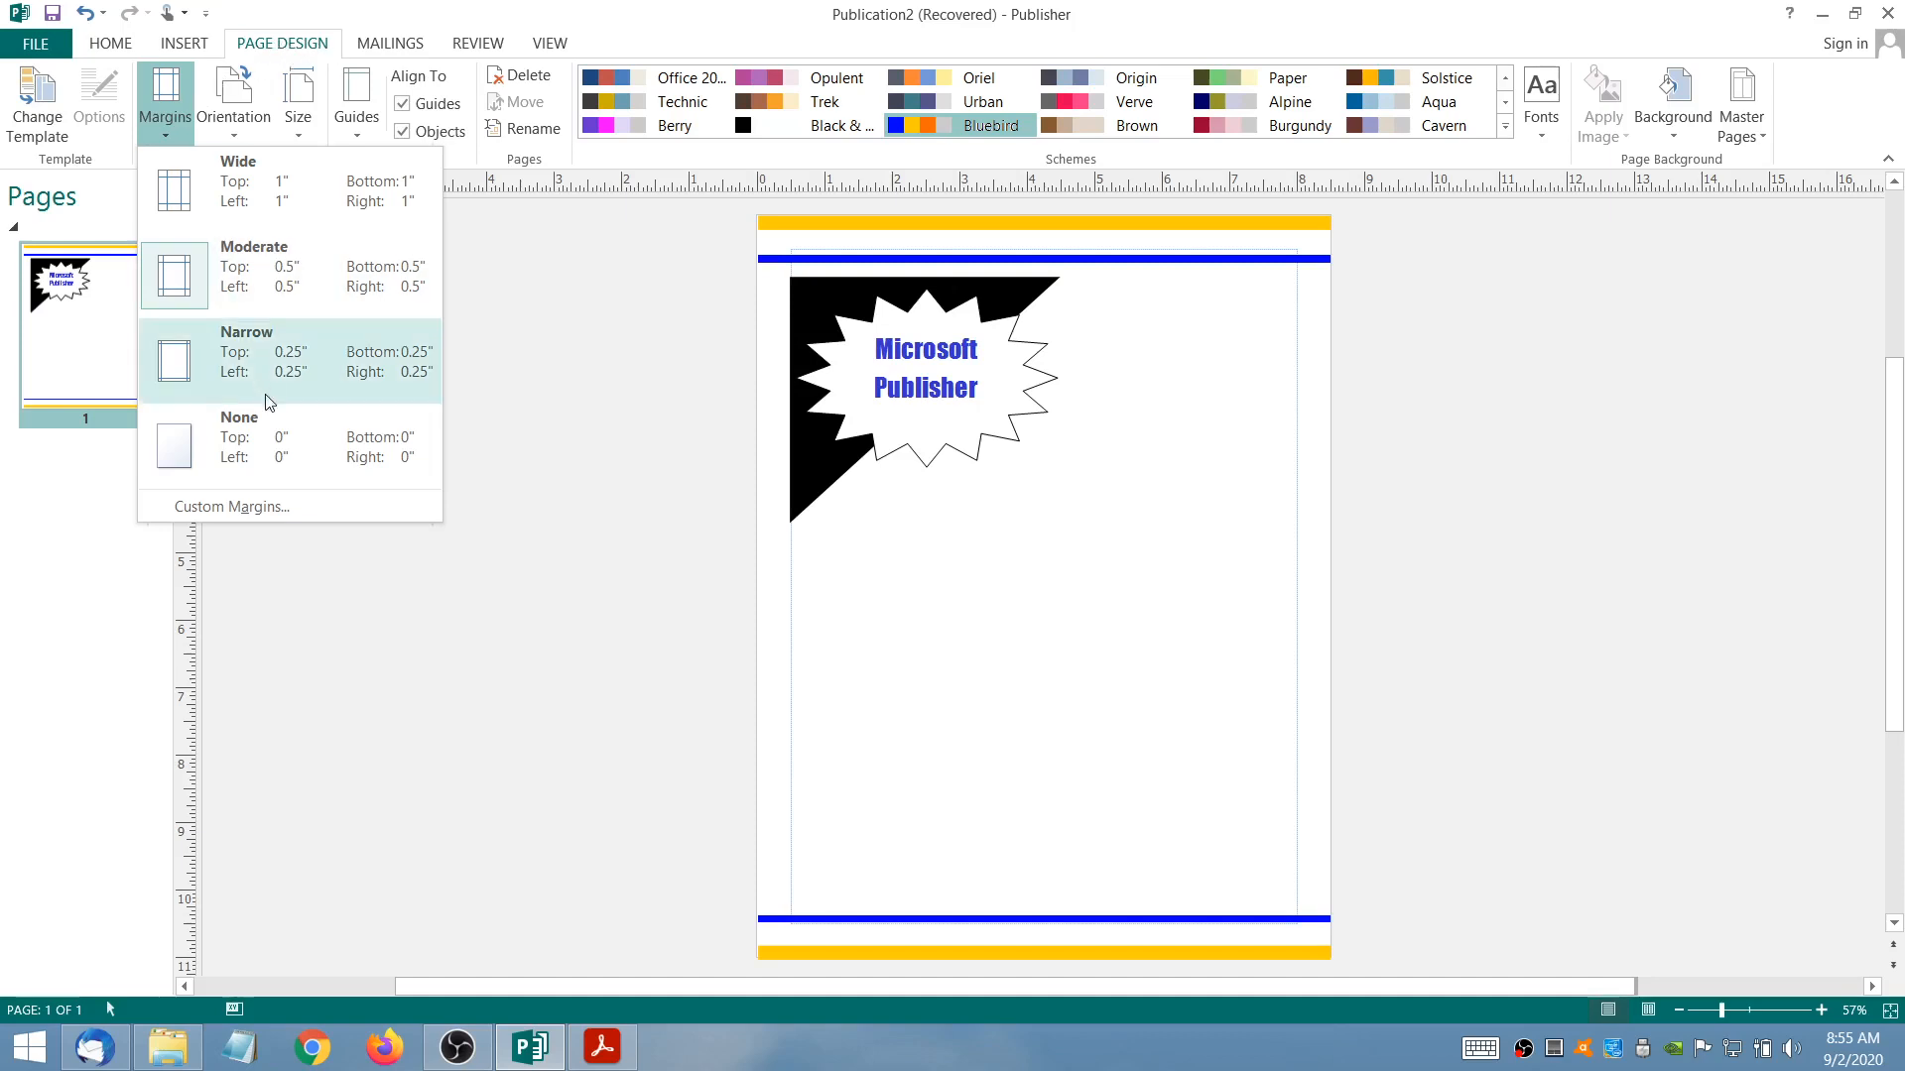
{"action": "left_click", "coordinate": [273, 420]}
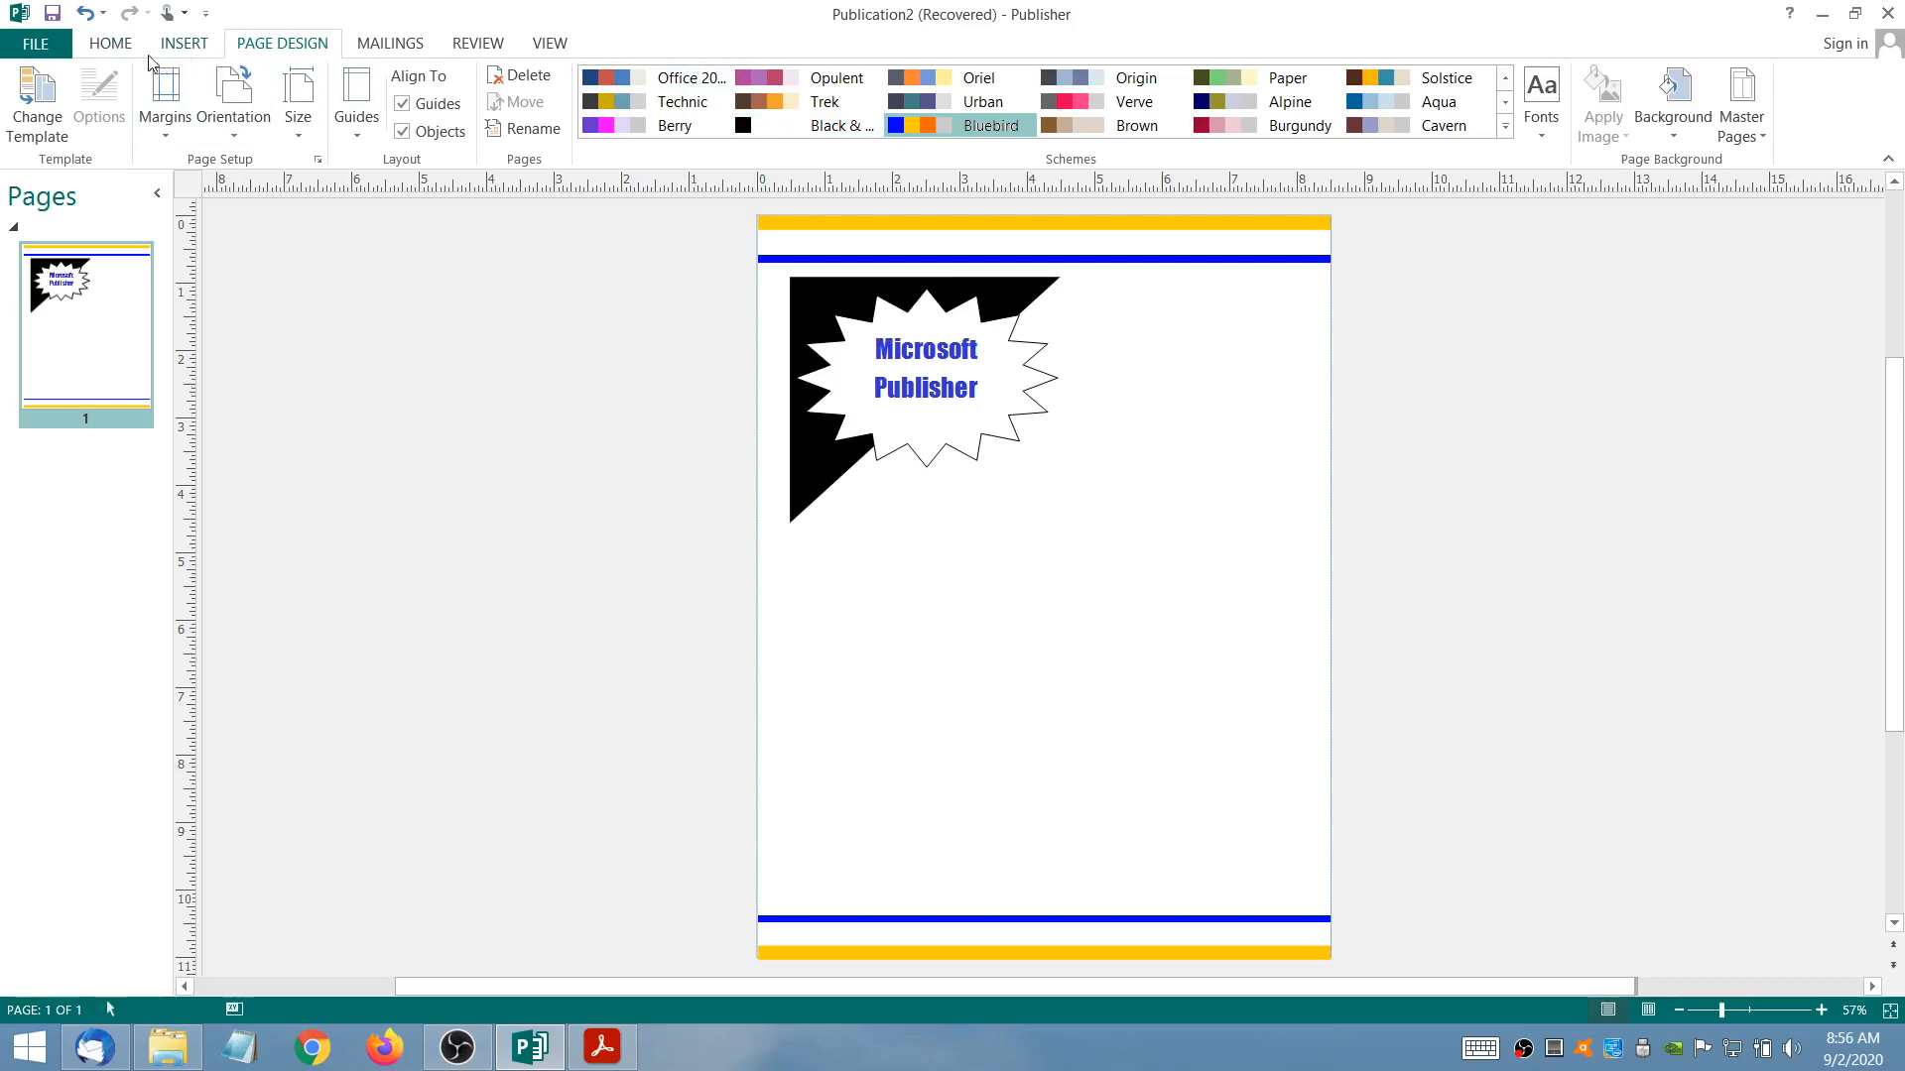
- Nudge the starburst slightly right and down over the black triangle, and compare the layout with the reference flyer in Adobe Acrobat Reader
{"action": "left_click", "coordinate": [1035, 372]}
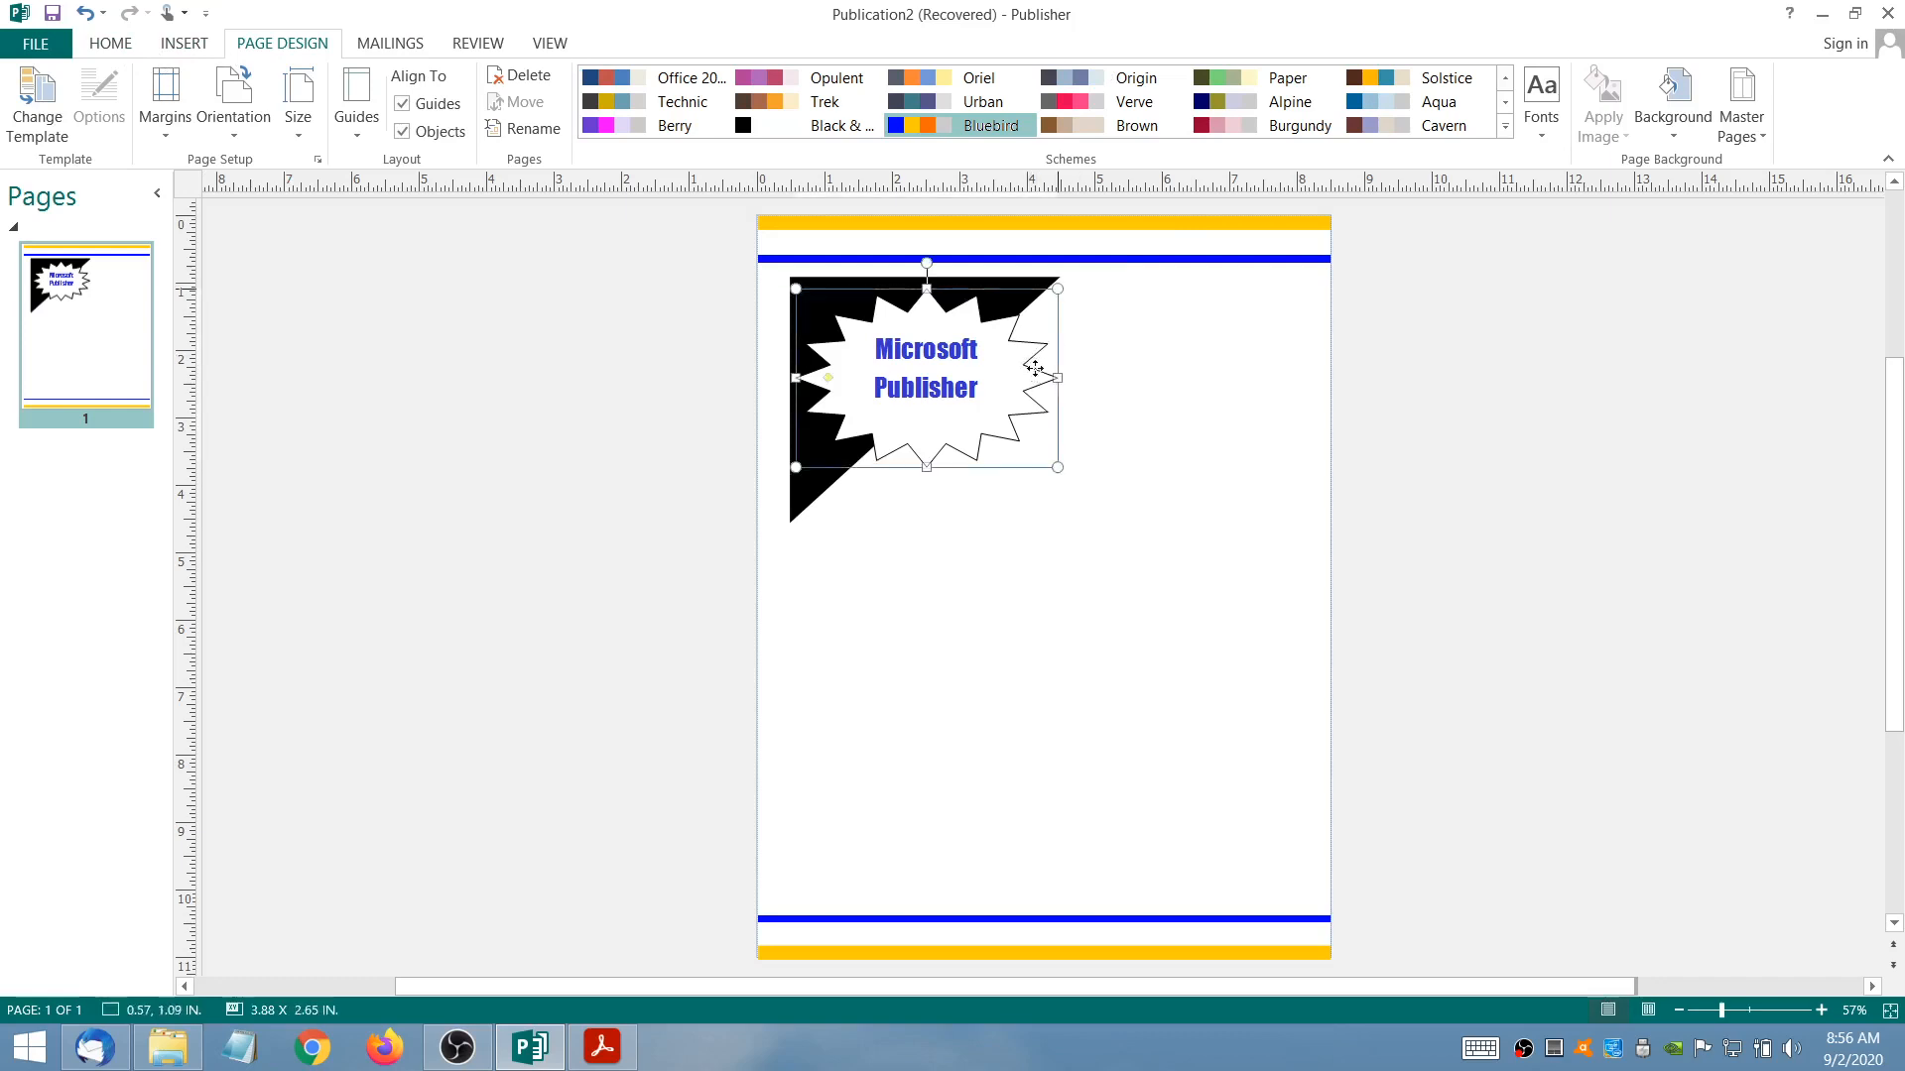
{"action": "left_click_drag", "start_coordinate": [1036, 372], "coordinate": [1049, 377]}
{"action": "left_click", "coordinate": [1188, 370]}
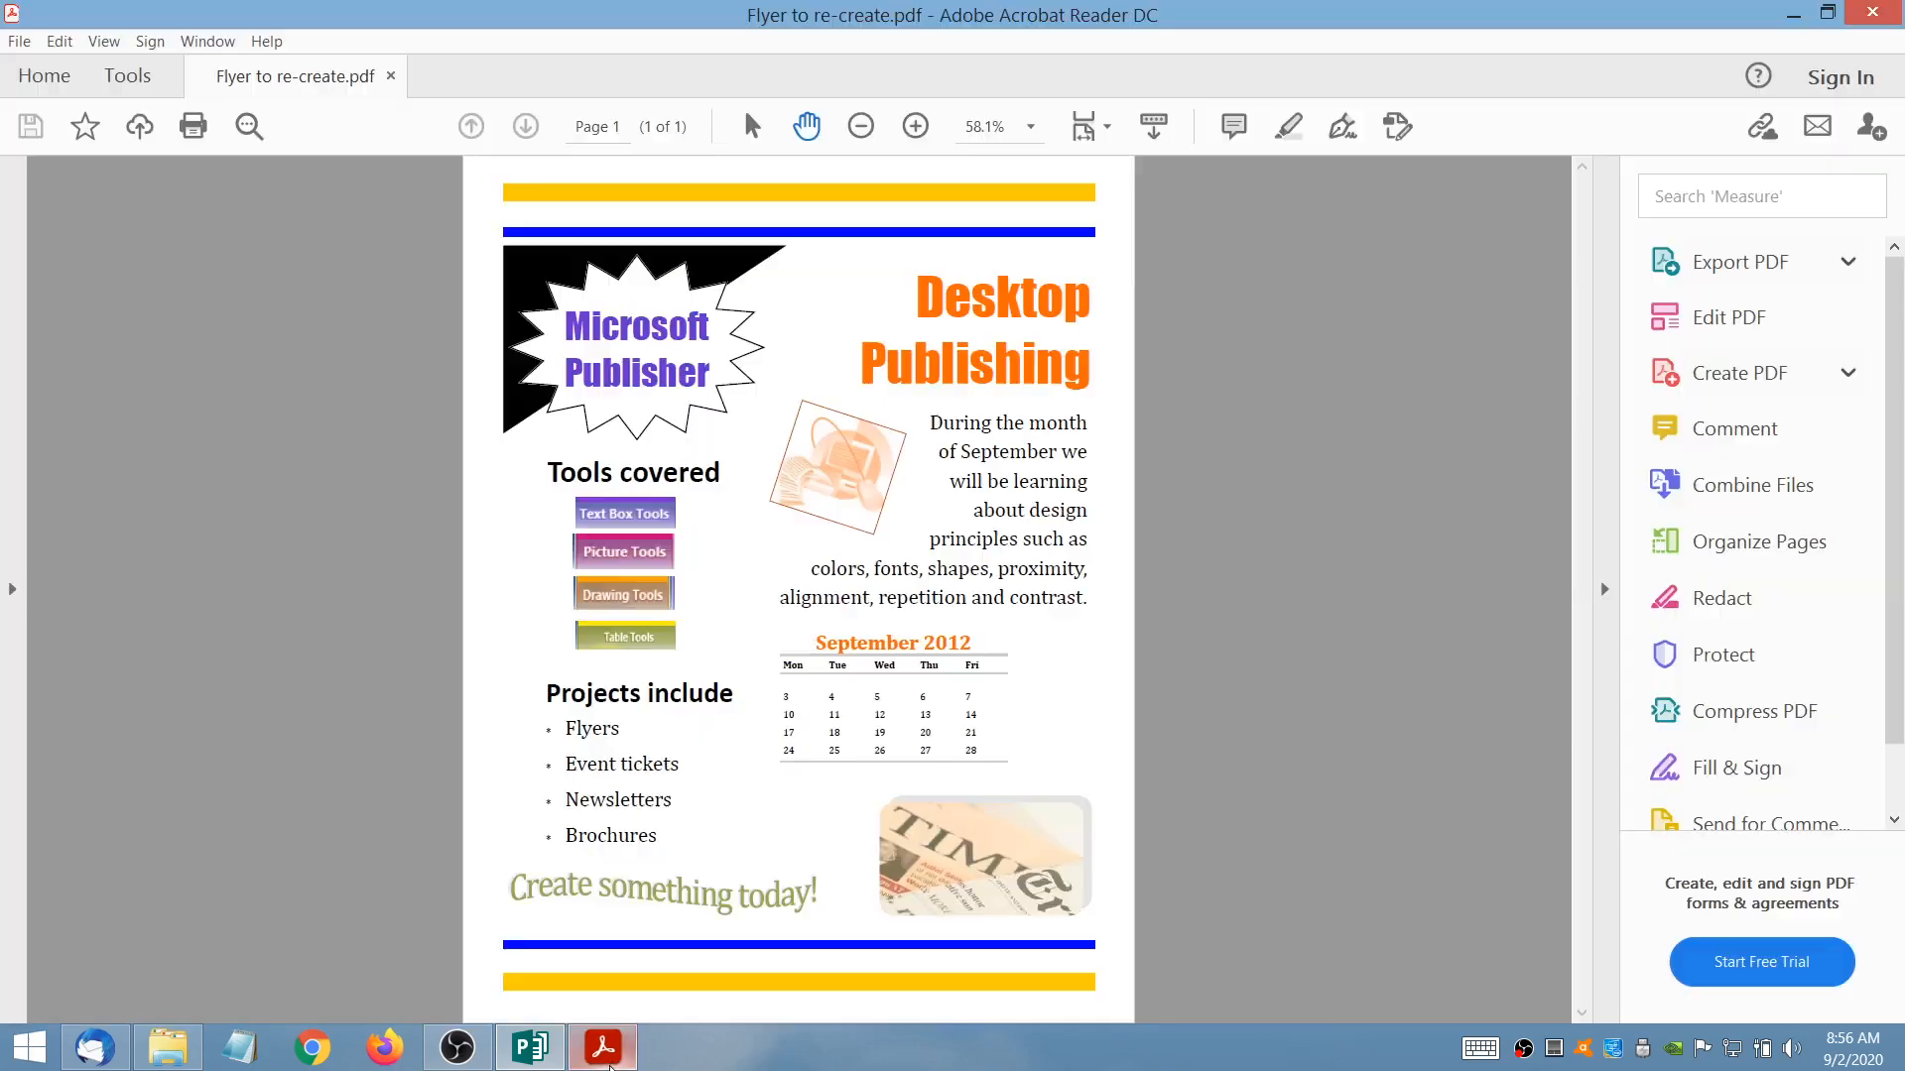
{"action": "left_click", "coordinate": [601, 1047]}
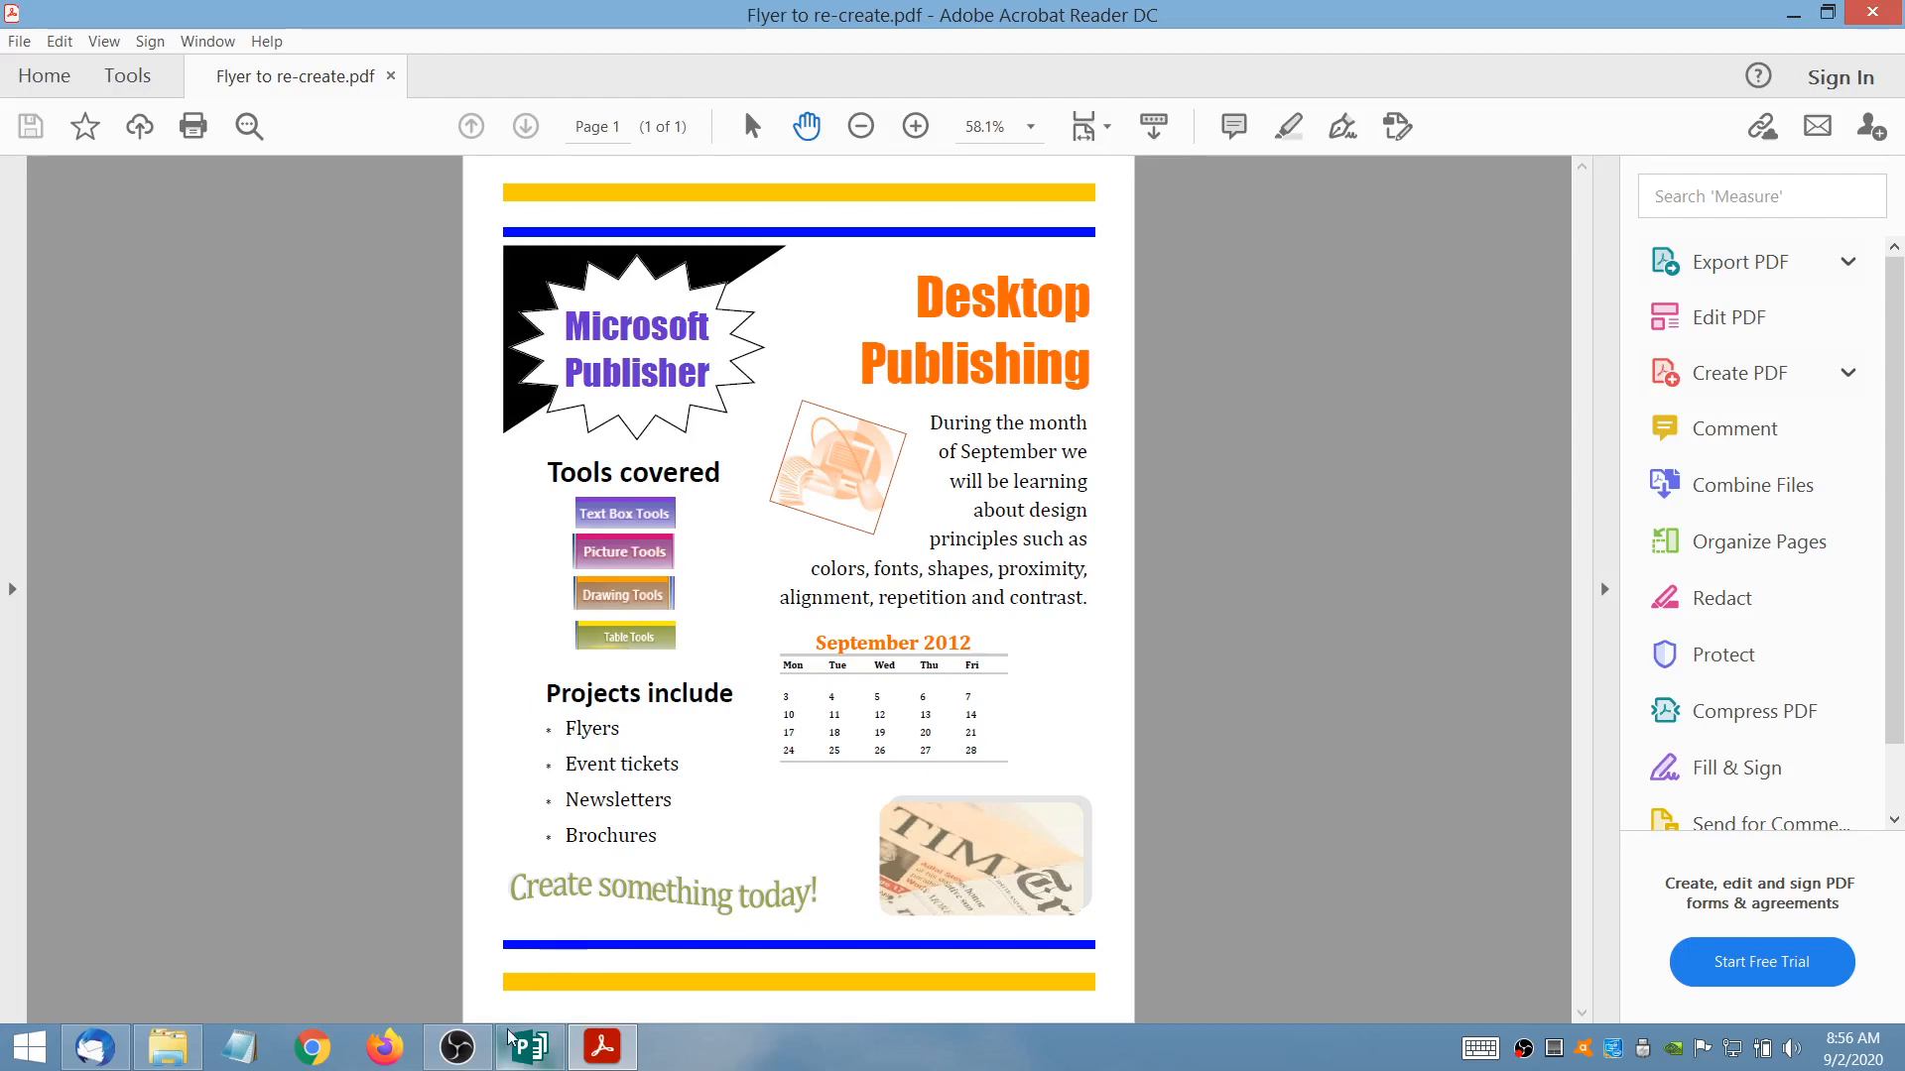
{"action": "left_click", "coordinate": [531, 1047]}
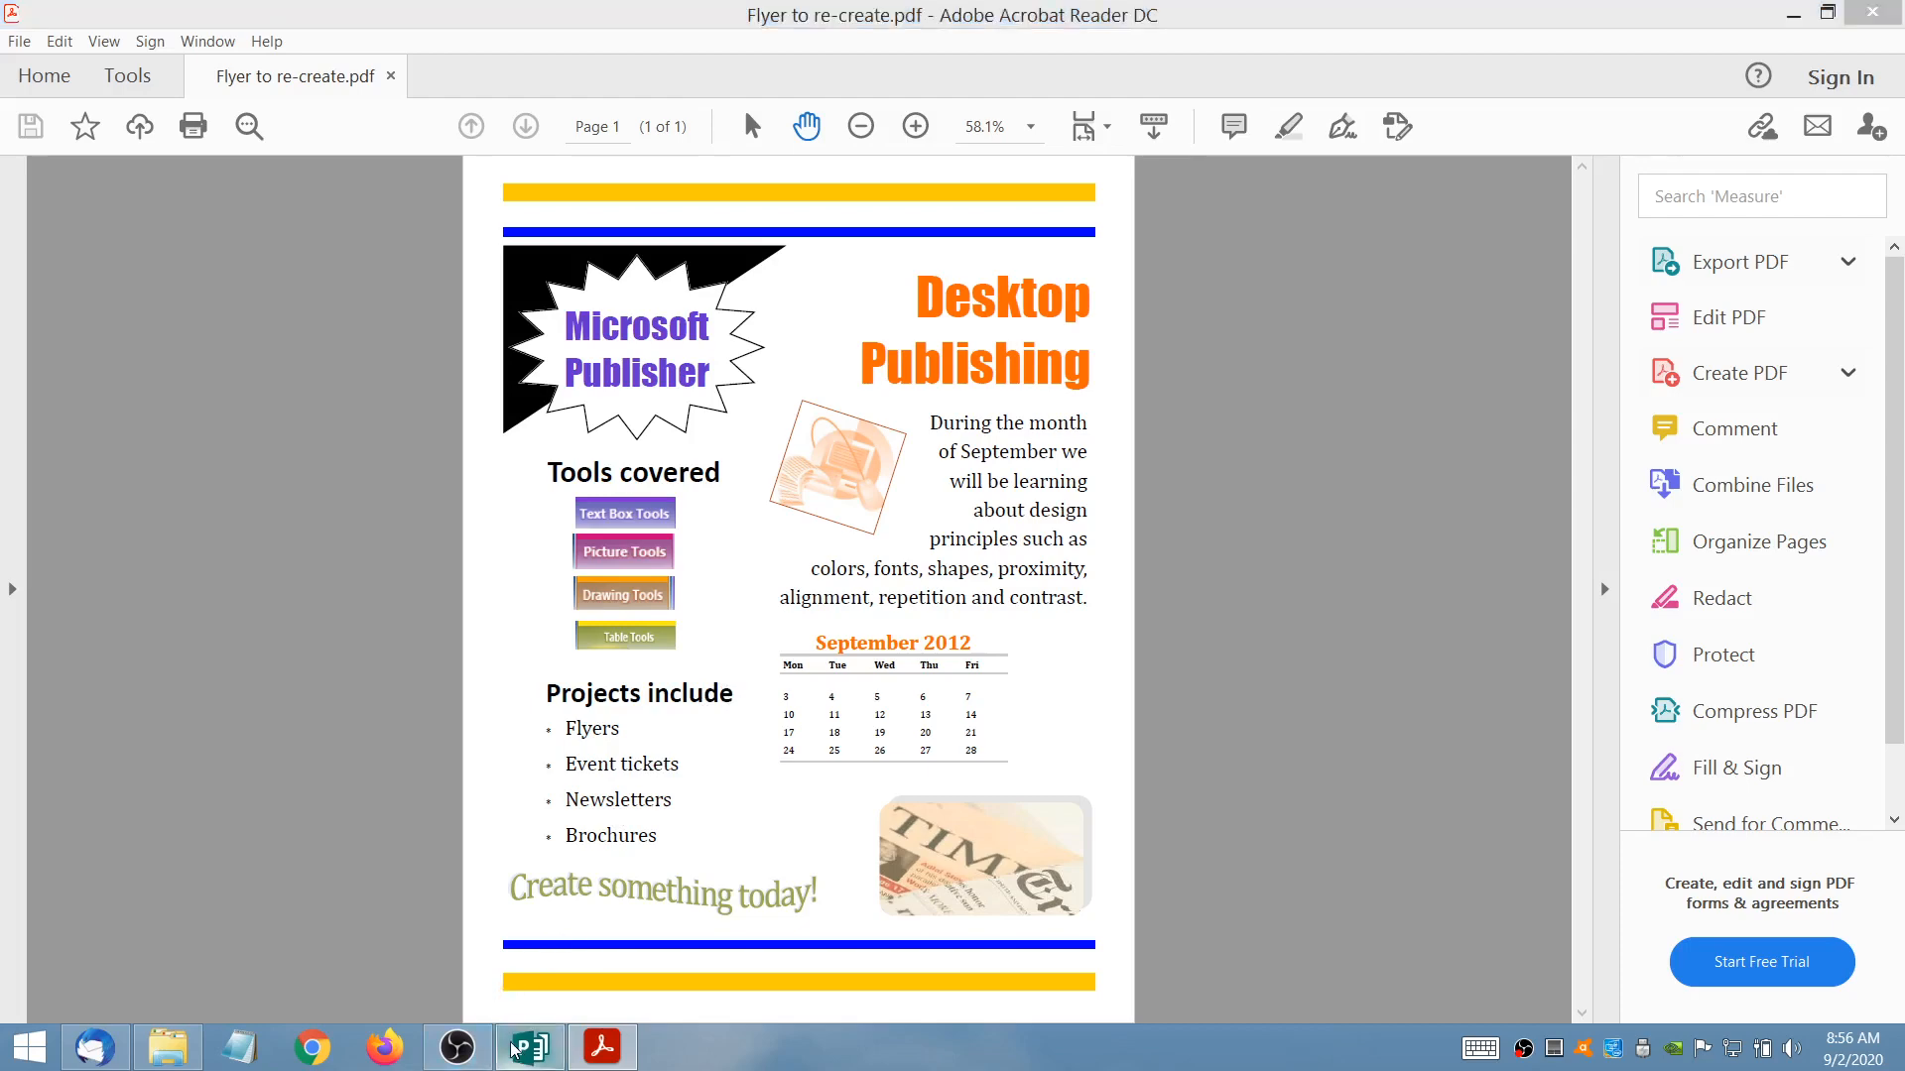
{"action": "left_click", "coordinate": [411, 44]}
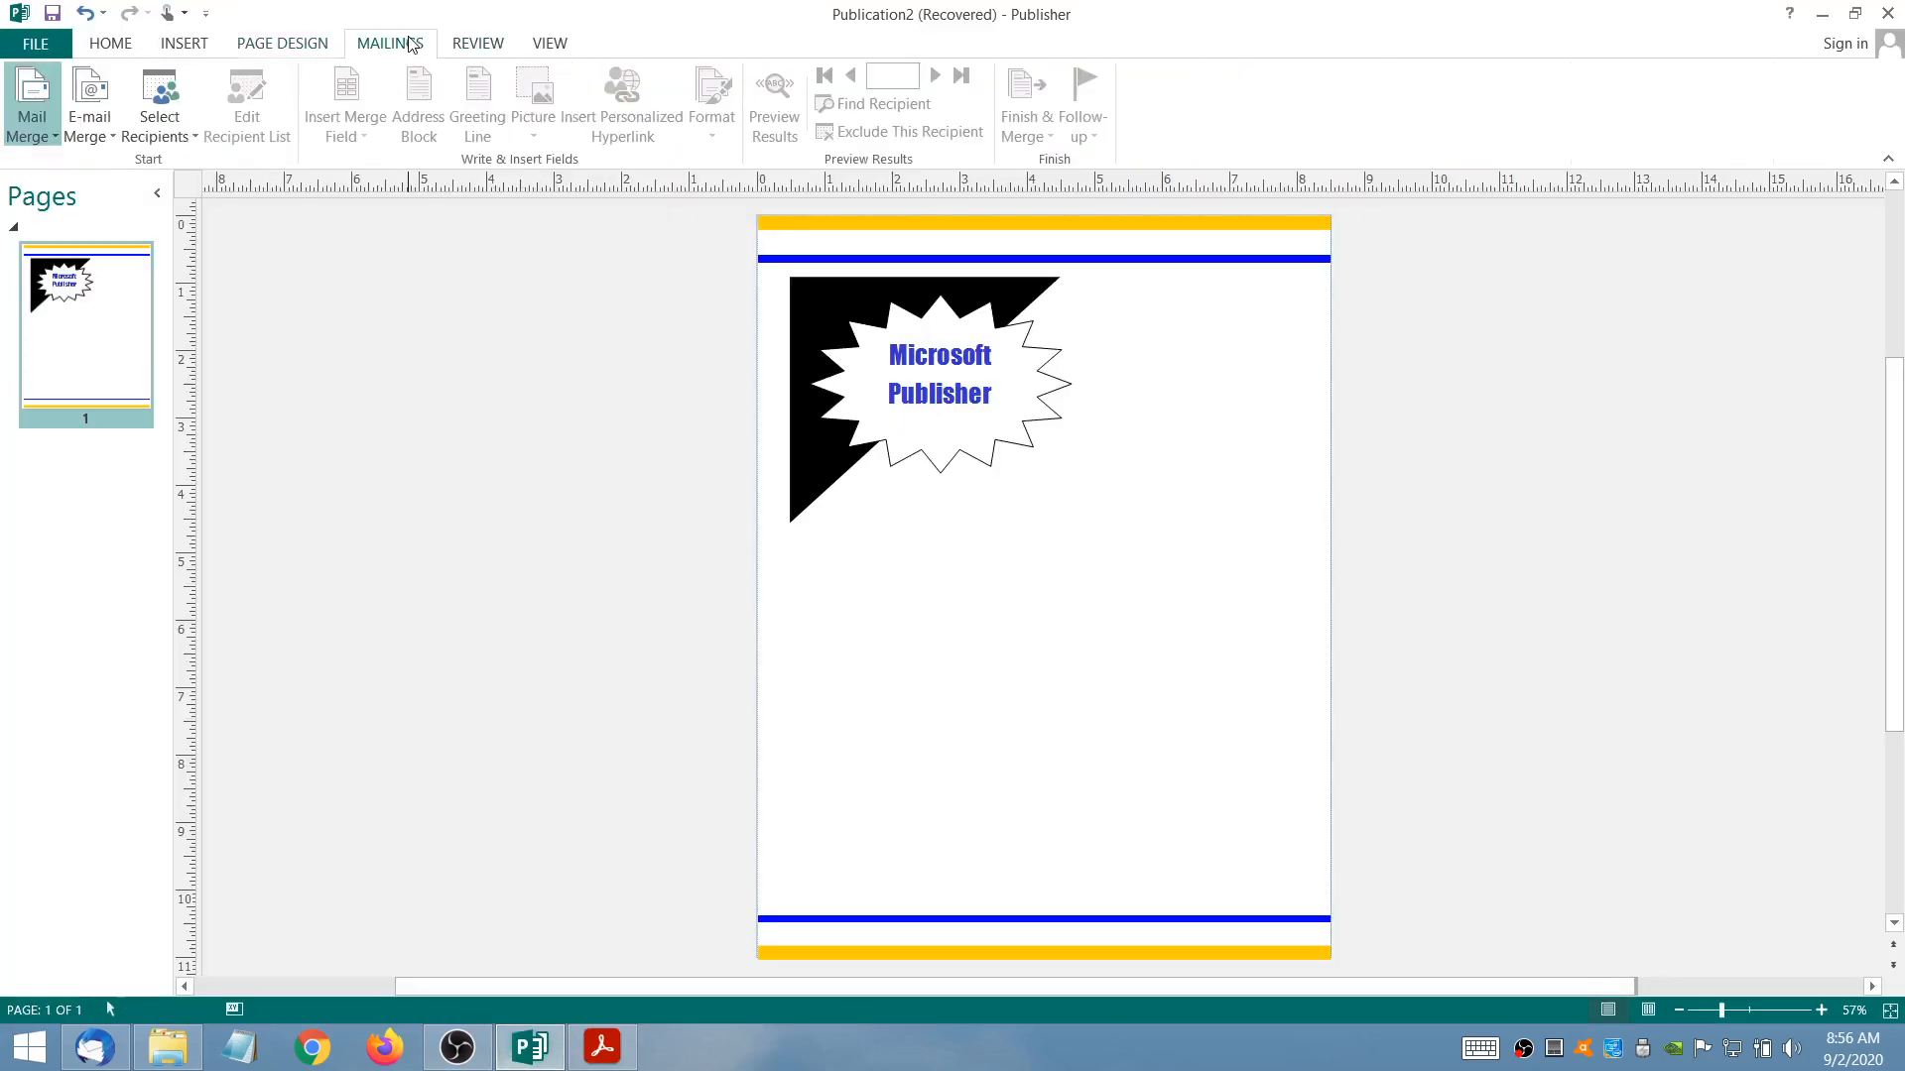
{"action": "left_click", "coordinate": [480, 43]}
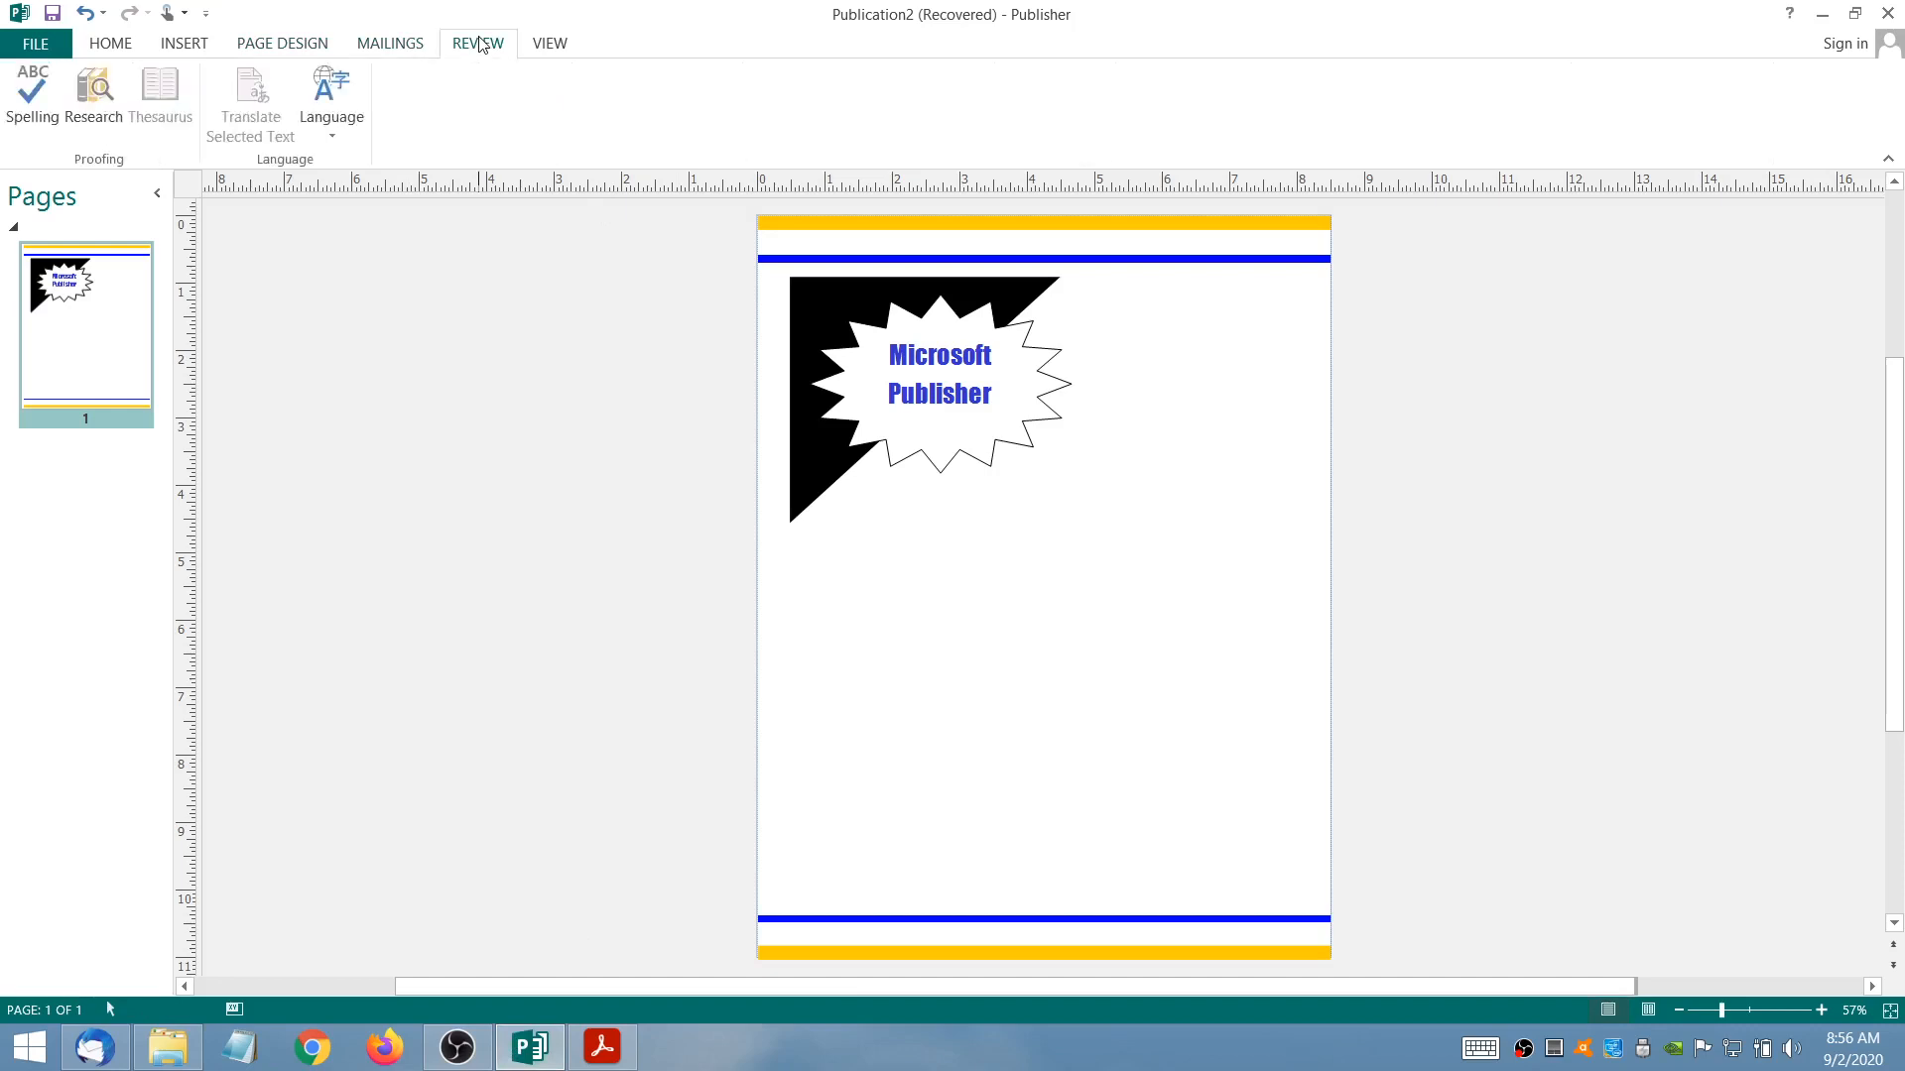
{"action": "left_click", "coordinate": [398, 47]}
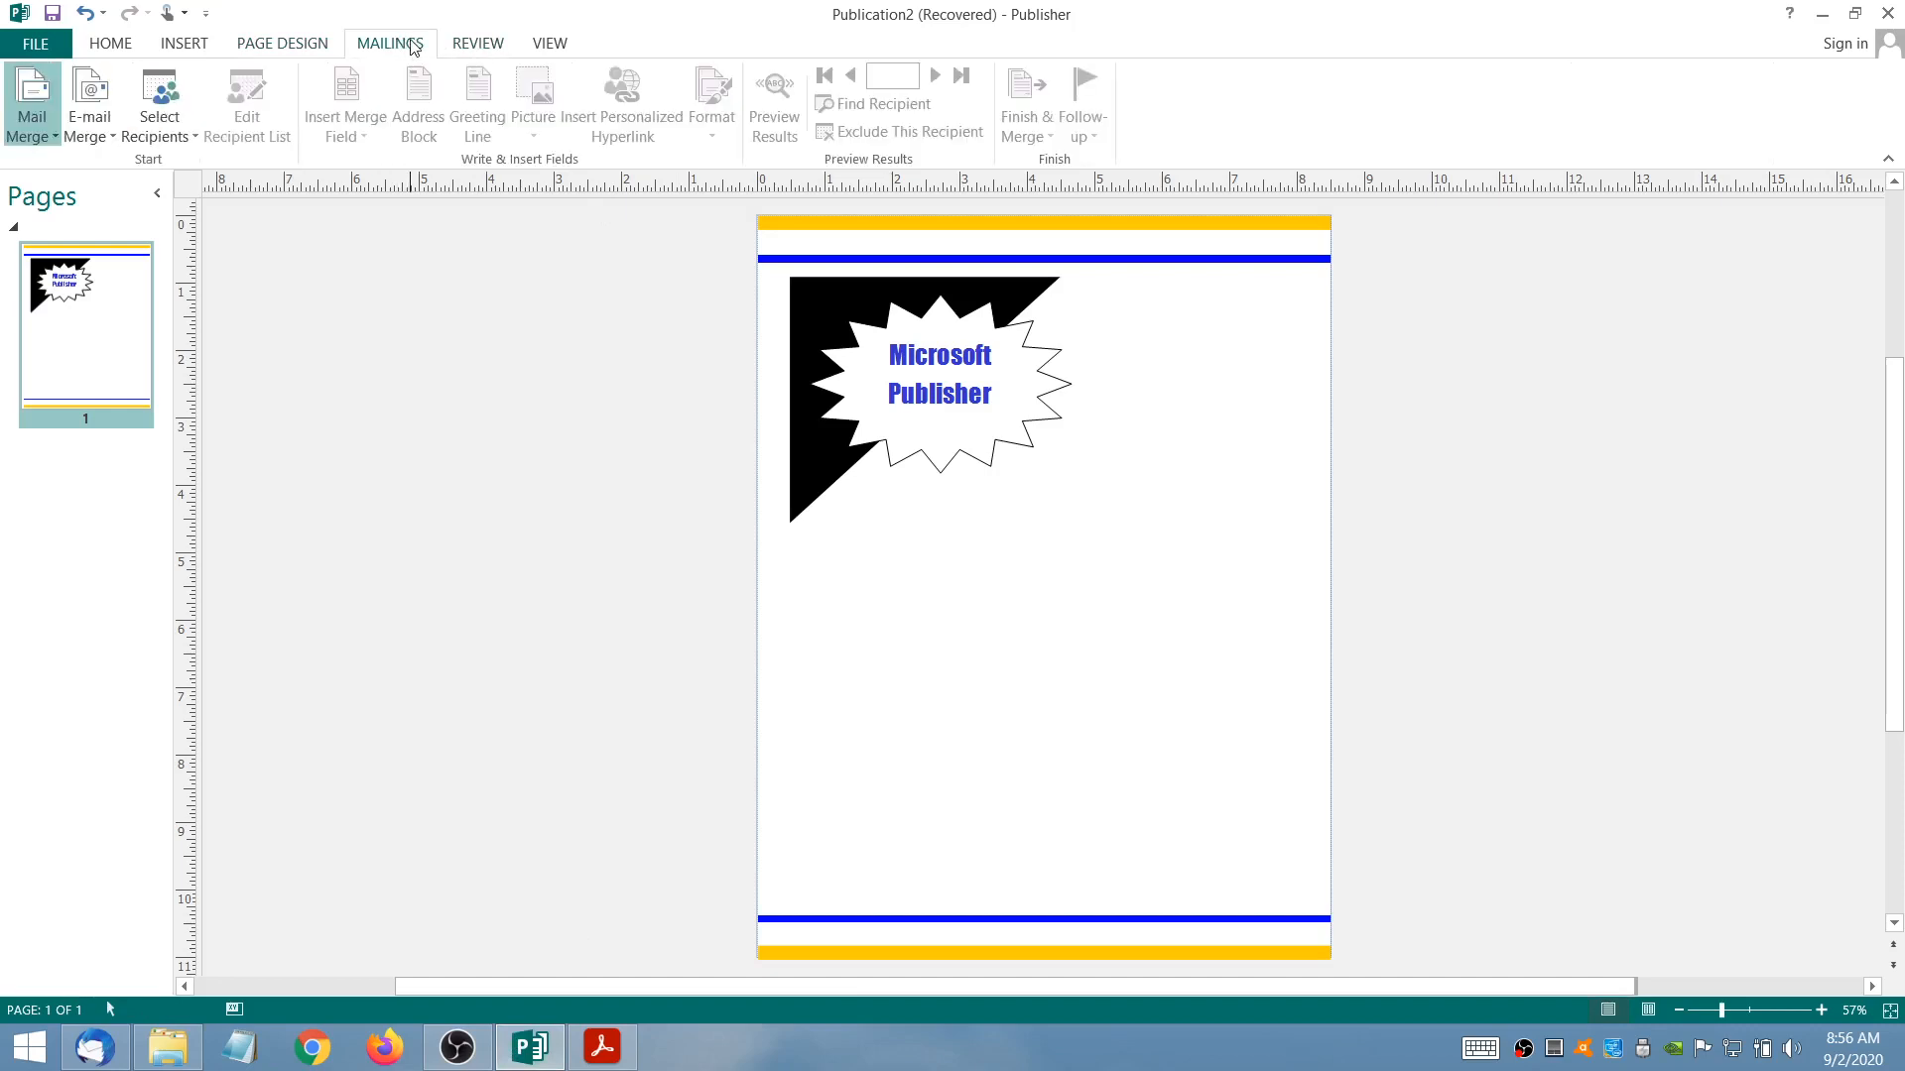
{"action": "left_click", "coordinate": [467, 46]}
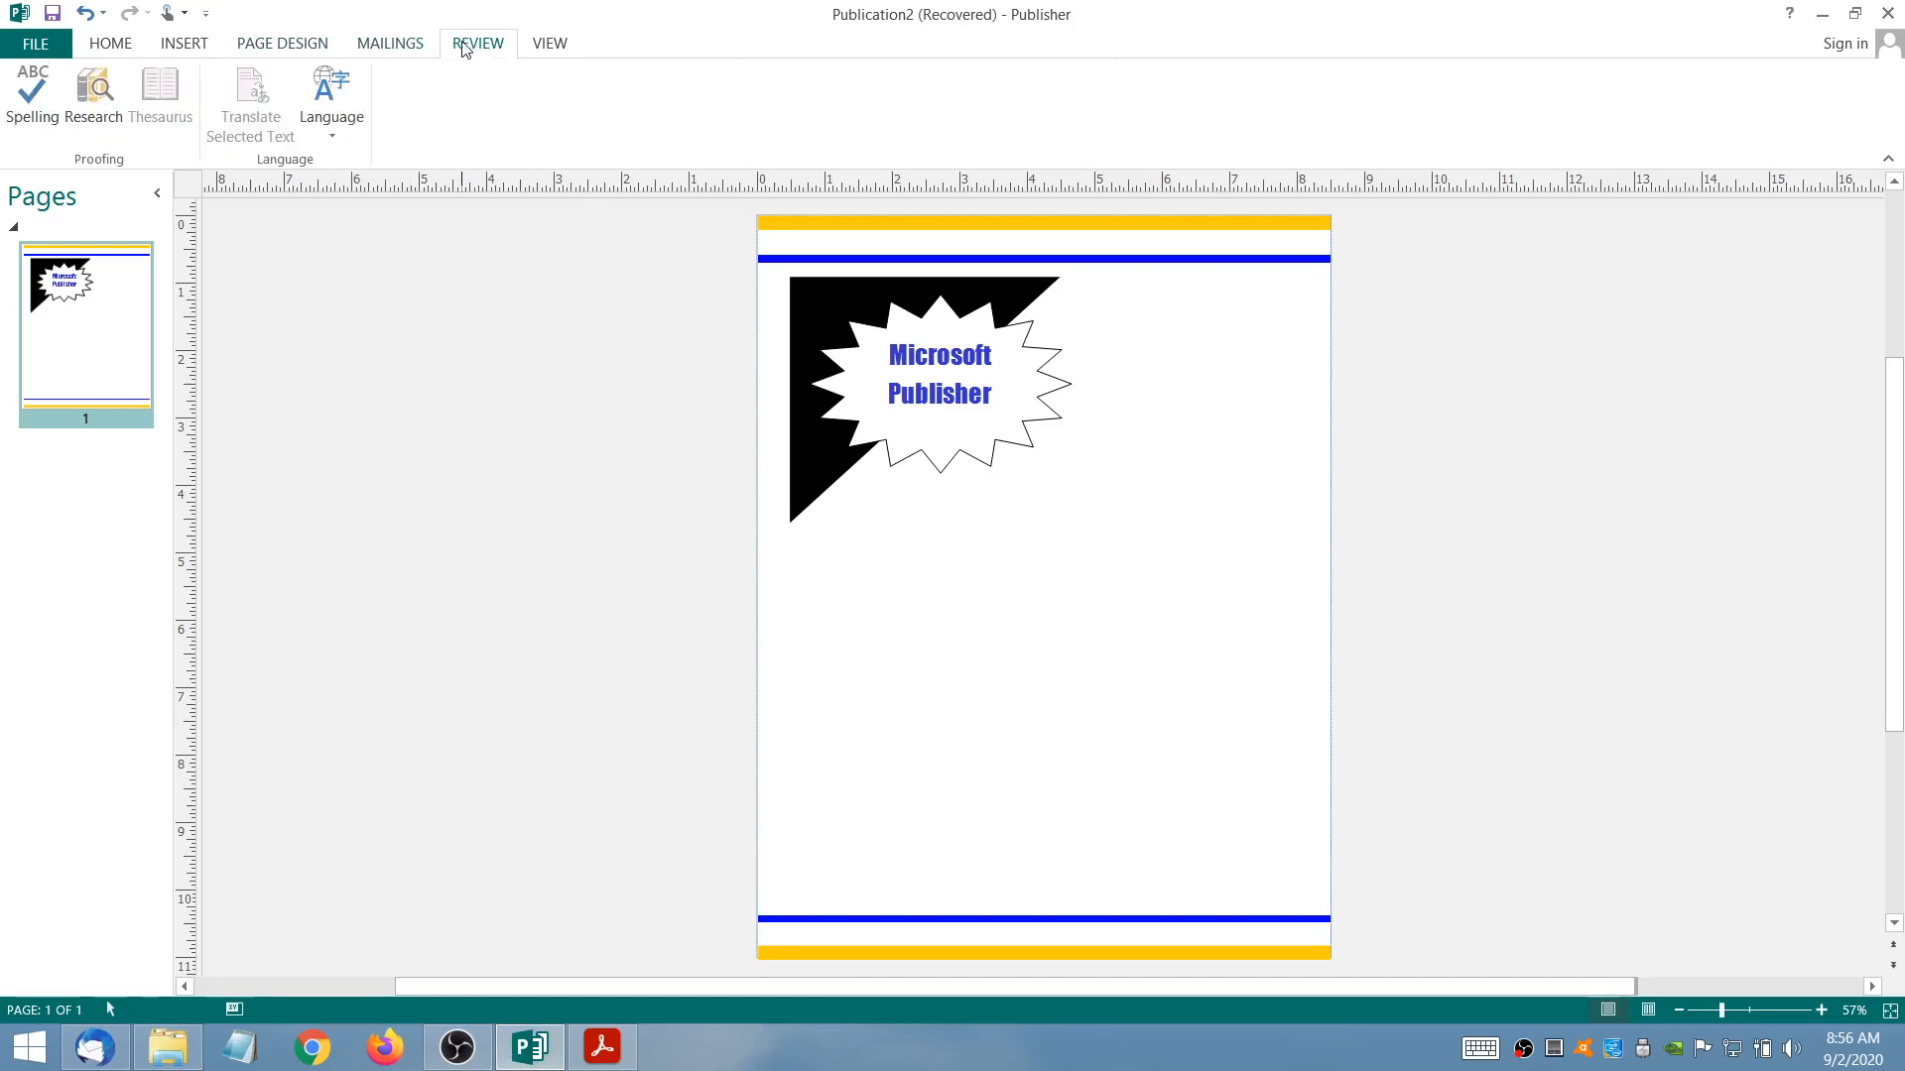
{"action": "left_click", "coordinate": [548, 46]}
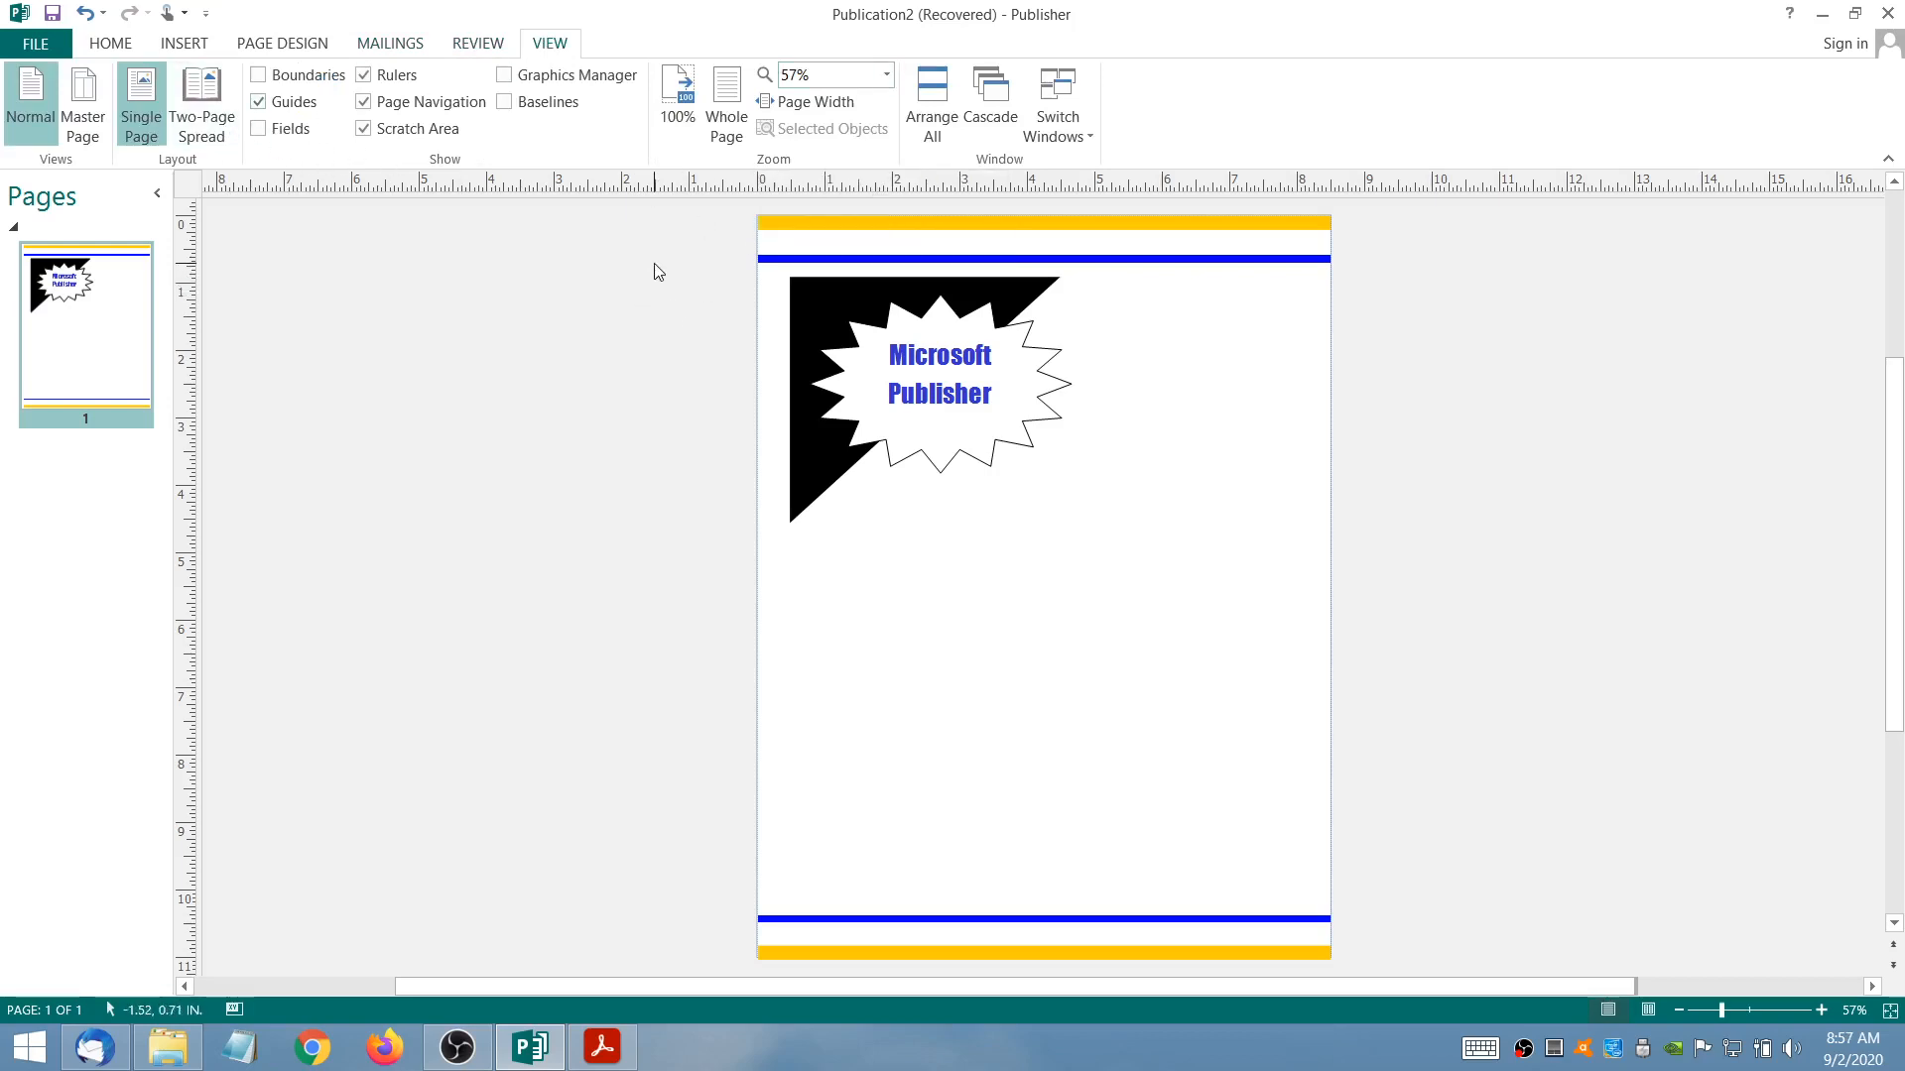
{"action": "left_click", "coordinate": [278, 45]}
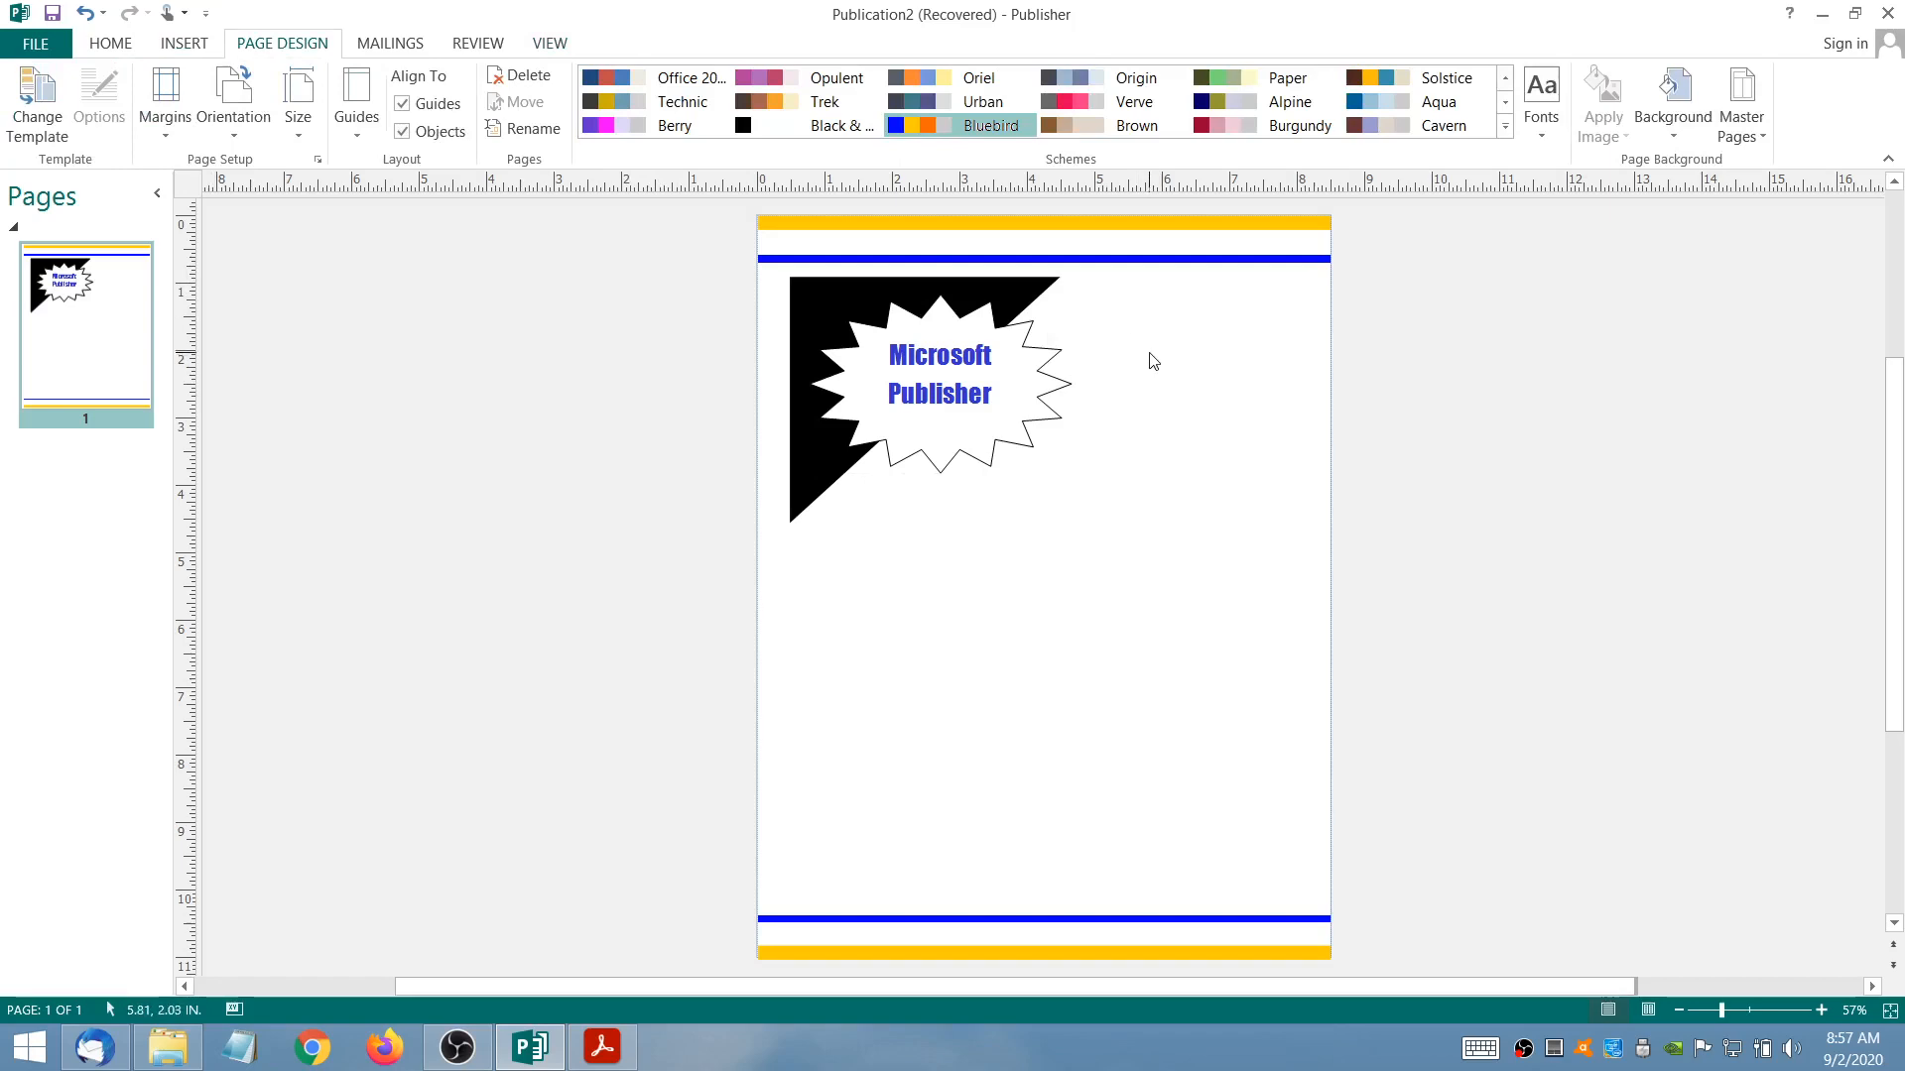
{"action": "scroll", "coordinate": [1148, 356], "scroll_direction": "down", "scroll_amount": 3, "text": "ctrl"}
{"action": "scroll", "coordinate": [1071, 590], "scroll_direction": "up", "scroll_amount": 4, "text": "ctrl"}
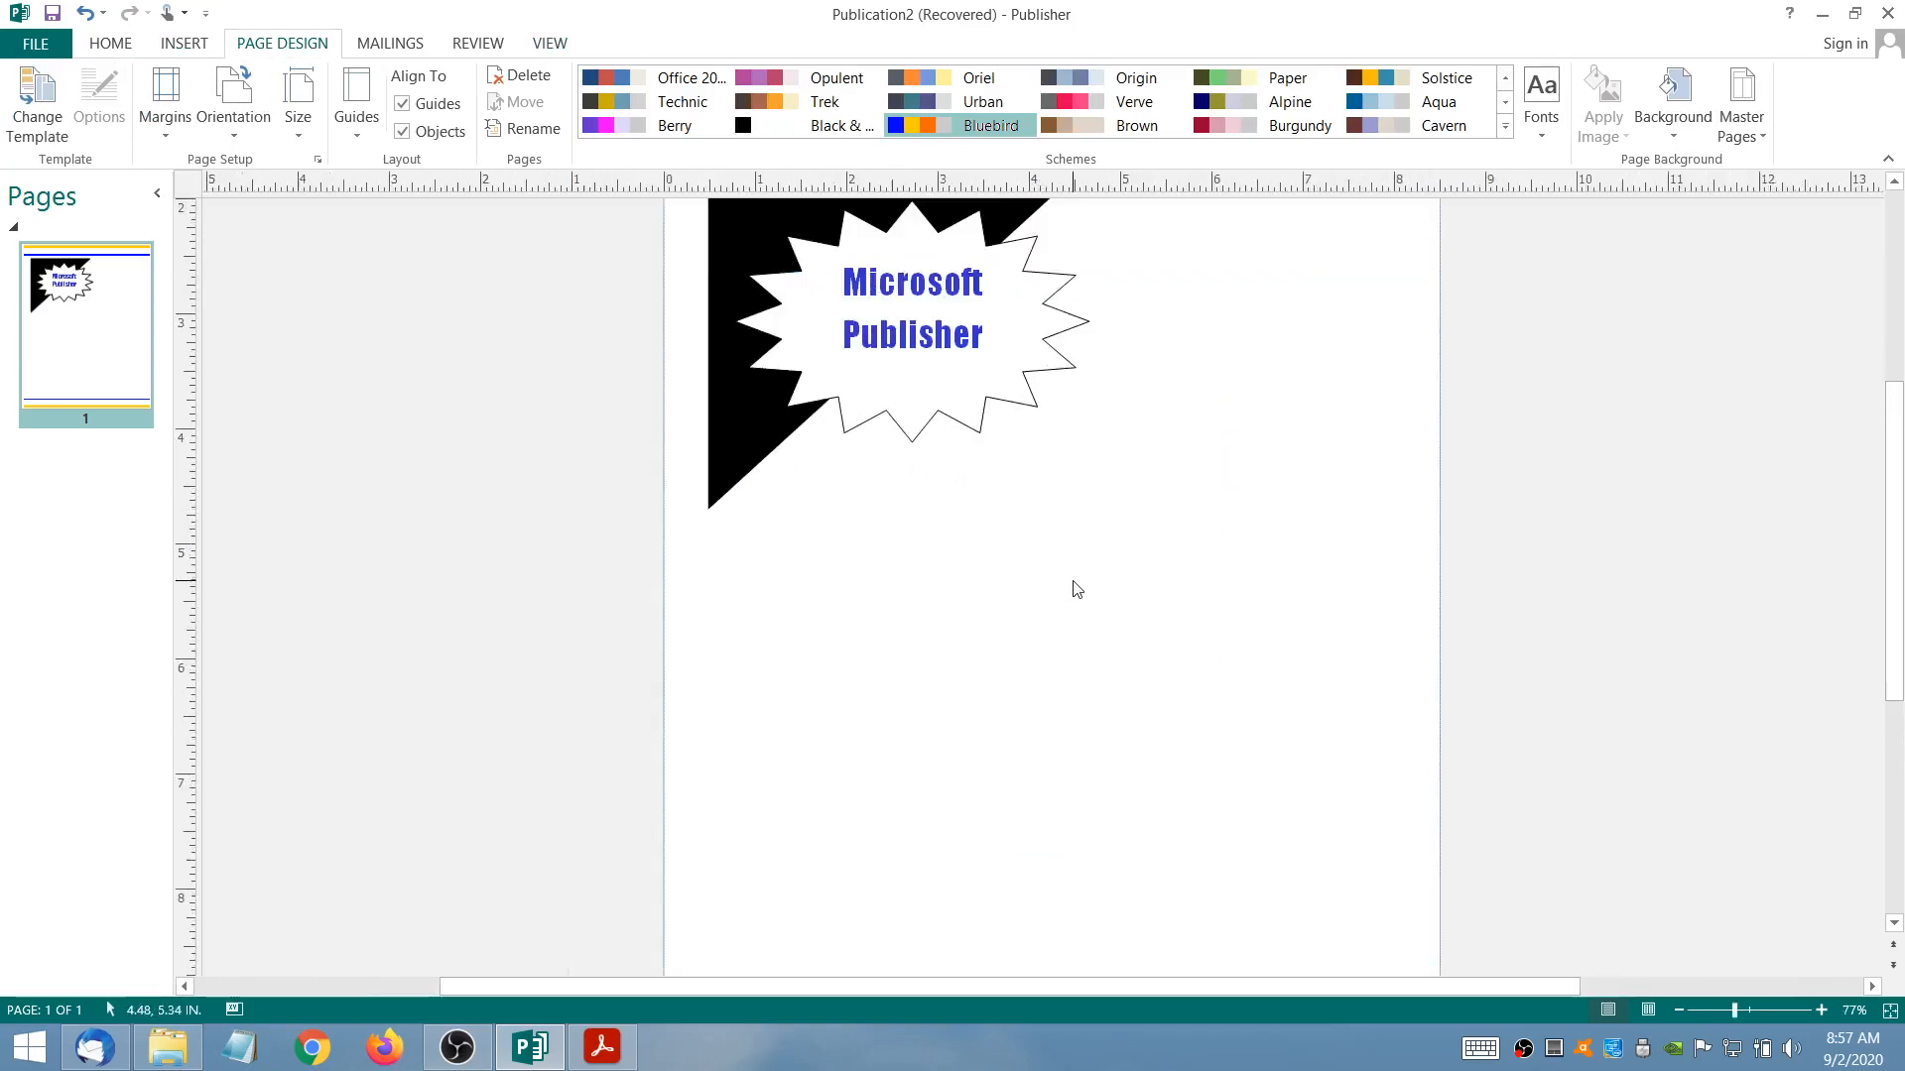
{"action": "scroll", "coordinate": [1076, 589], "scroll_direction": "up", "scroll_amount": 4, "text": "ctrl"}
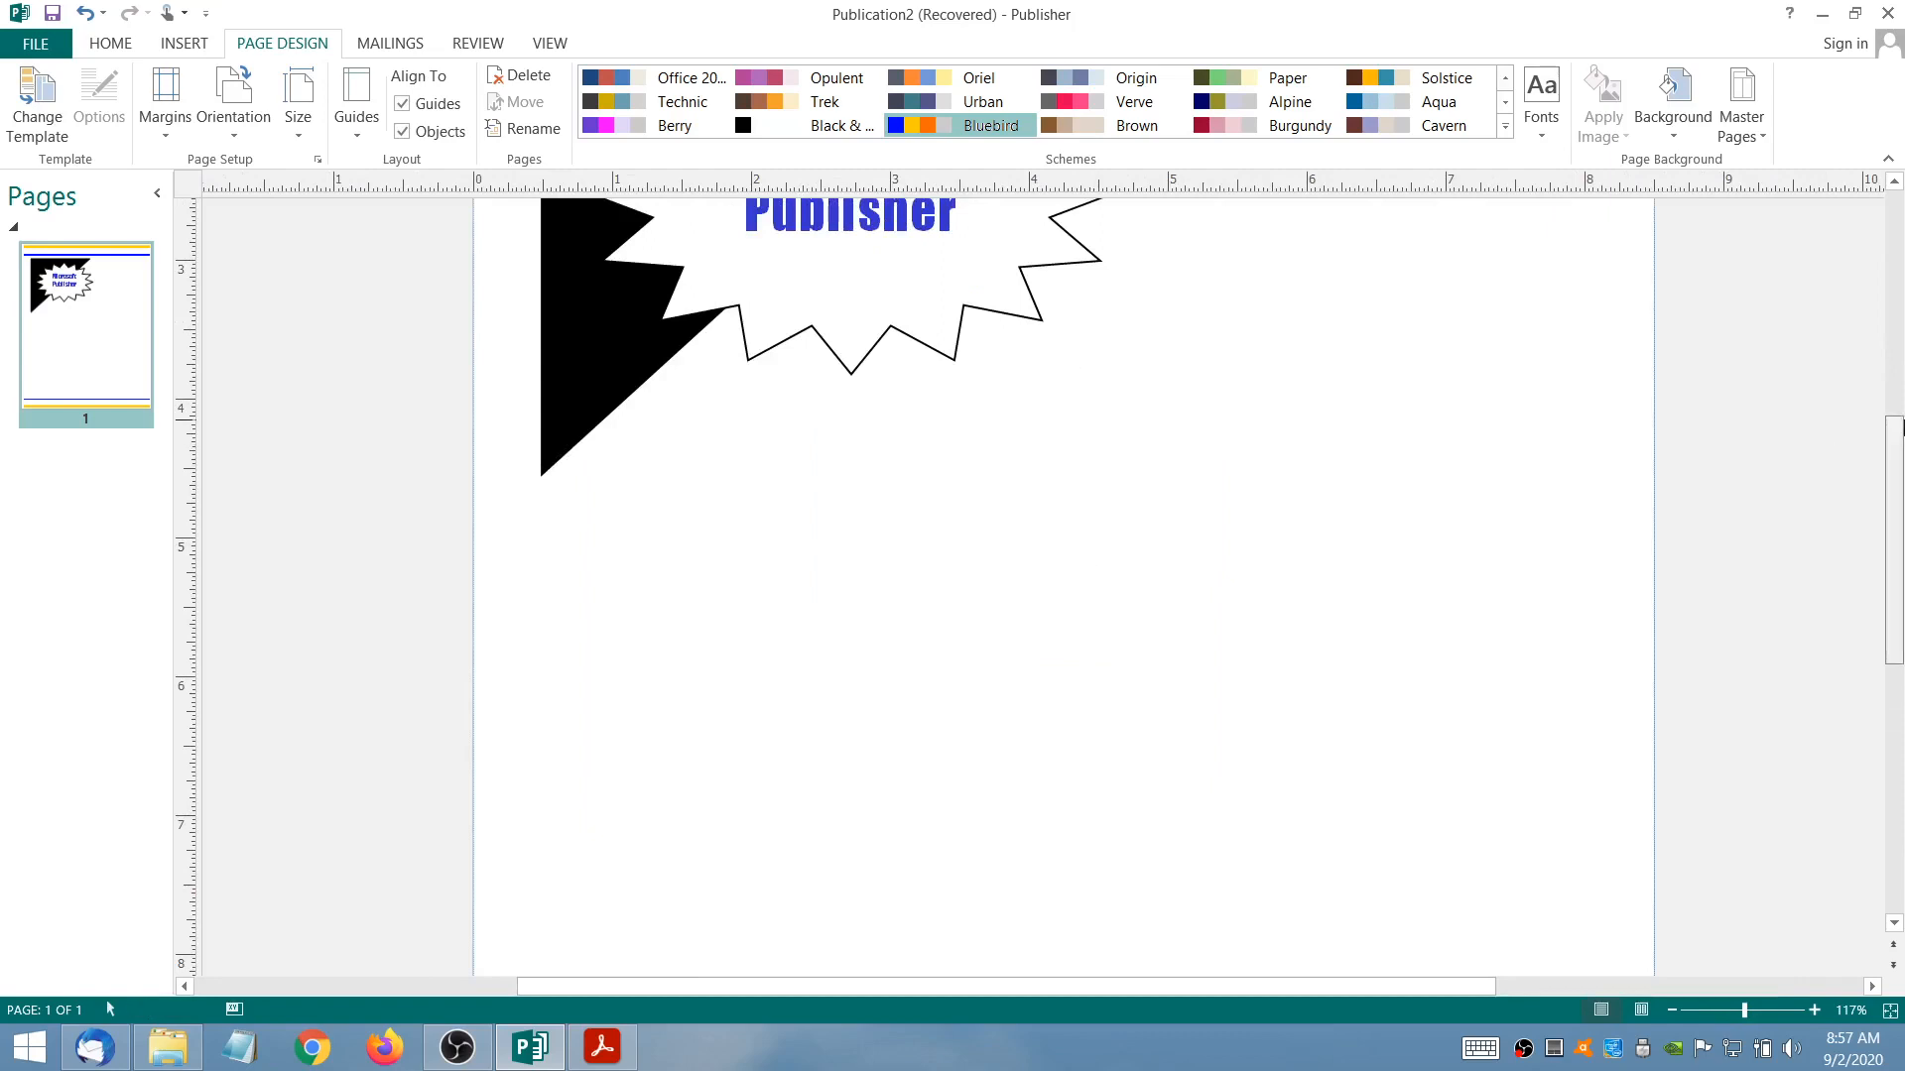
{"action": "left_click_drag", "start_coordinate": [1895, 426], "coordinate": [1895, 317]}
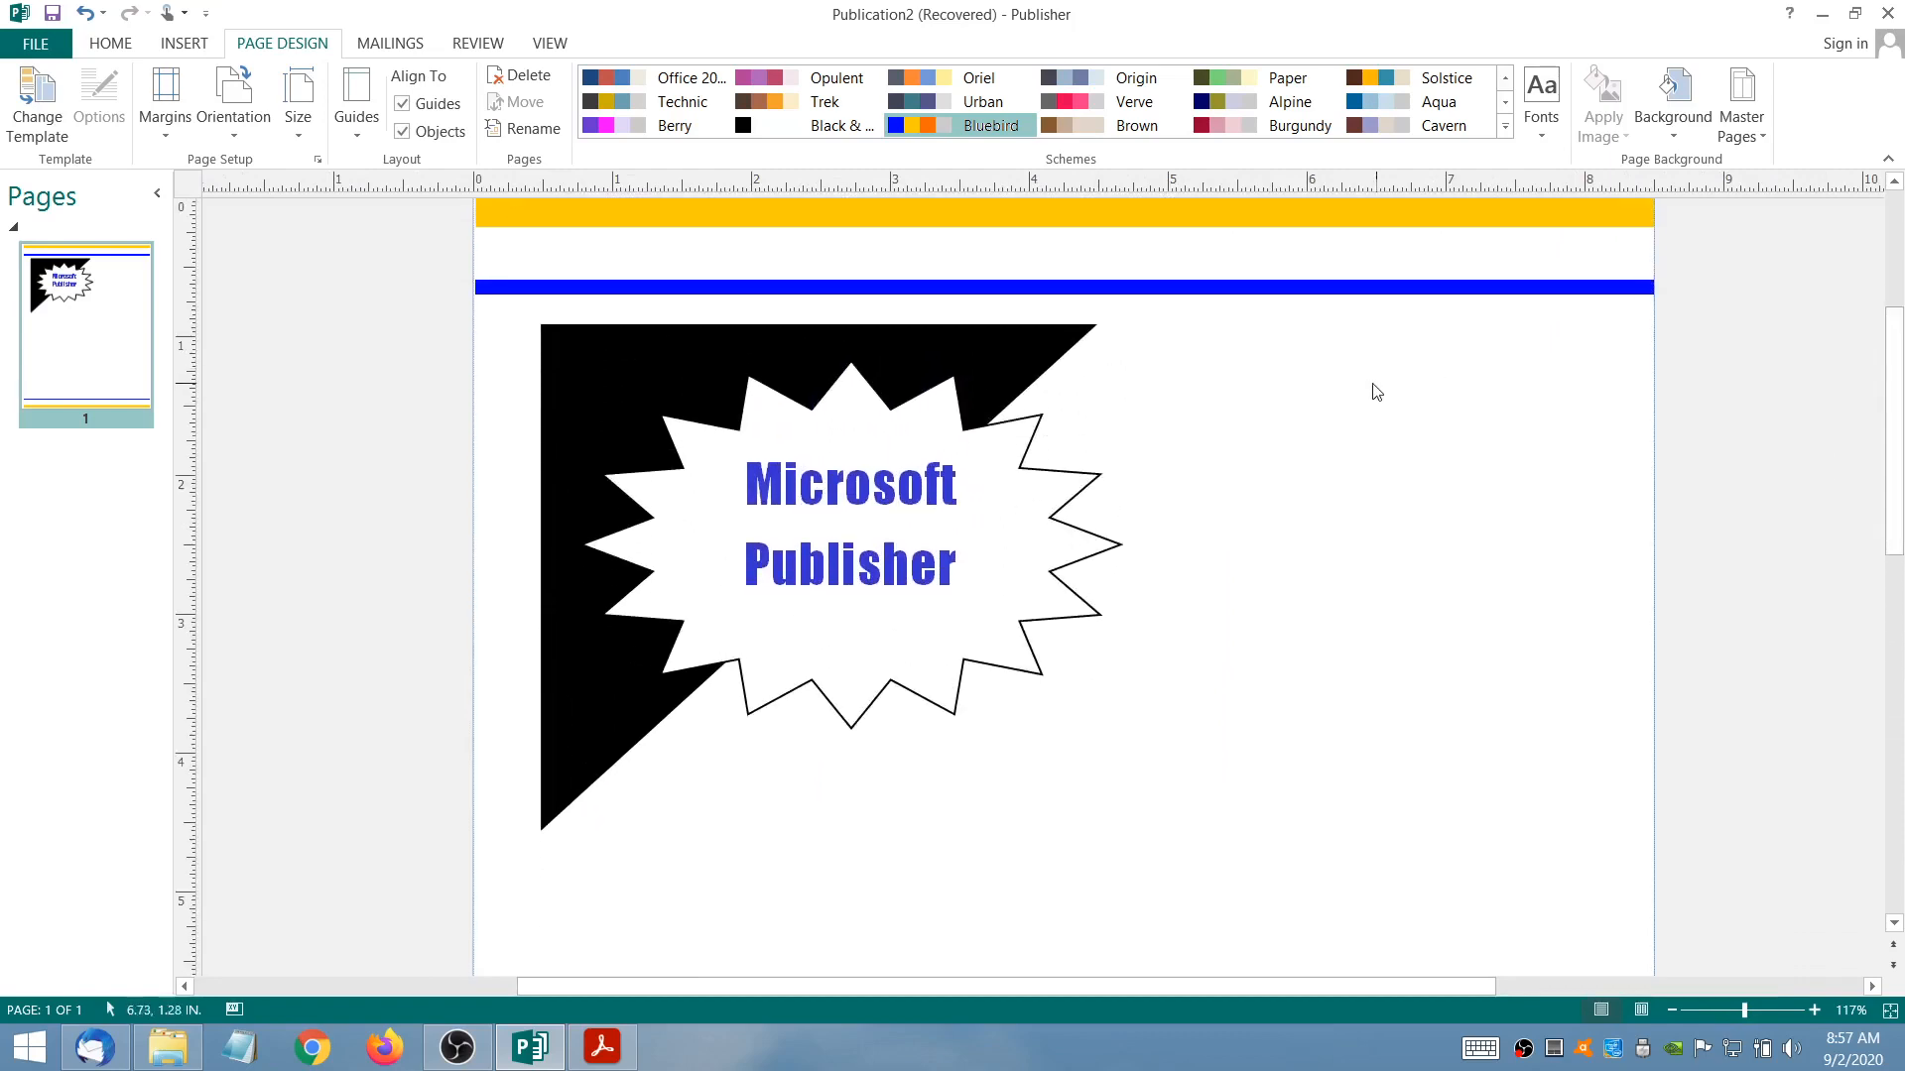
{"action": "scroll", "coordinate": [1376, 392], "scroll_direction": "down", "scroll_amount": 2, "text": "ctrl"}
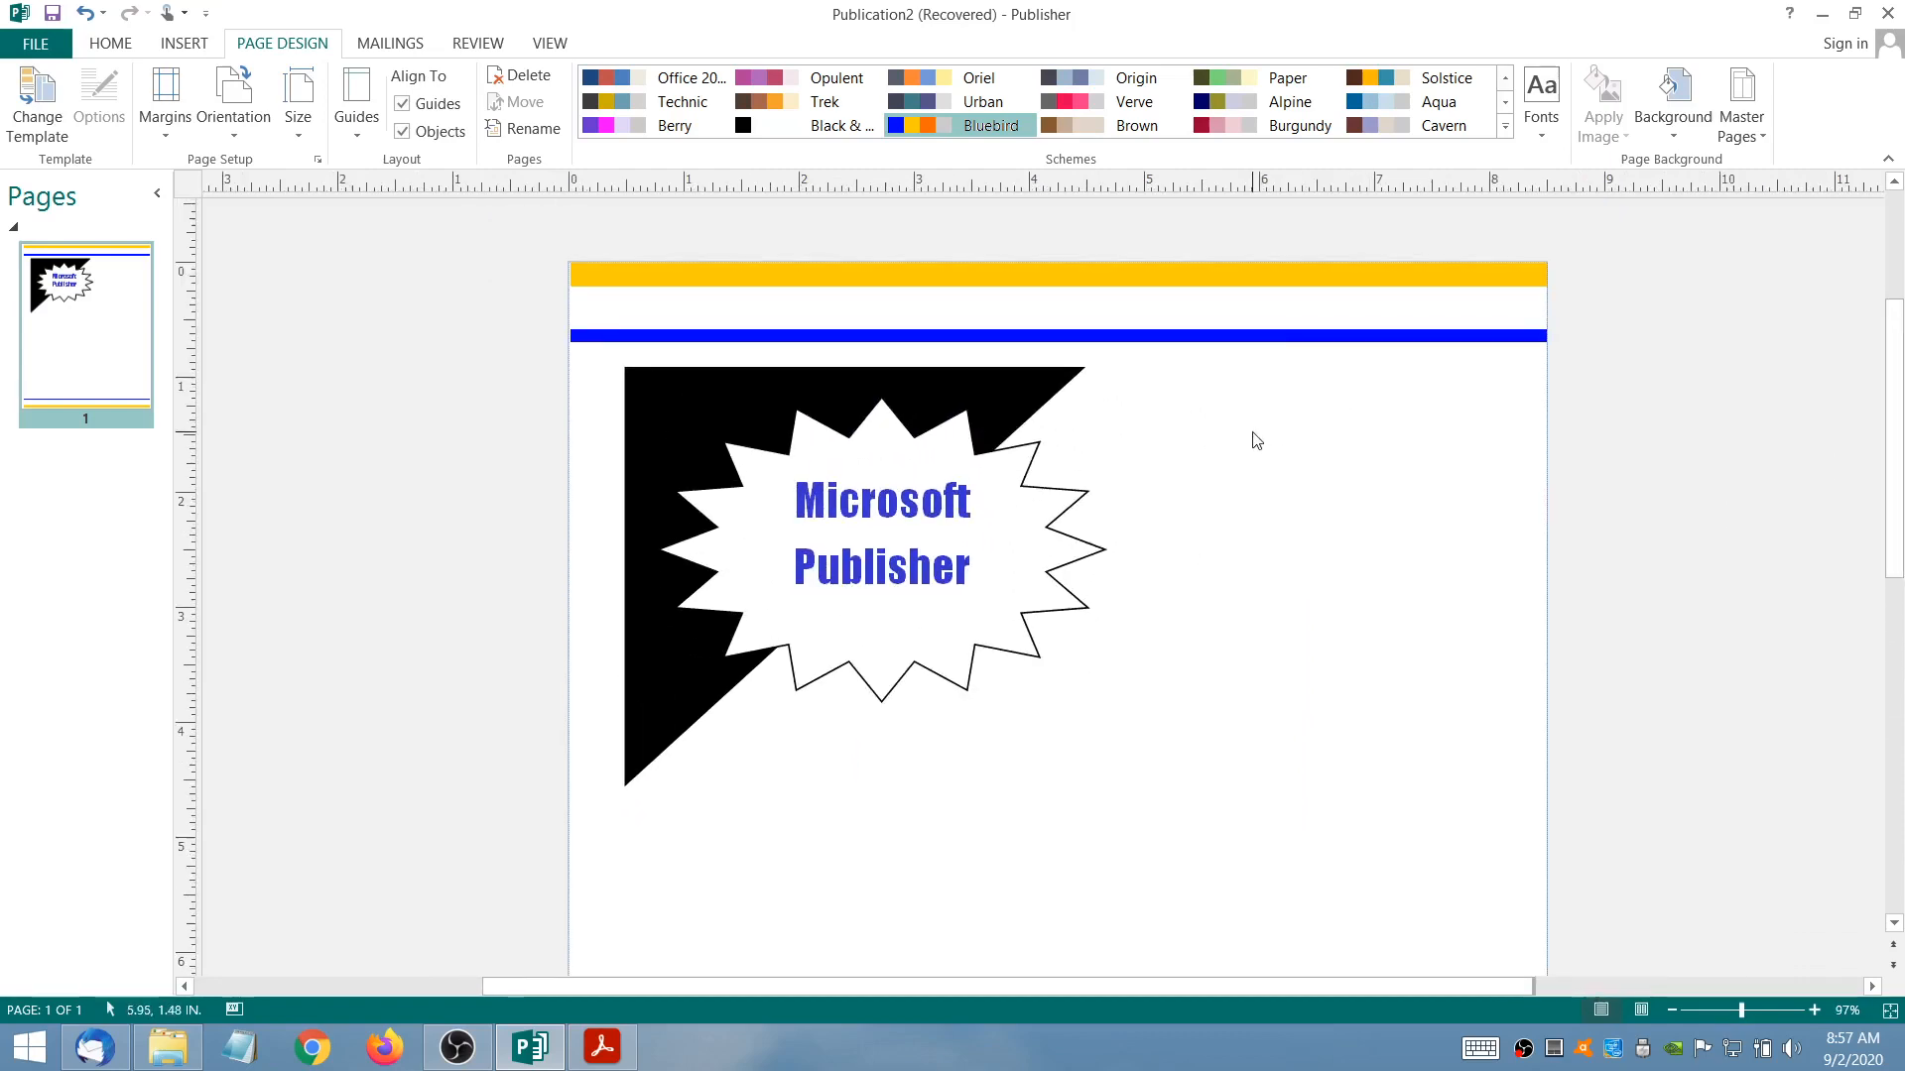